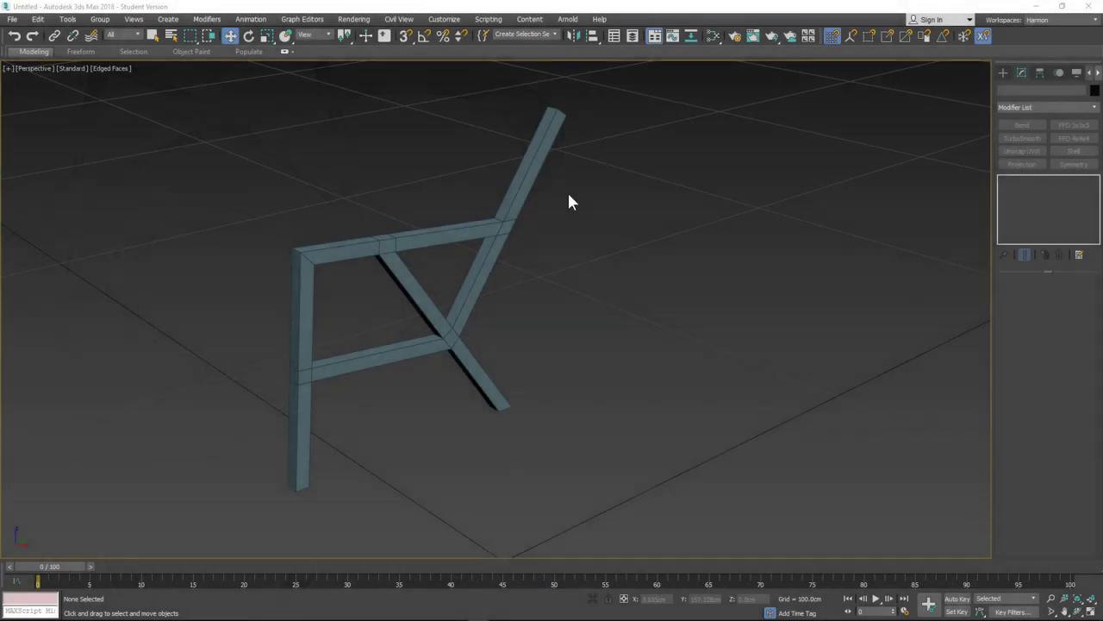
Select the Box001 chair frame in the Perspective viewport to show its Editable Poly settings
{"action": "left_click", "coordinate": [513, 217]}
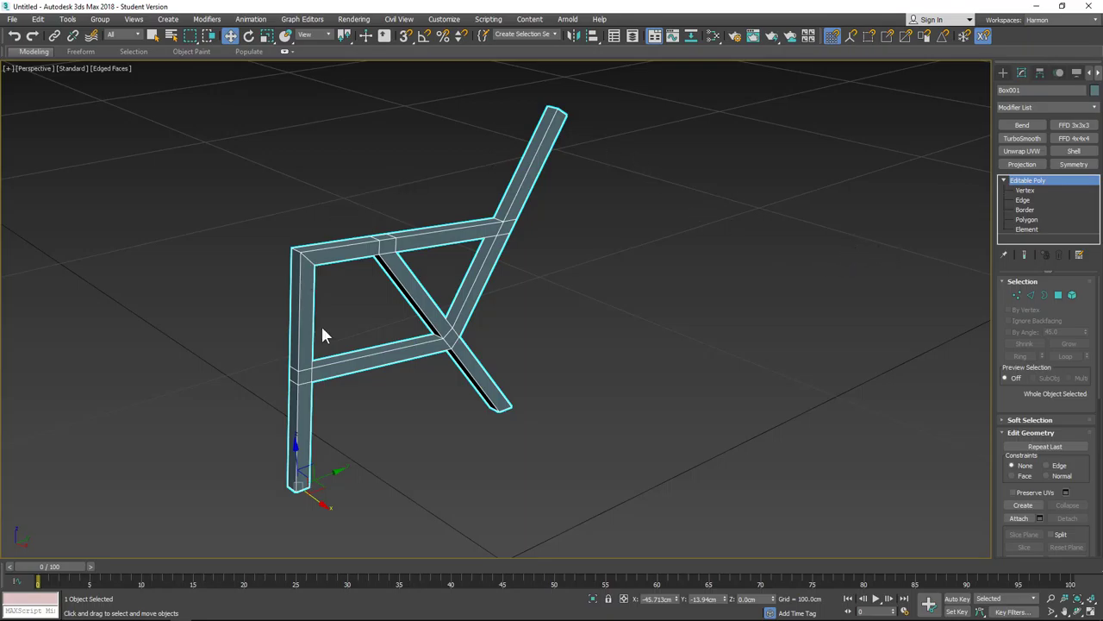
{"action": "left_click", "coordinate": [1080, 257]}
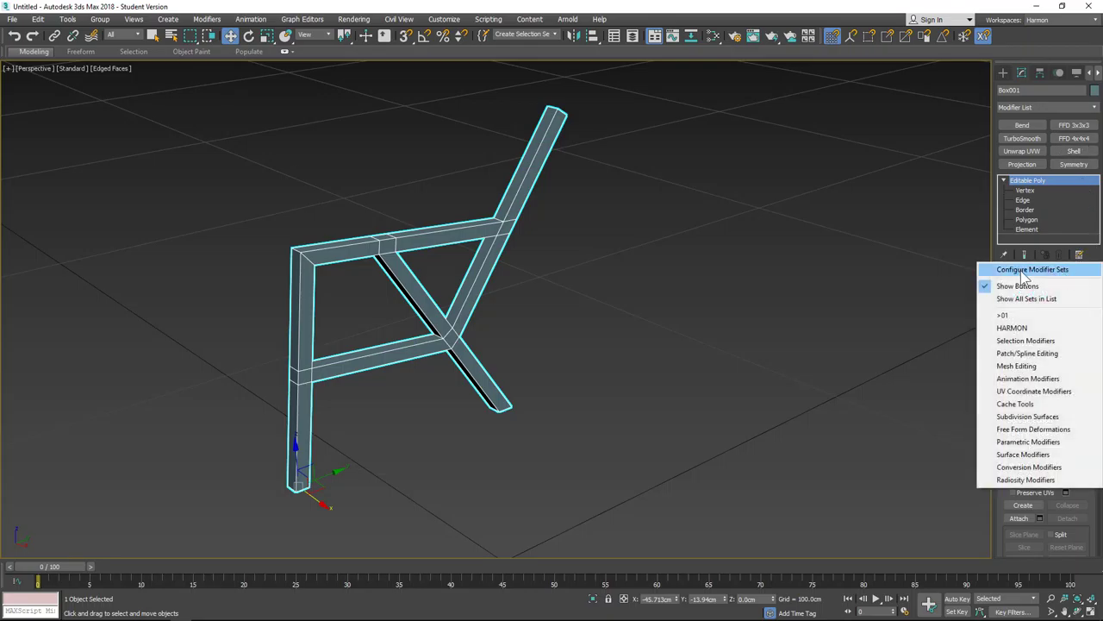
{"action": "left_click", "coordinate": [1038, 269]}
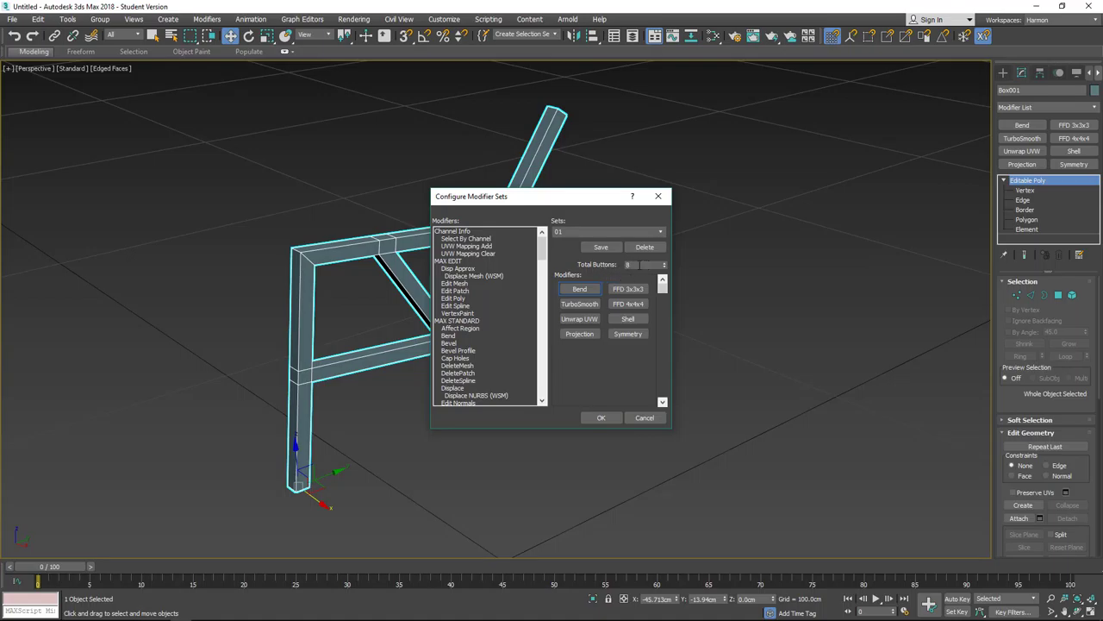
{"action": "double_click", "coordinate": [629, 265]}
{"action": "type", "text": "10"}
{"action": "key", "text": "Return"}
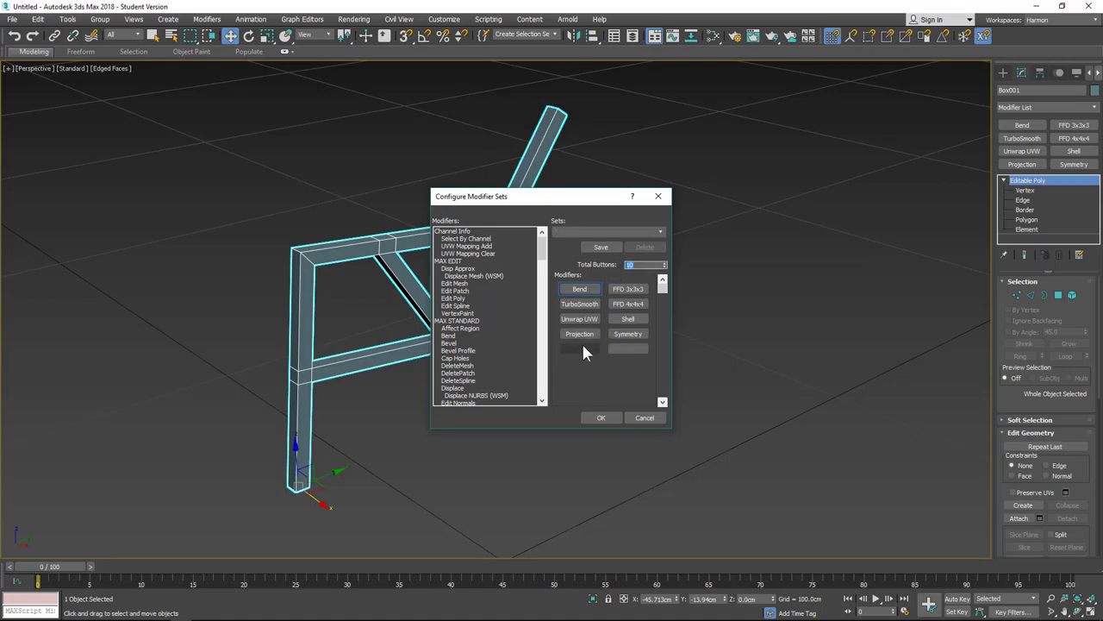
{"action": "mouse_move", "coordinate": [542, 245]}
{"action": "left_mouse_down"}
{"action": "mouse_move", "coordinate": [541, 382]}
{"action": "mouse_move", "coordinate": [542, 260]}
{"action": "left_mouse_up"}
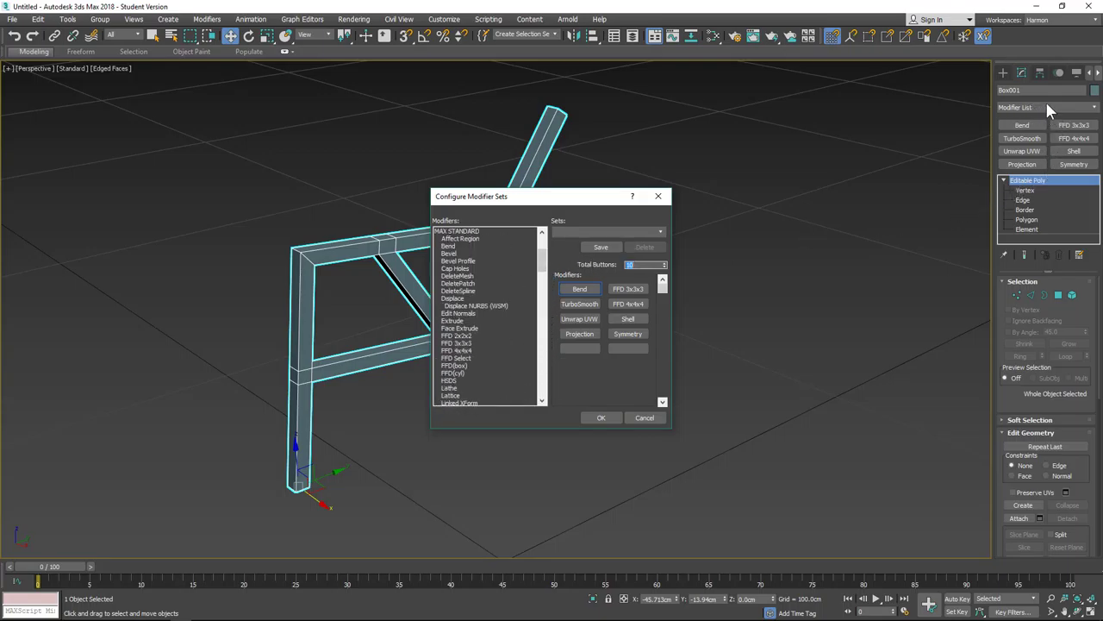
{"action": "left_click", "coordinate": [454, 254]}
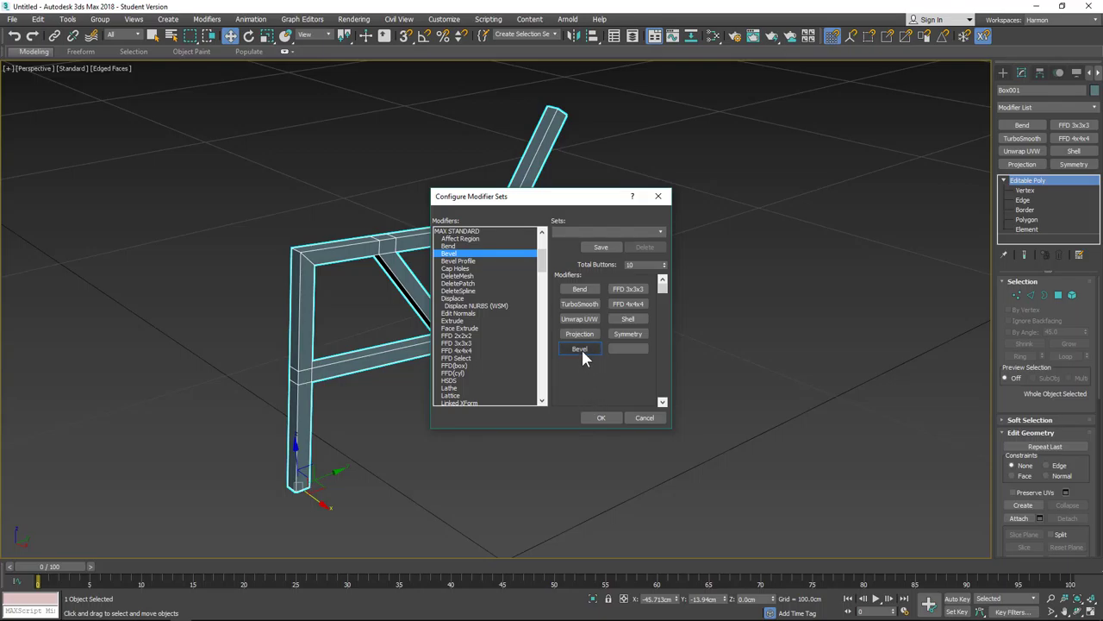
{"action": "left_click_drag", "start_coordinate": [577, 345], "coordinate": [491, 342]}
{"action": "left_click", "coordinate": [643, 265]}
{"action": "left_click_drag", "start_coordinate": [640, 264], "coordinate": [608, 262]}
{"action": "type", "text": "8"}
{"action": "left_click", "coordinate": [642, 416]}
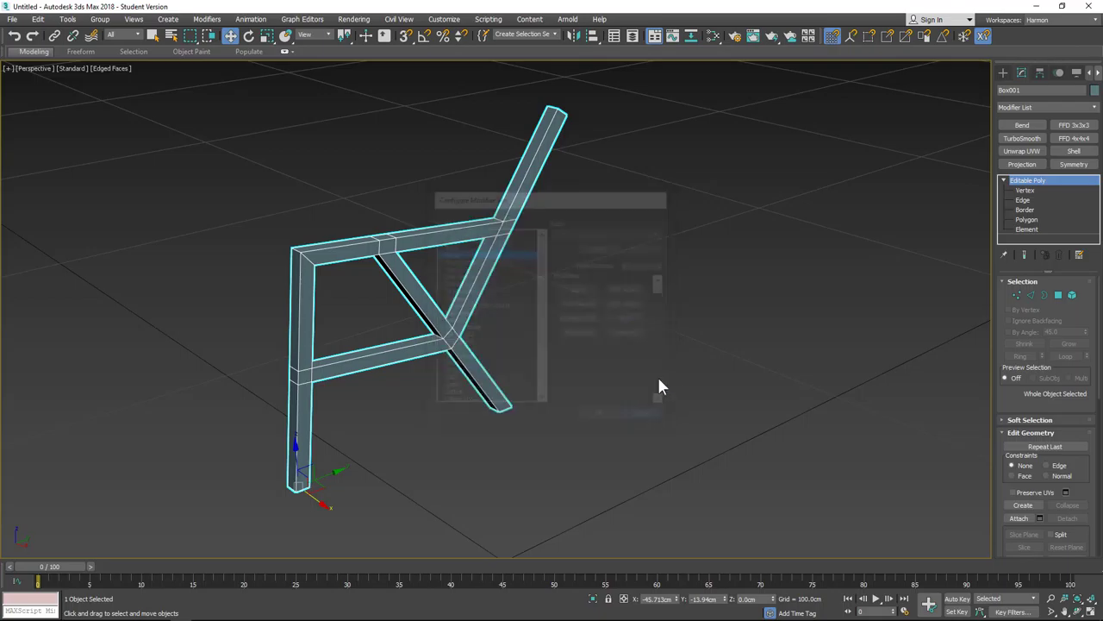
{"action": "left_click", "coordinate": [1079, 255]}
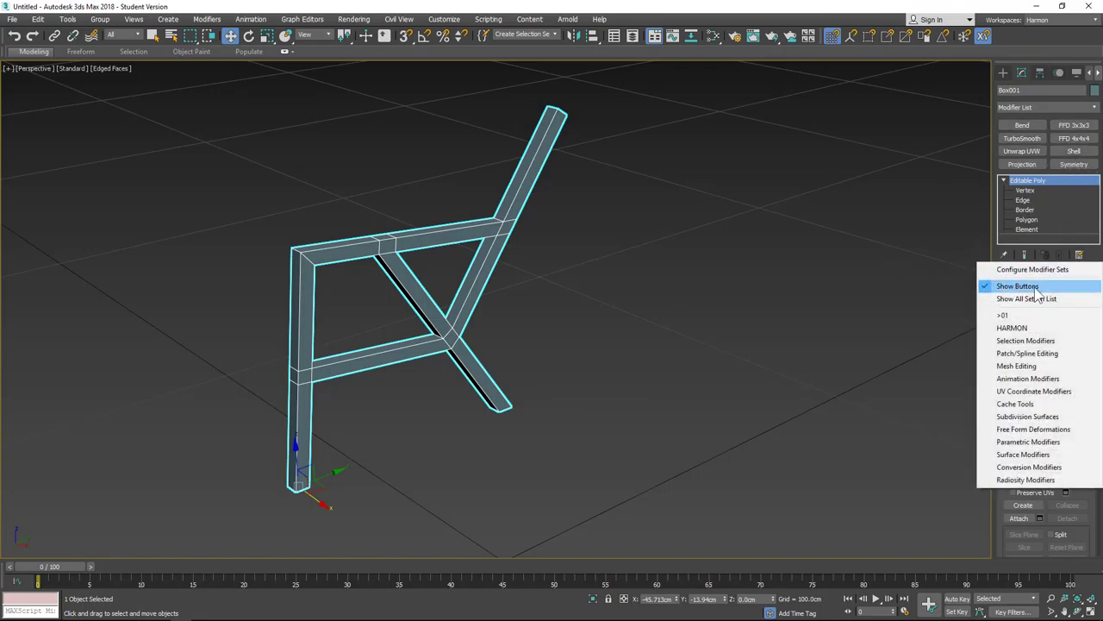
{"action": "left_click", "coordinate": [1022, 286]}
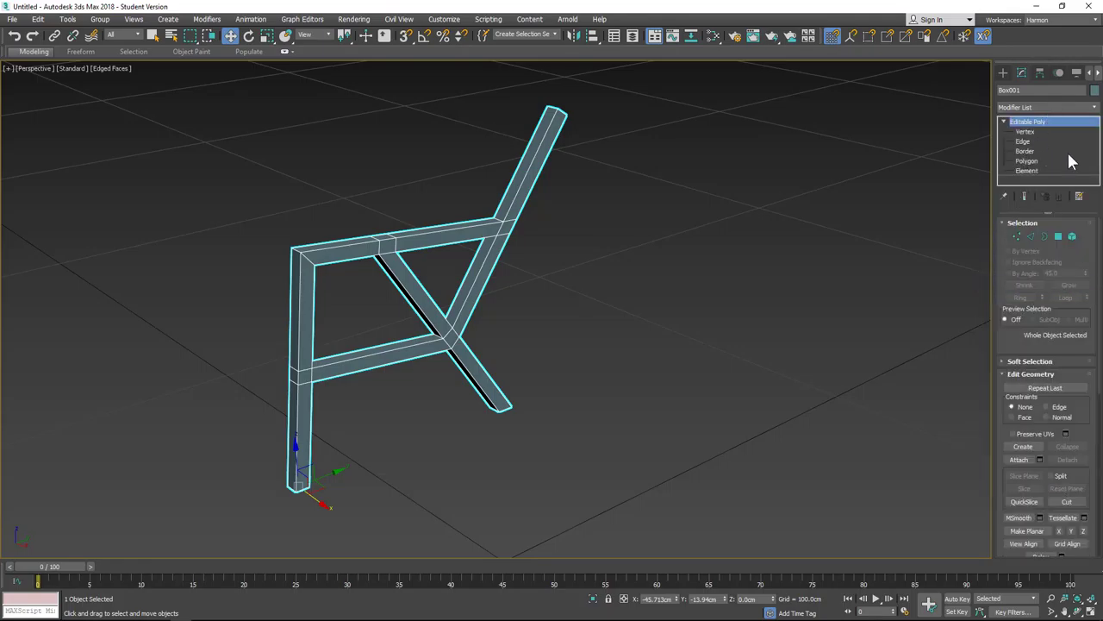
{"action": "left_click", "coordinate": [1078, 196]}
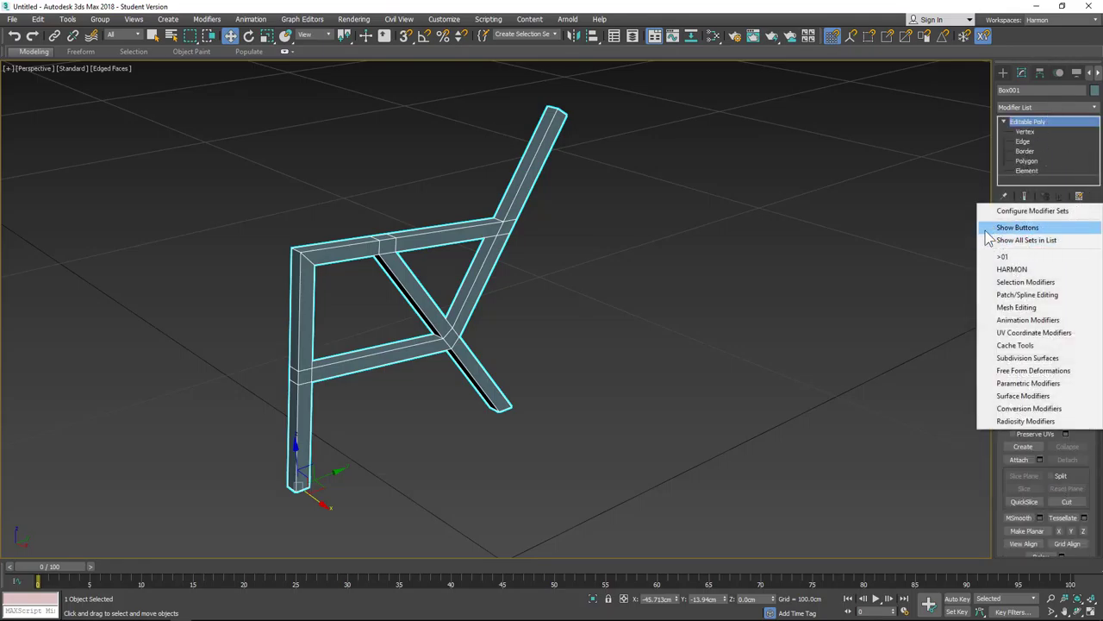
{"action": "left_click", "coordinate": [1018, 227]}
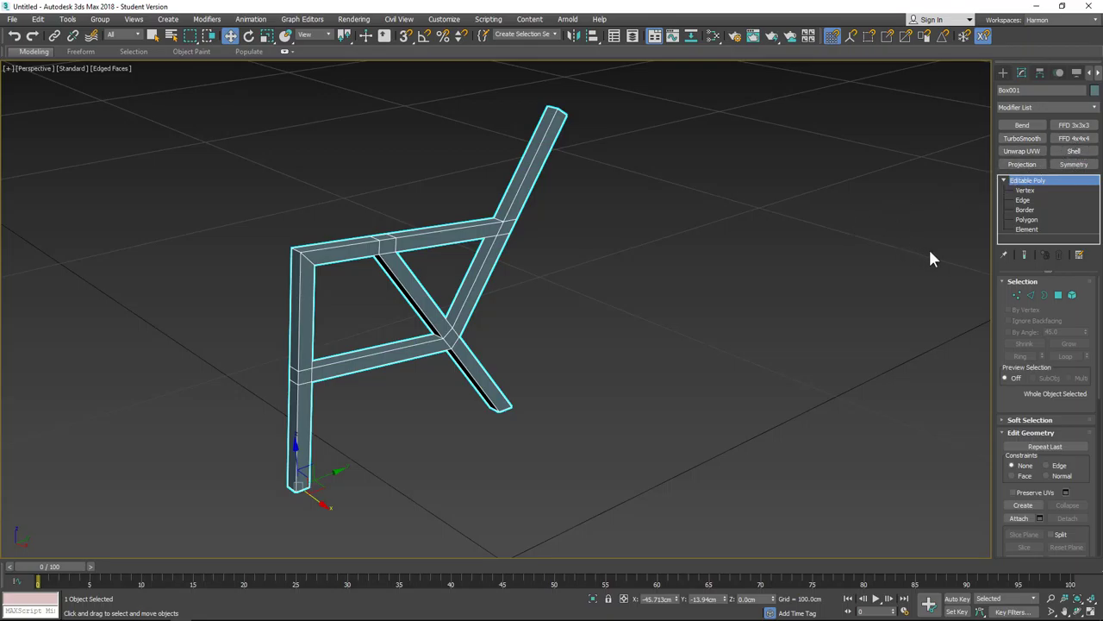
Add an Unwrap UVW modifier above Box001's Editable Poly, then orbit to inspect the chair
{"action": "left_click", "coordinate": [1029, 153]}
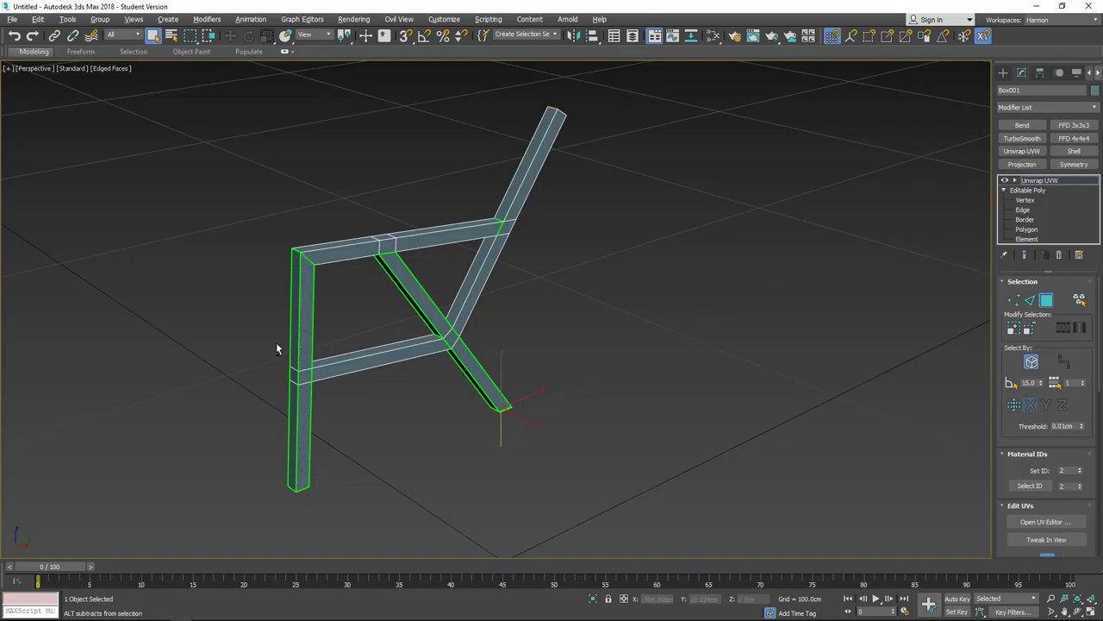
{"action": "middle_click_drag", "start_coordinate": [262, 356], "coordinate": [414, 359], "text": "alt"}
{"action": "middle_click_drag", "start_coordinate": [692, 365], "coordinate": [586, 359], "text": "alt"}
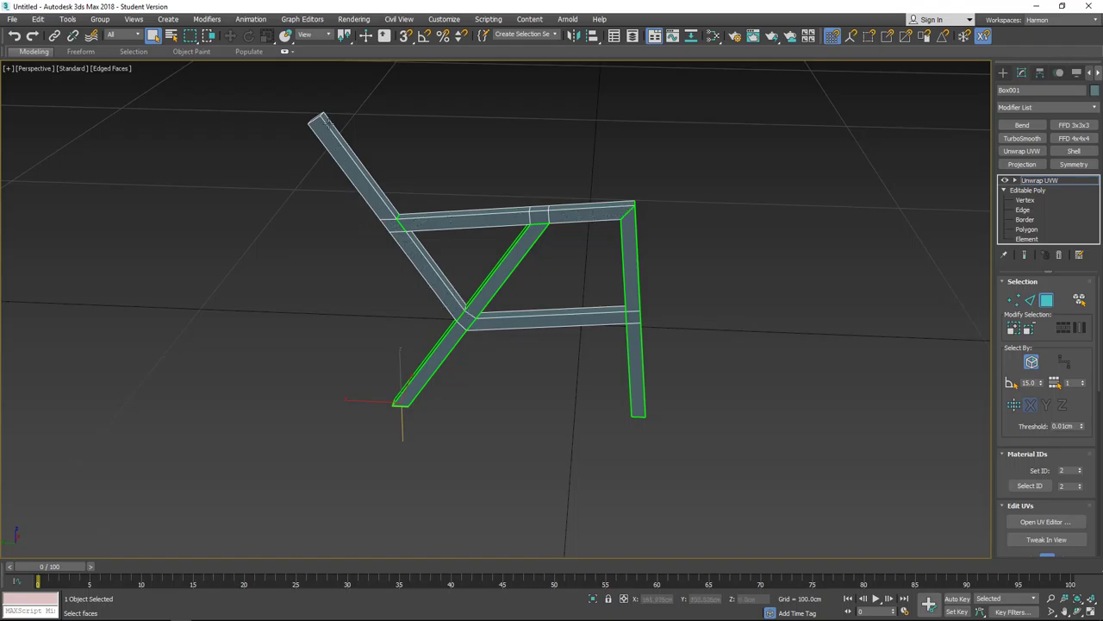
{"action": "middle_click_drag", "start_coordinate": [445, 187], "coordinate": [505, 180], "text": "alt"}
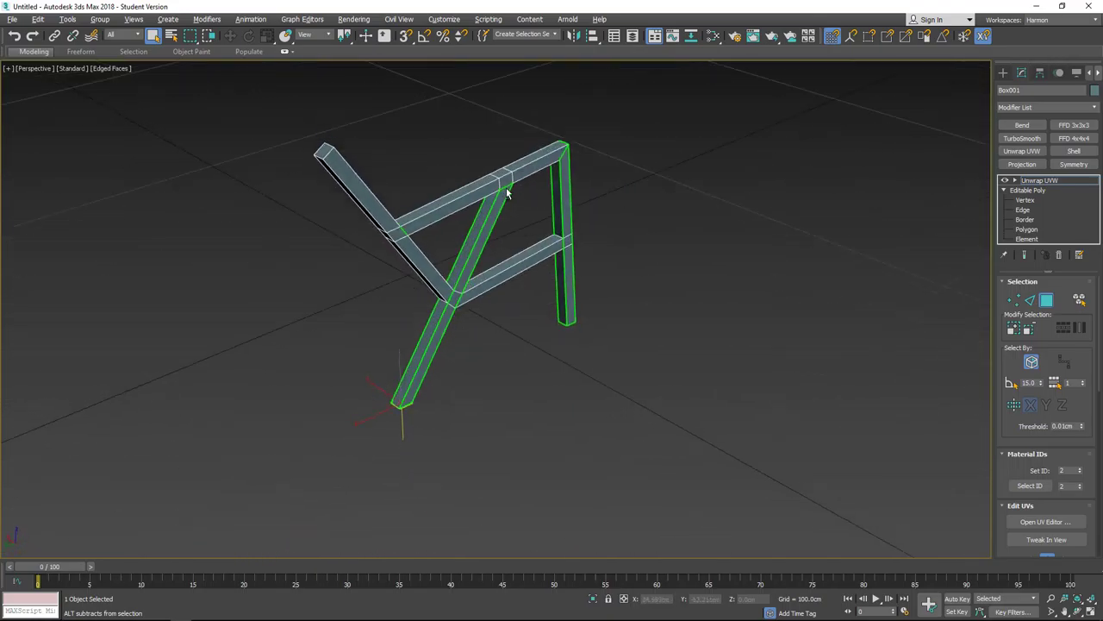
Open the Edit UVWs editor and select every face of the chair frame
{"action": "left_click", "coordinate": [1047, 521]}
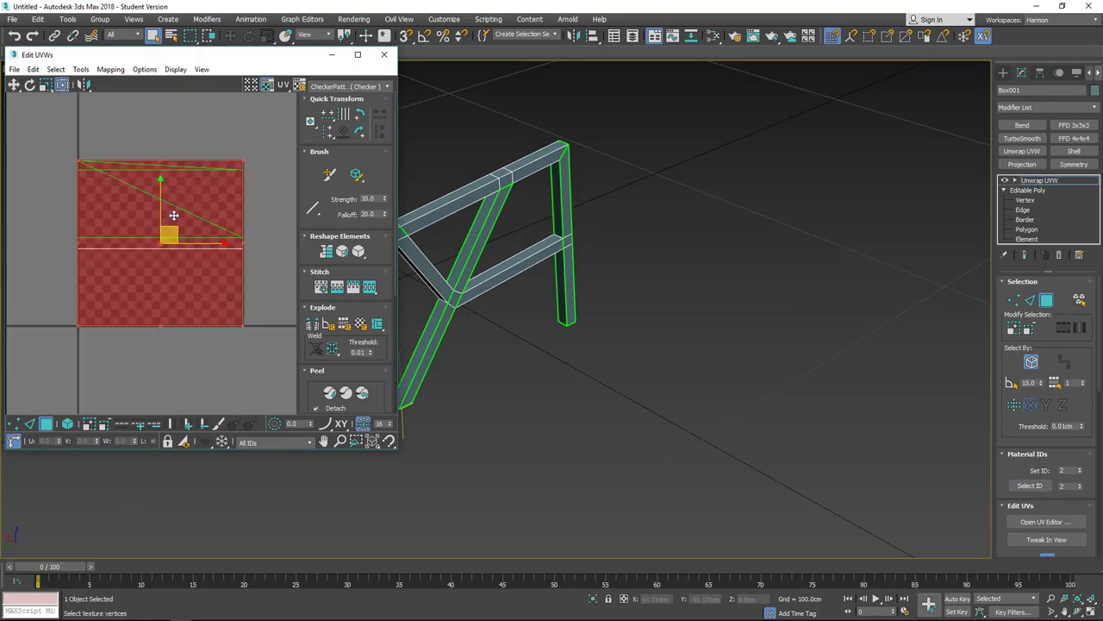
{"action": "middle_click_drag", "start_coordinate": [553, 155], "coordinate": [1077, 327], "text": "alt"}
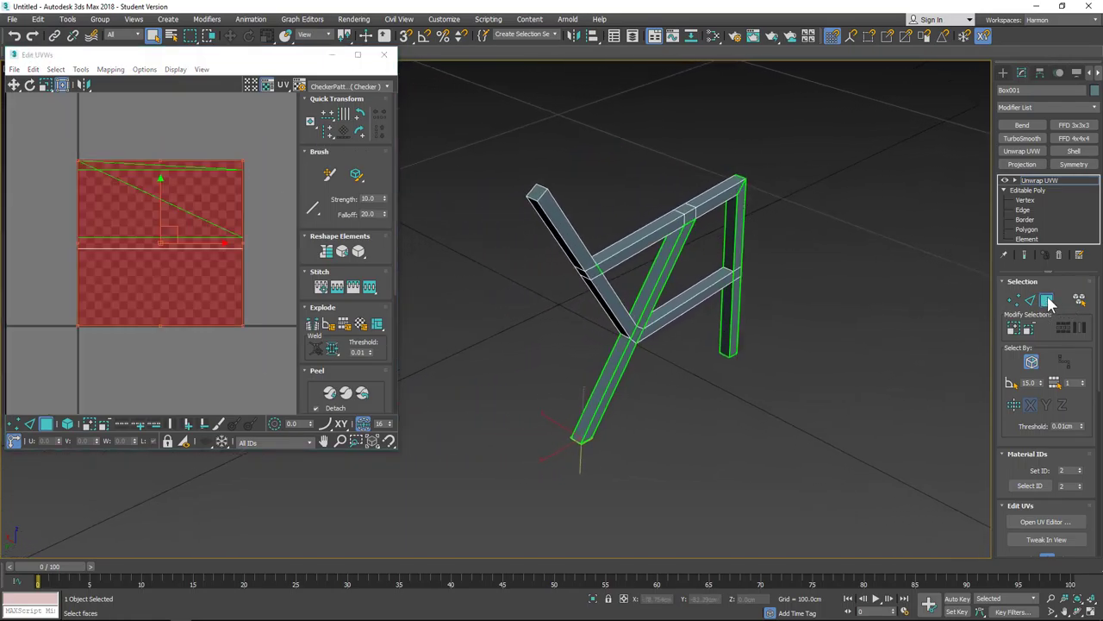
{"action": "left_click_drag", "start_coordinate": [740, 385], "coordinate": [806, 435]}
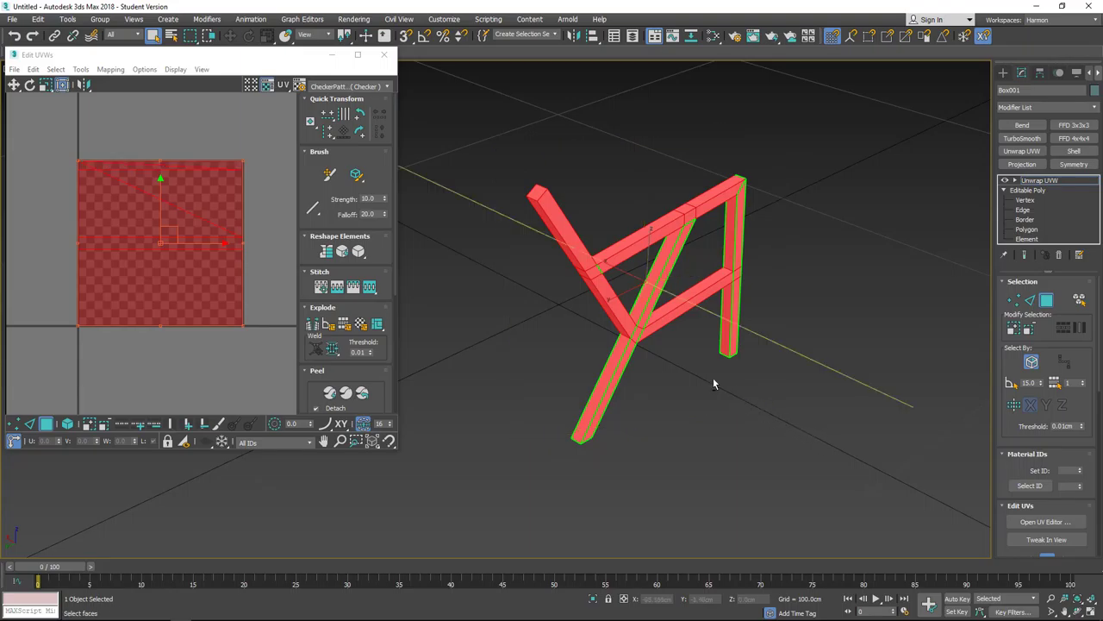
{"action": "middle_click_drag", "start_coordinate": [713, 383], "coordinate": [856, 326], "text": "alt"}
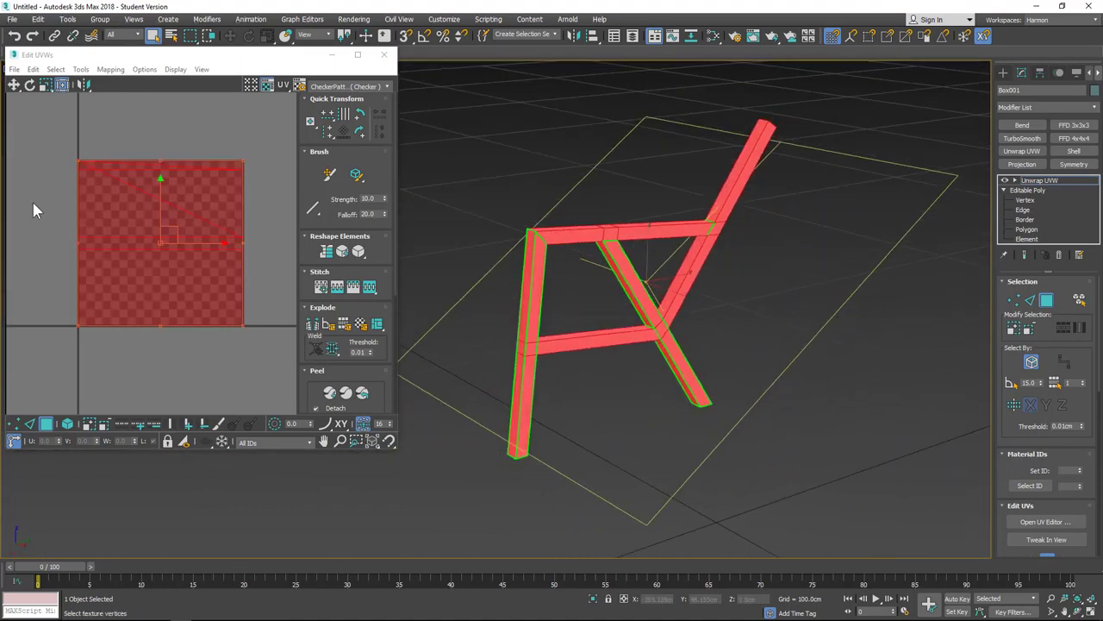
Flatten the selected faces by polygon angle into separate UV islands and clear the selection
{"action": "scroll", "coordinate": [189, 268], "scroll_direction": "down", "scroll_amount": 1}
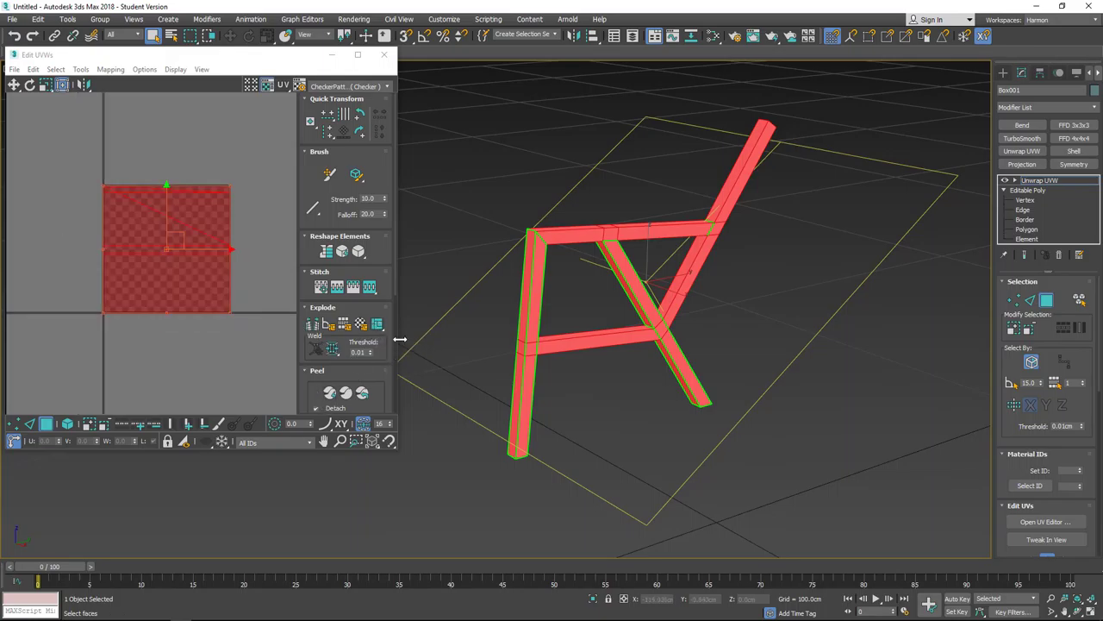
{"action": "left_click", "coordinate": [378, 325]}
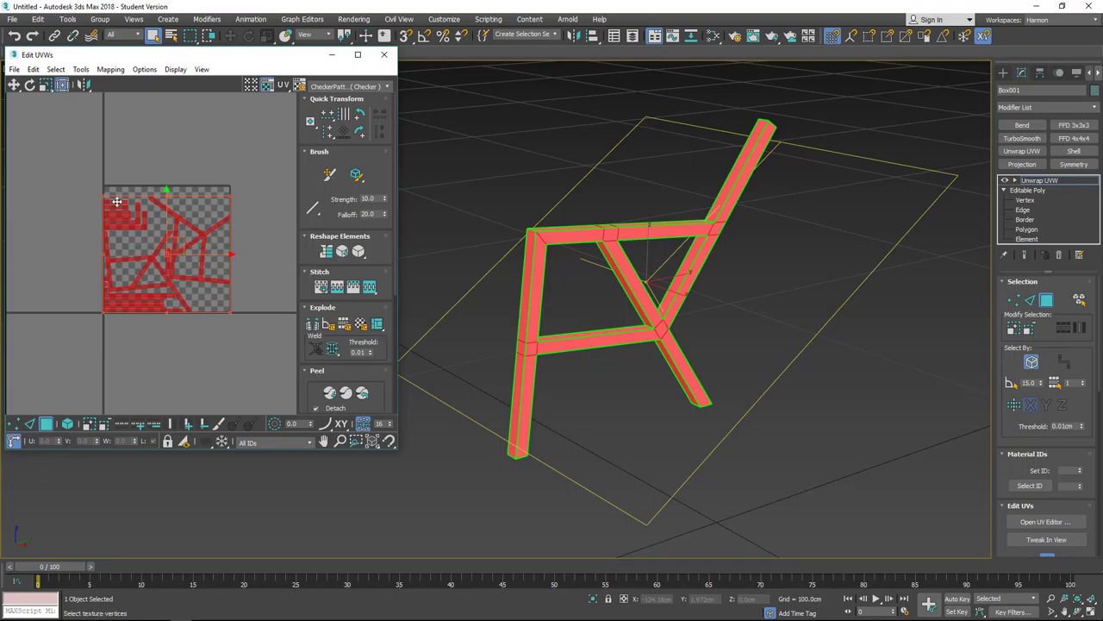
{"action": "left_click", "coordinate": [233, 268]}
{"action": "scroll", "coordinate": [215, 259], "scroll_direction": "up", "scroll_amount": 2}
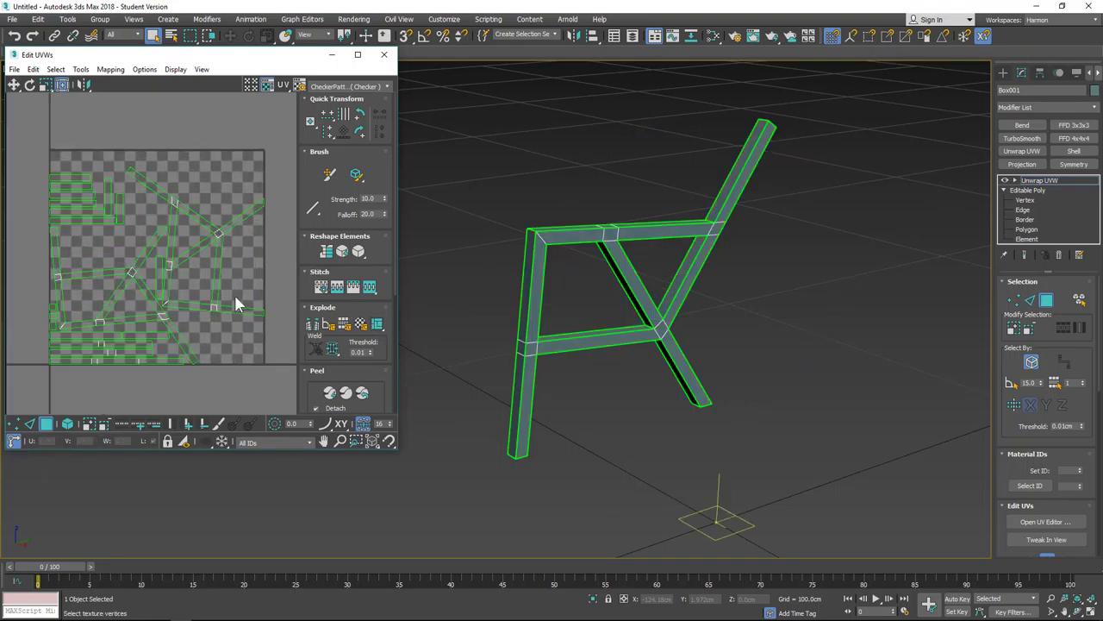
{"action": "left_click_drag", "start_coordinate": [400, 450], "coordinate": [830, 508]}
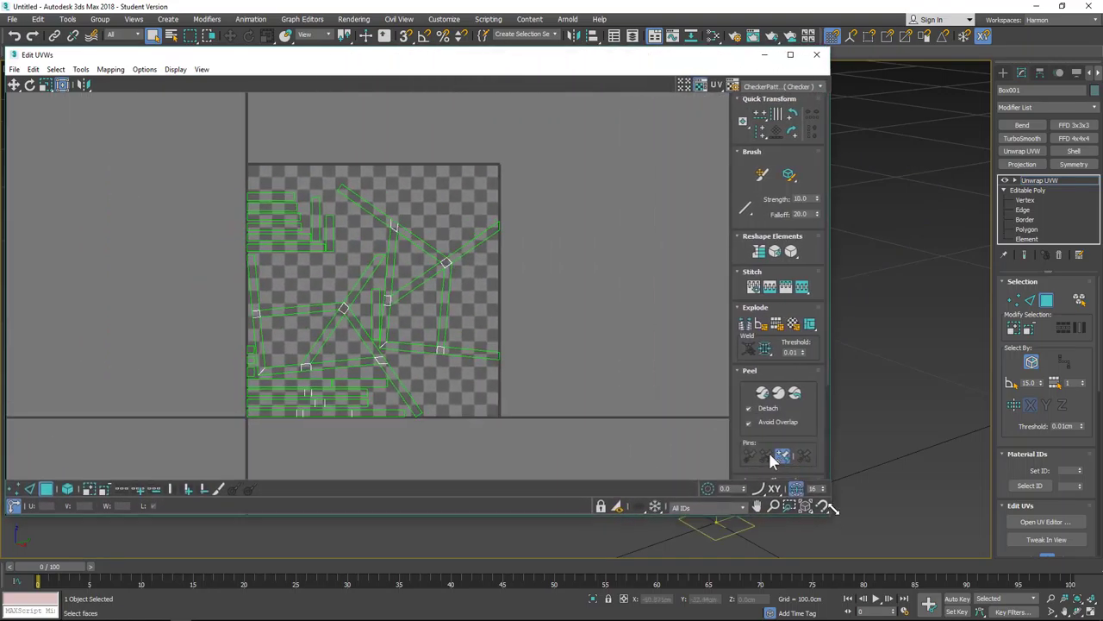
Pan the UV view to recentre the flattened chair islands over the checker pattern
{"action": "middle_click_drag", "start_coordinate": [582, 210], "coordinate": [638, 164]}
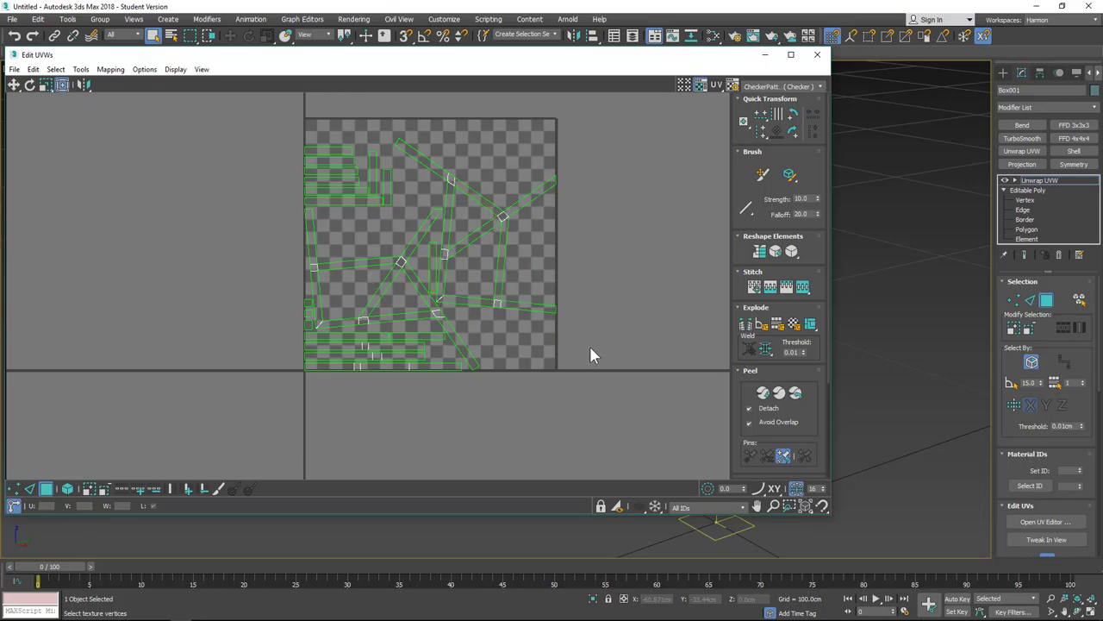
{"action": "middle_click_drag", "start_coordinate": [427, 324], "coordinate": [414, 362]}
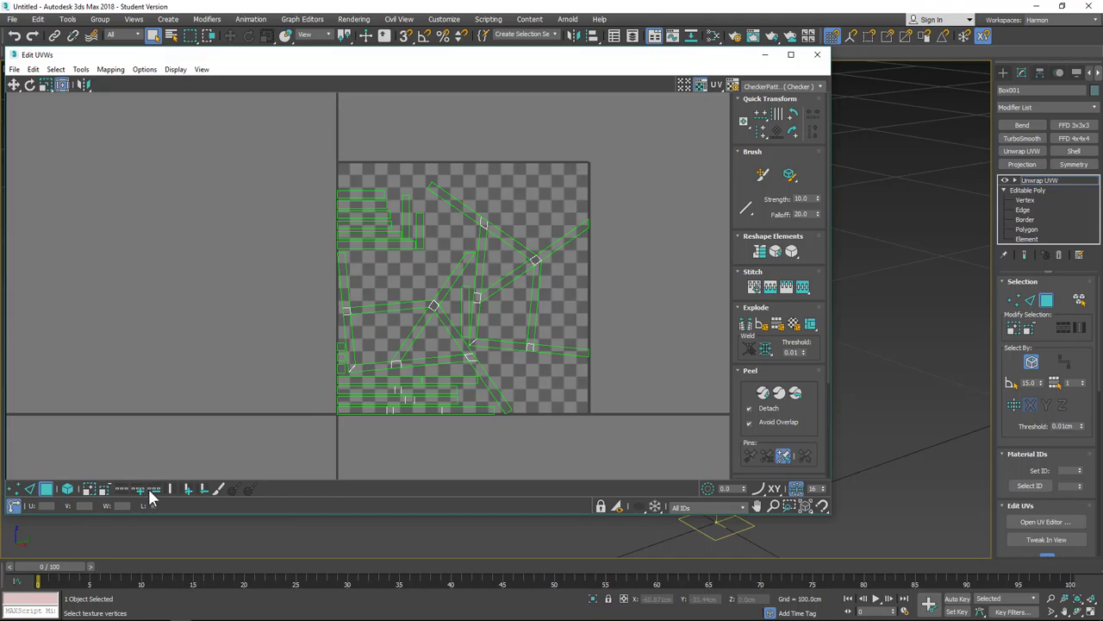
Switch to UV edge mode, zoom in on the islands, then move the editor down to reveal the chair
{"action": "left_click", "coordinate": [29, 488]}
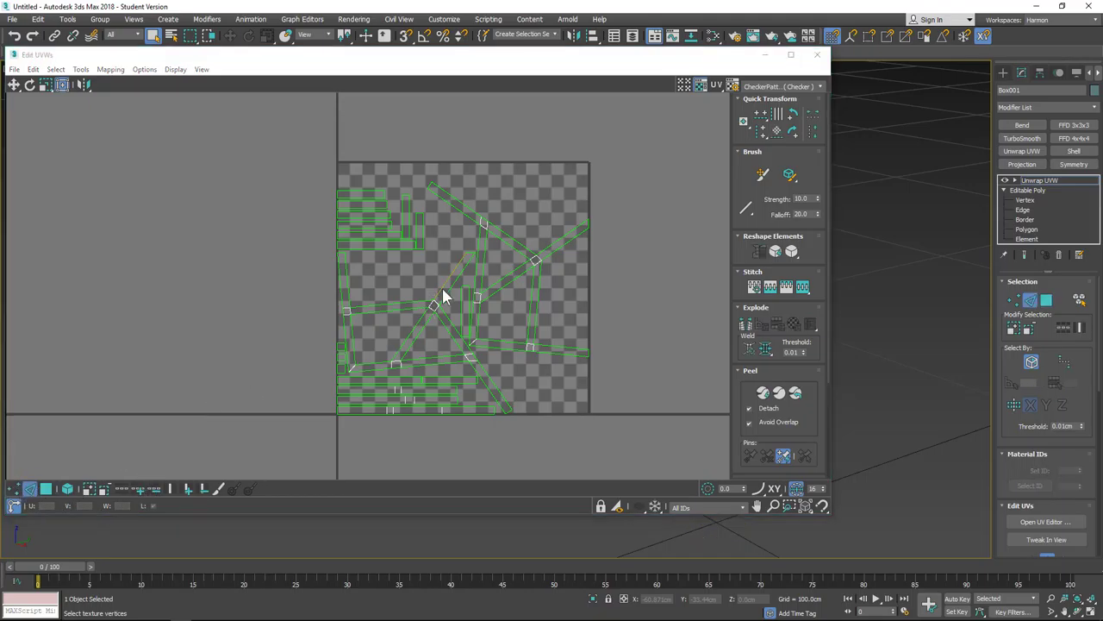
{"action": "middle_click_drag", "start_coordinate": [443, 295], "coordinate": [429, 264]}
{"action": "scroll", "coordinate": [448, 172], "scroll_direction": "up", "scroll_amount": 5}
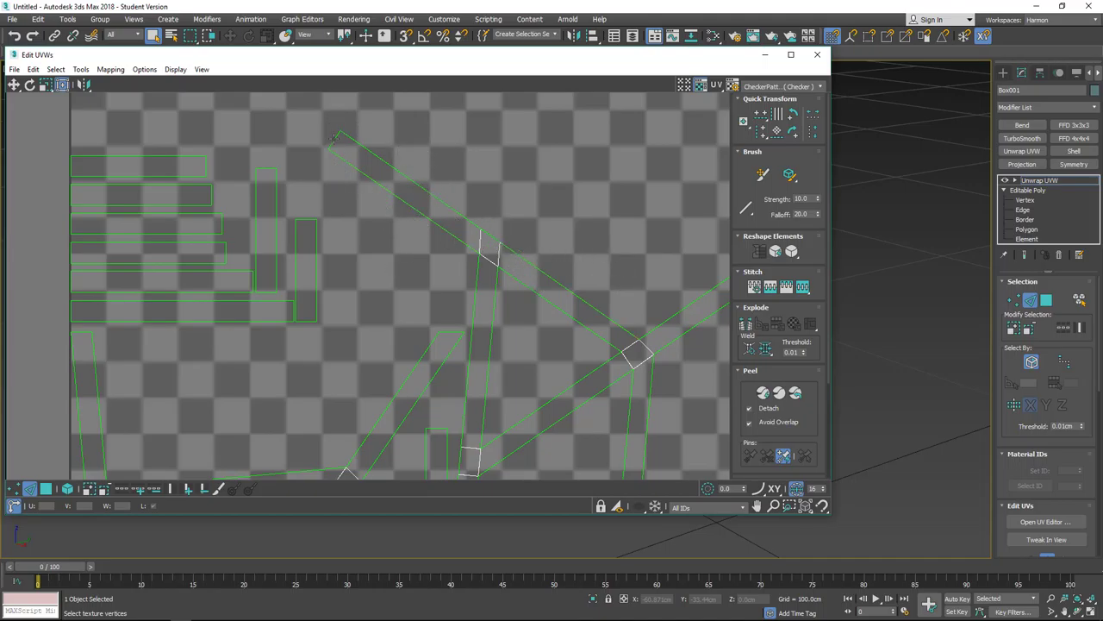
{"action": "middle_click_drag", "start_coordinate": [423, 283], "coordinate": [386, 267]}
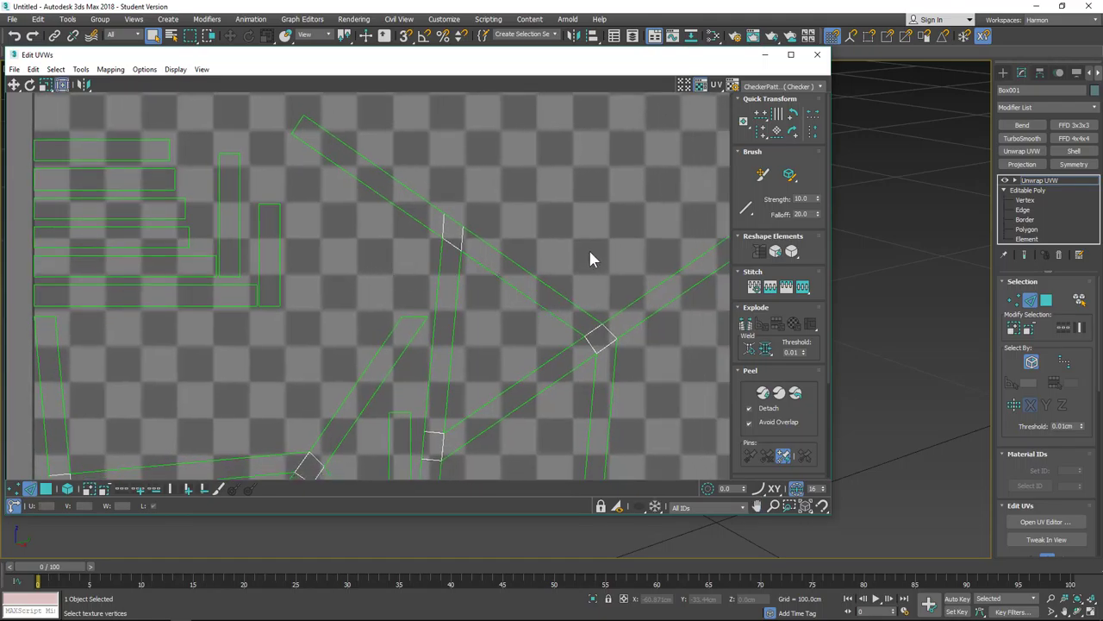
{"action": "scroll", "coordinate": [587, 228], "scroll_direction": "down", "scroll_amount": 5}
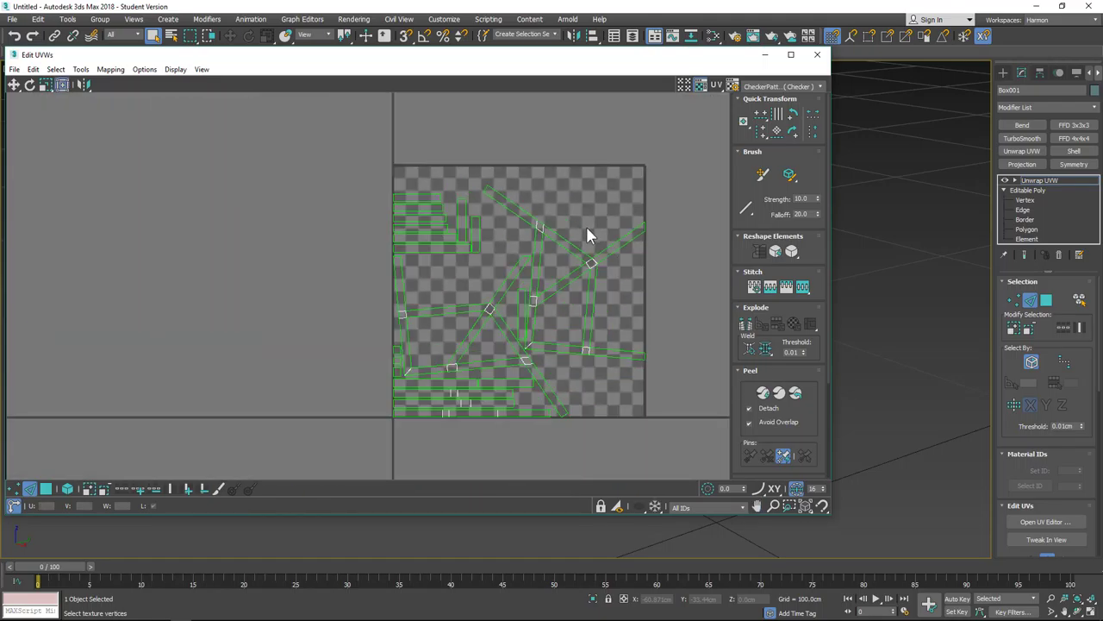
{"action": "left_click_drag", "start_coordinate": [557, 57], "coordinate": [585, 413]}
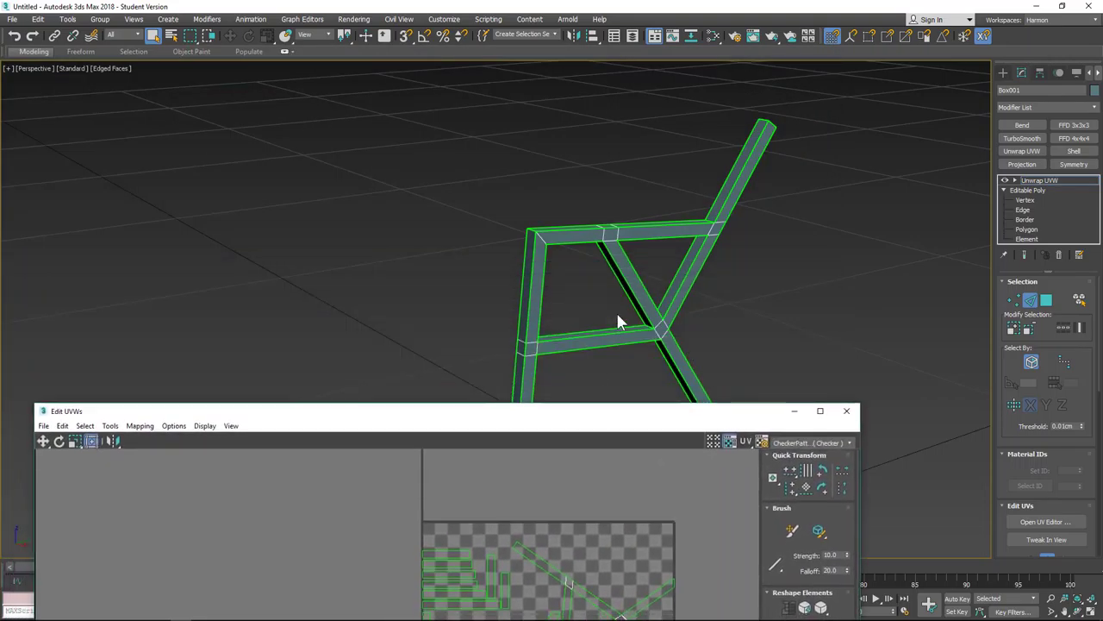
Move the Edit UVWs window down to uncover the chair in the perspective viewport
{"action": "middle_click_drag", "start_coordinate": [617, 321], "coordinate": [561, 313], "text": "alt"}
{"action": "scroll", "coordinate": [567, 376], "scroll_direction": "down", "scroll_amount": 5}
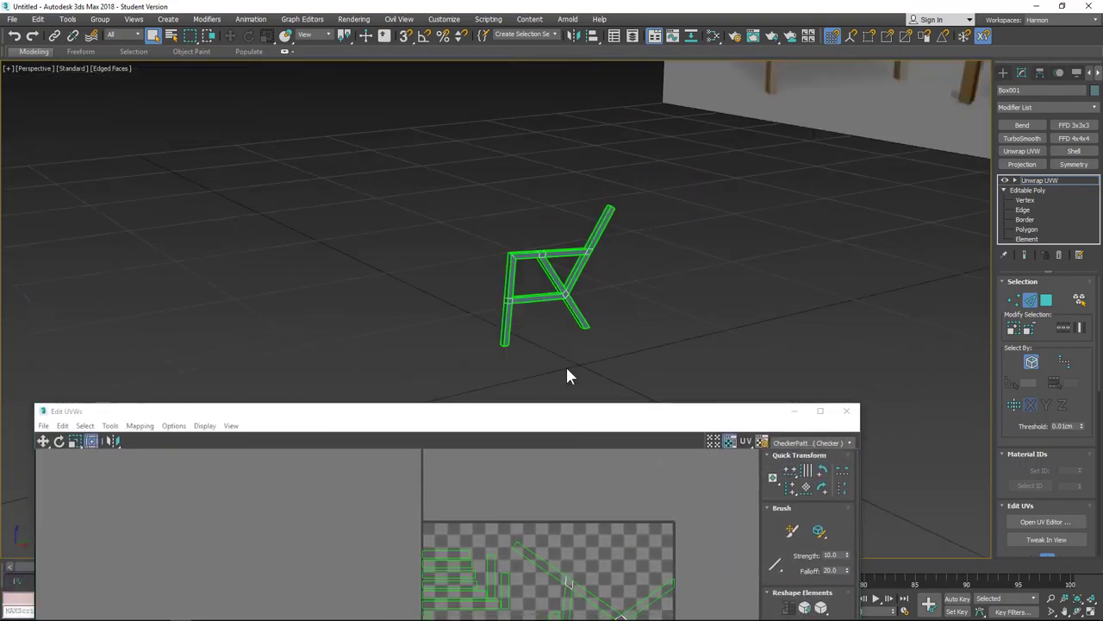
{"action": "left_click_drag", "start_coordinate": [564, 412], "coordinate": [559, 108]}
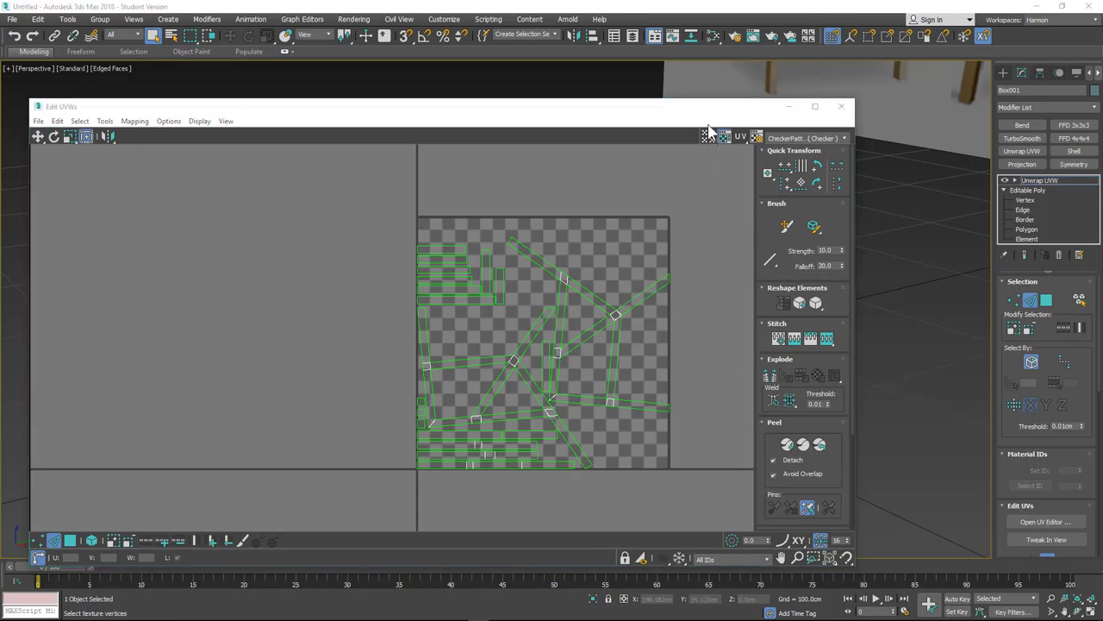
{"action": "left_click_drag", "start_coordinate": [702, 121], "coordinate": [696, 470]}
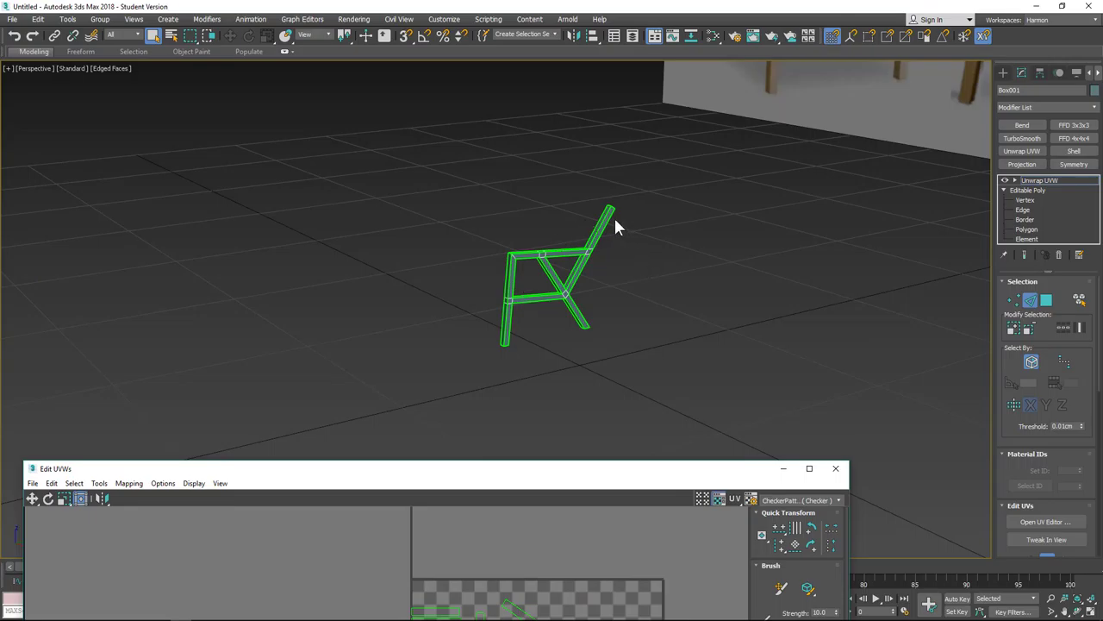
{"action": "scroll", "coordinate": [613, 210], "scroll_direction": "up", "scroll_amount": 5}
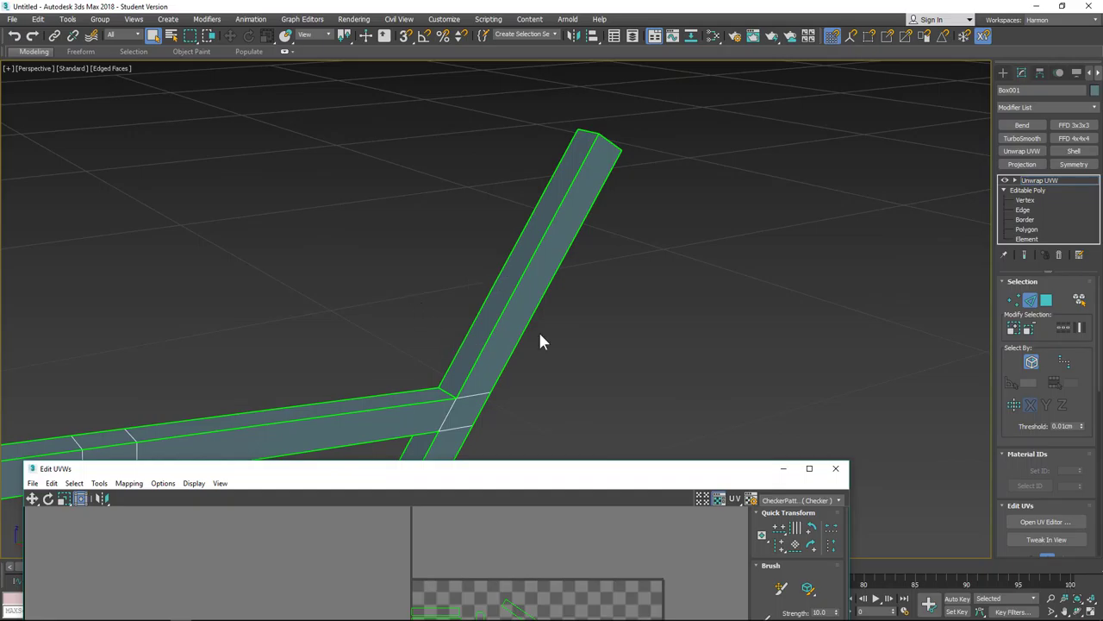
{"action": "scroll", "coordinate": [552, 341], "scroll_direction": "down", "scroll_amount": 4}
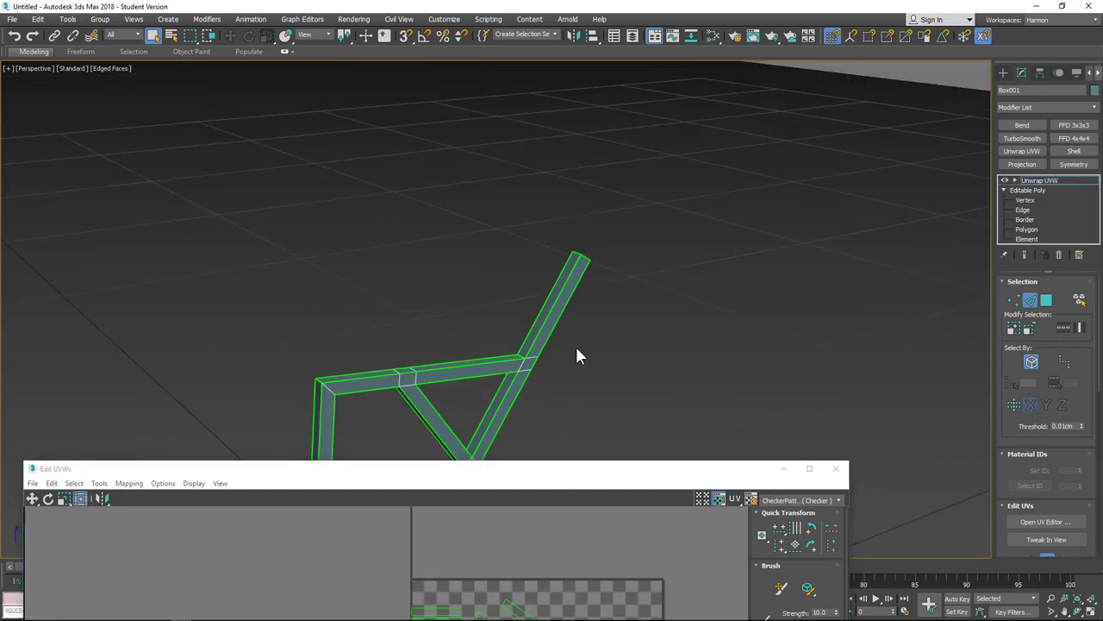
Orbit around the chair frame to check its surfaces from several sides
{"action": "middle_click_drag", "start_coordinate": [577, 356], "coordinate": [554, 240], "text": "alt"}
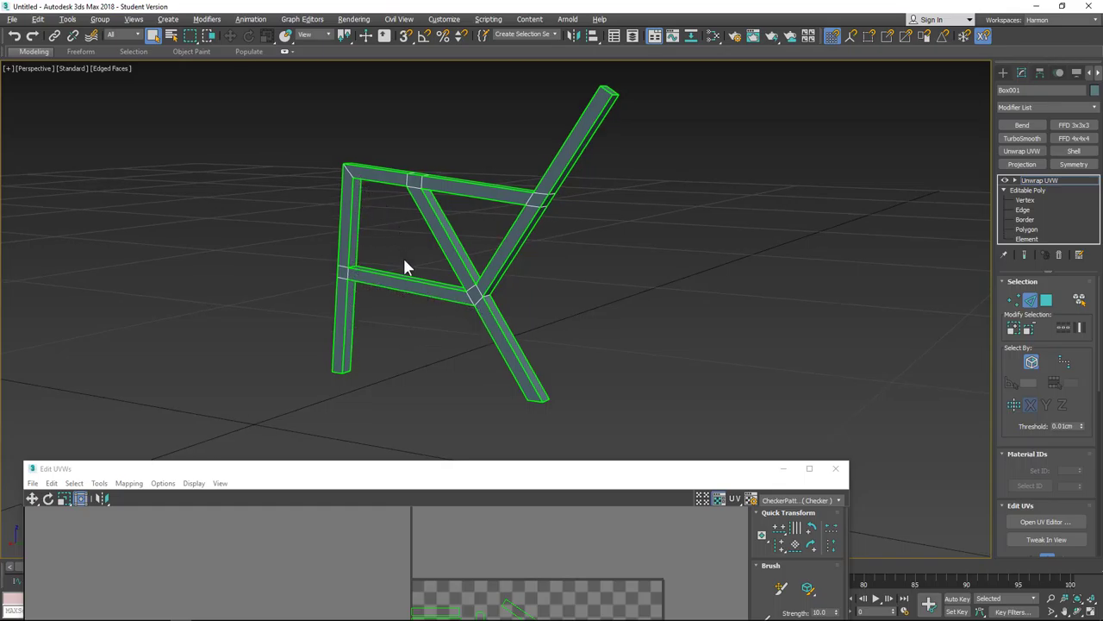
{"action": "middle_click_drag", "start_coordinate": [404, 267], "coordinate": [408, 295], "text": "alt"}
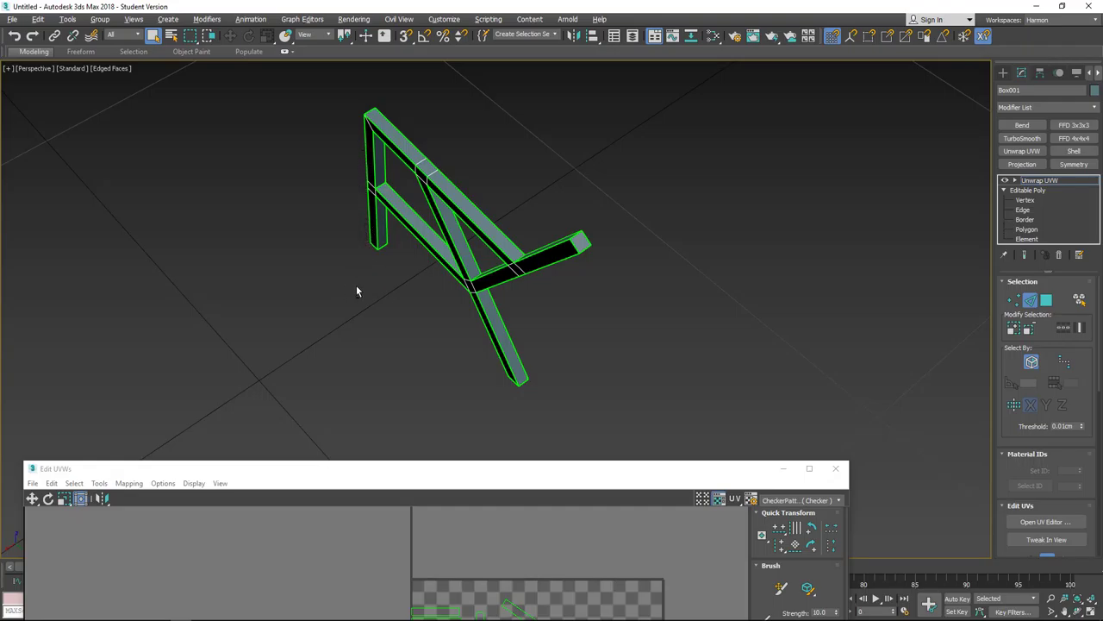
{"action": "middle_click_drag", "start_coordinate": [356, 292], "coordinate": [583, 251], "text": "alt"}
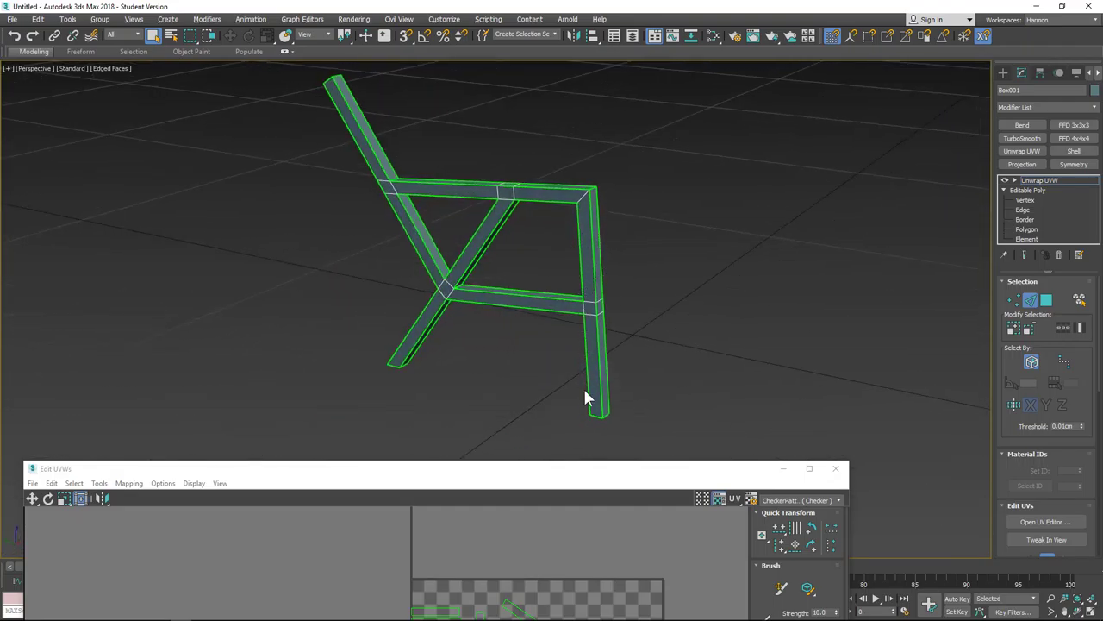
{"action": "middle_click_drag", "start_coordinate": [591, 394], "coordinate": [731, 380]}
Narrow the Edit UVWs window and dock it left beside the chair
{"action": "left_click_drag", "start_coordinate": [631, 468], "coordinate": [513, 77]}
{"action": "left_click_drag", "start_coordinate": [731, 305], "coordinate": [426, 292]}
{"action": "middle_click_drag", "start_coordinate": [173, 256], "coordinate": [41, 247]}
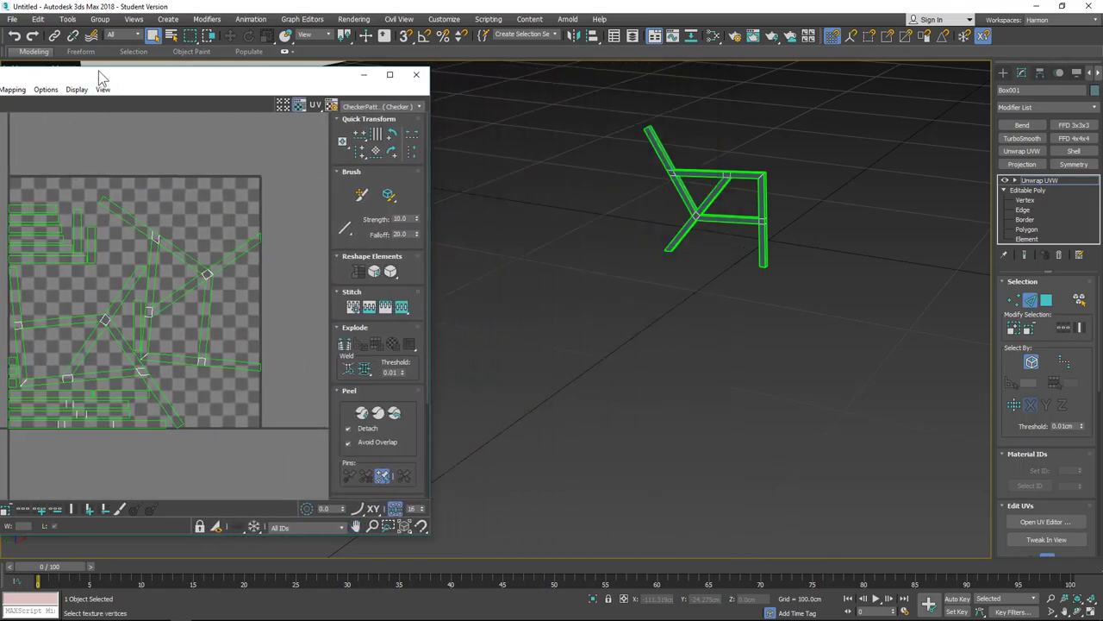
Place the UV editor beside the chair and zoom in on the diagonal strut joints
{"action": "left_click_drag", "start_coordinate": [98, 73], "coordinate": [232, 73]}
{"action": "scroll", "coordinate": [332, 255], "scroll_direction": "up", "scroll_amount": 2}
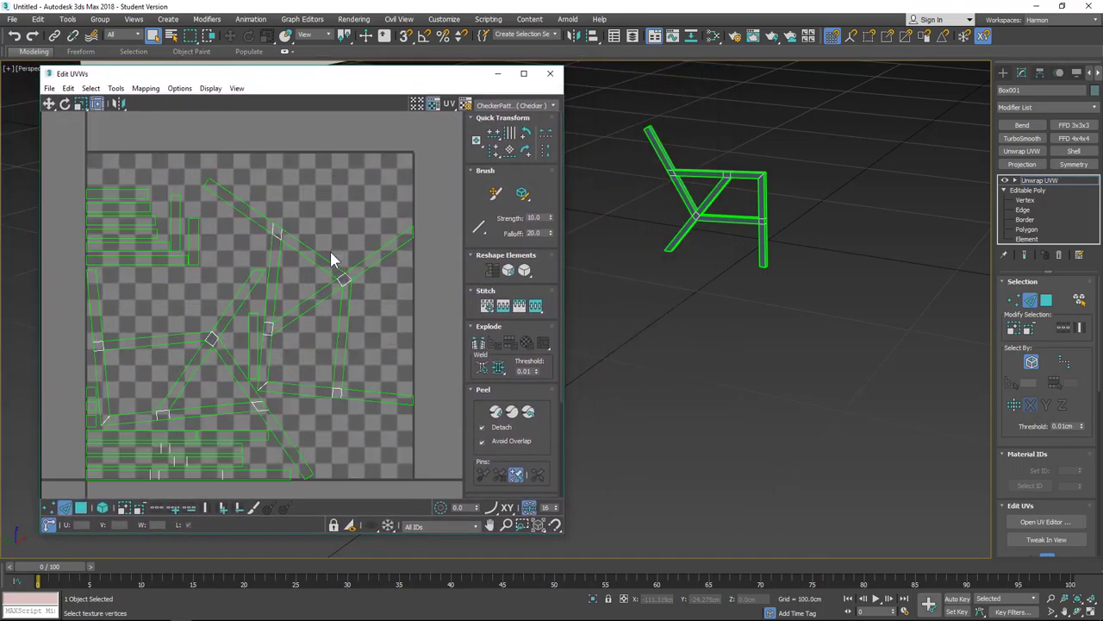
{"action": "middle_click_drag", "start_coordinate": [332, 259], "coordinate": [347, 236]}
{"action": "middle_click_drag", "start_coordinate": [725, 252], "coordinate": [542, 393]}
{"action": "scroll", "coordinate": [763, 338], "scroll_direction": "up", "scroll_amount": 3}
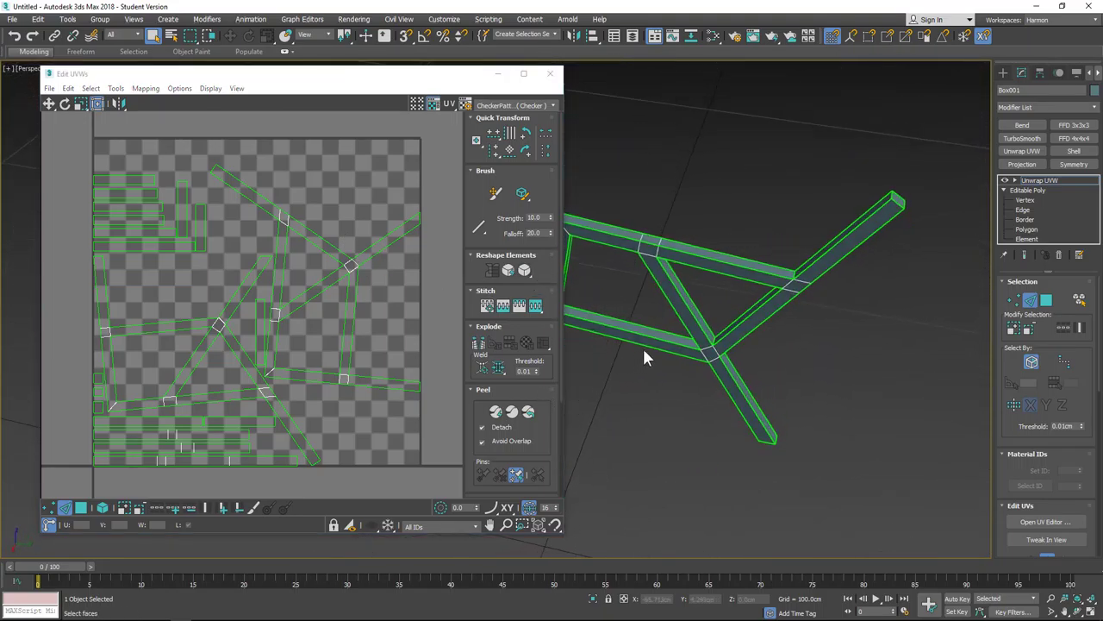
{"action": "middle_click_drag", "start_coordinate": [647, 346], "coordinate": [640, 280], "text": "alt"}
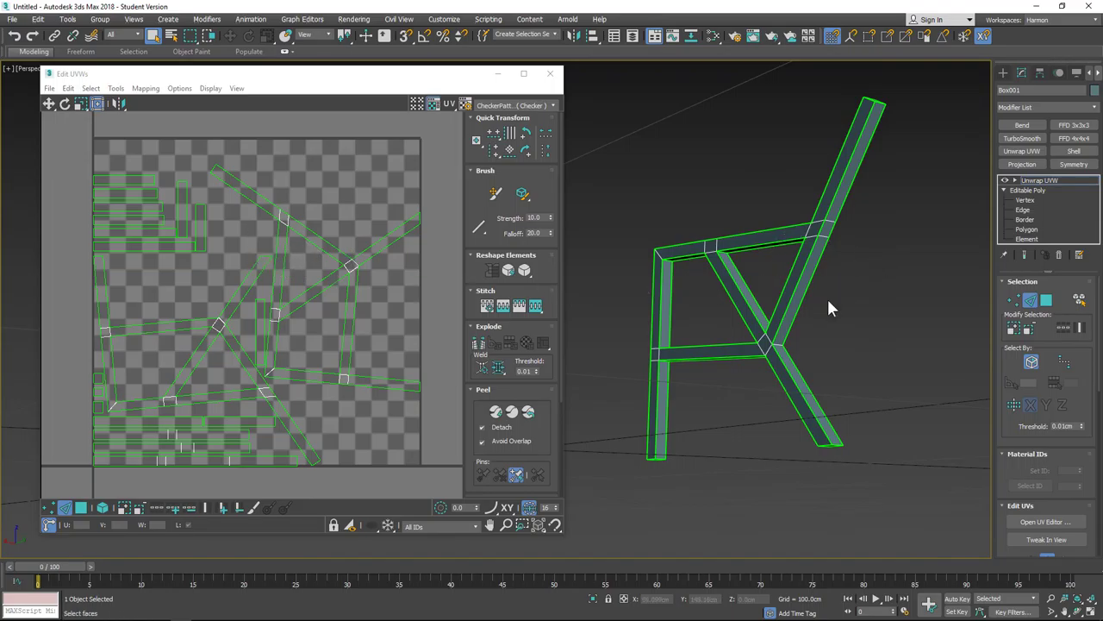
{"action": "scroll", "coordinate": [328, 286], "scroll_direction": "up", "scroll_amount": 2}
{"action": "scroll", "coordinate": [276, 271], "scroll_direction": "down", "scroll_amount": 3}
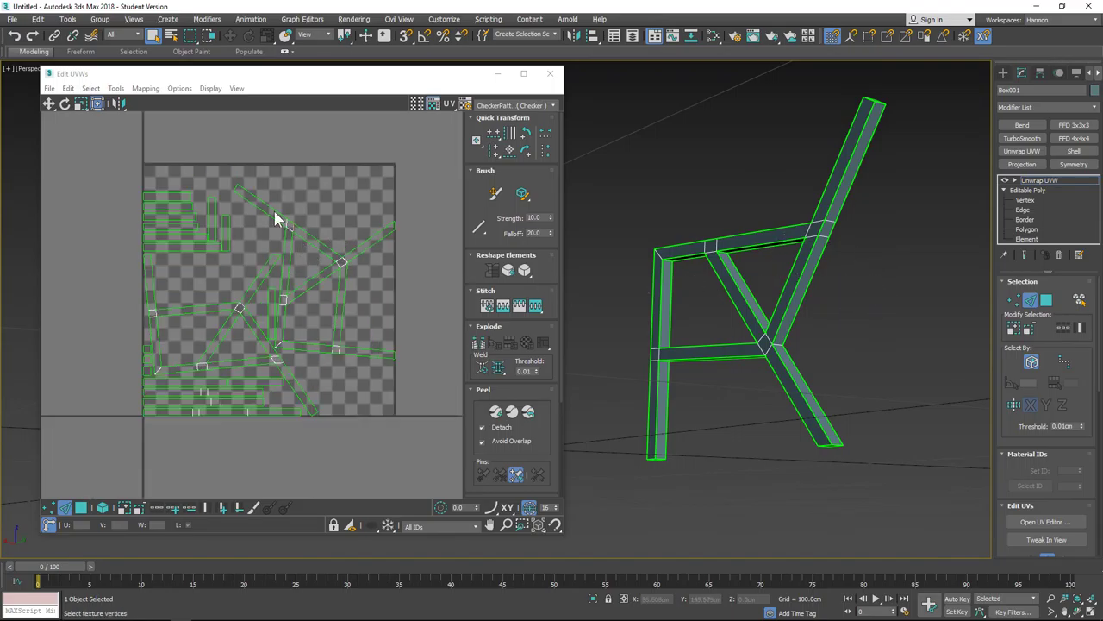
{"action": "scroll", "coordinate": [276, 270], "scroll_direction": "up", "scroll_amount": 5}
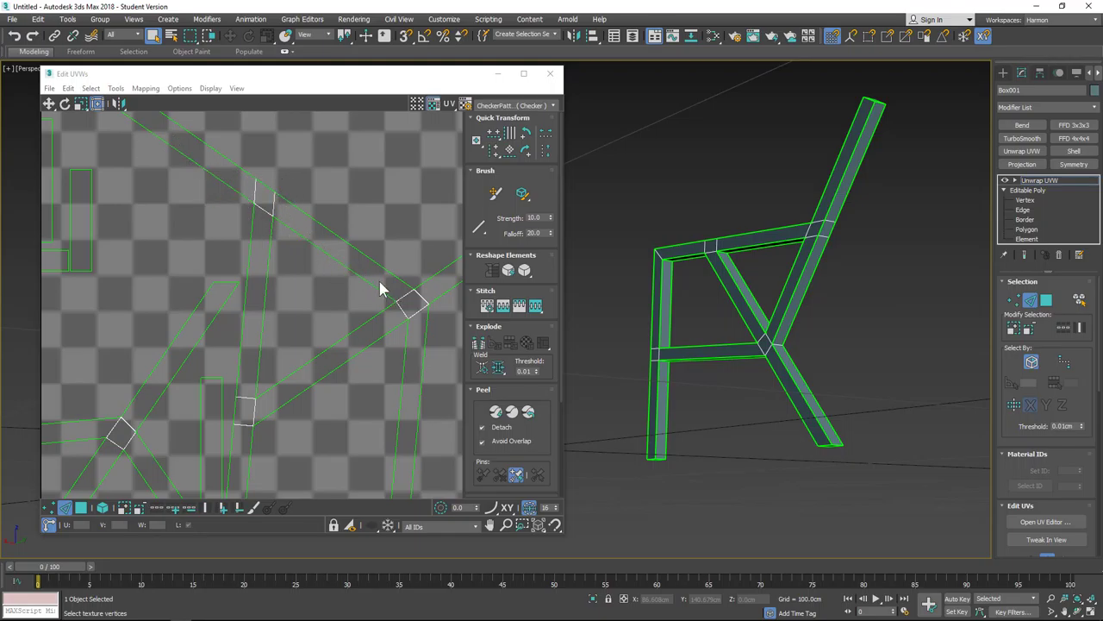
{"action": "middle_click_drag", "start_coordinate": [299, 253], "coordinate": [313, 184]}
Select the UV vertices and edges at the strut joints, panning to reach neighbouring joints
{"action": "left_click", "coordinate": [267, 349]}
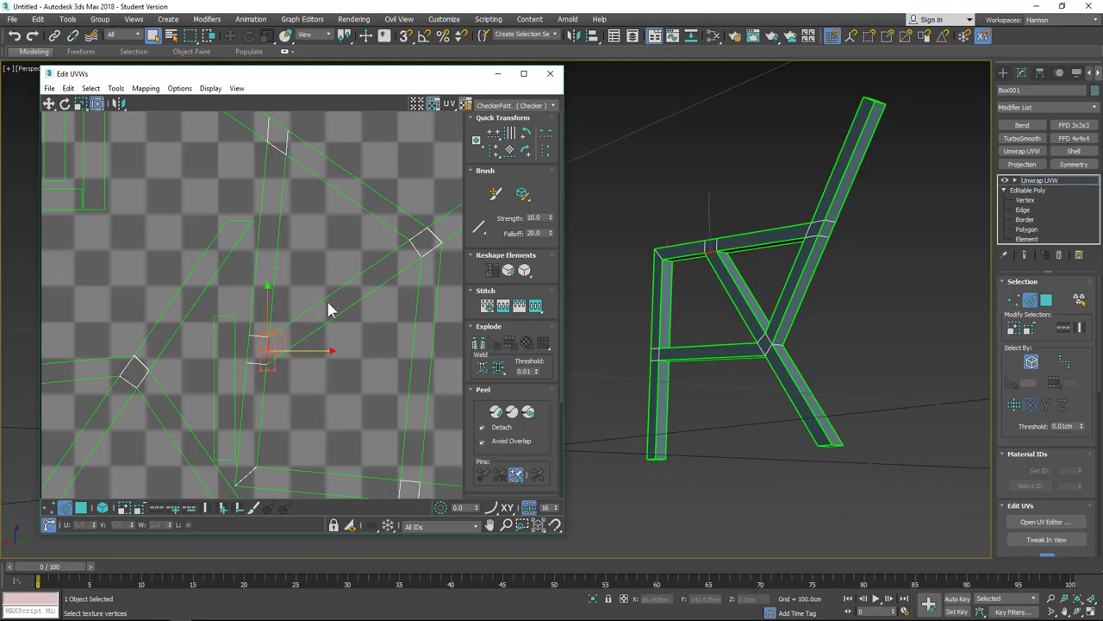
{"action": "left_click", "coordinate": [50, 103]}
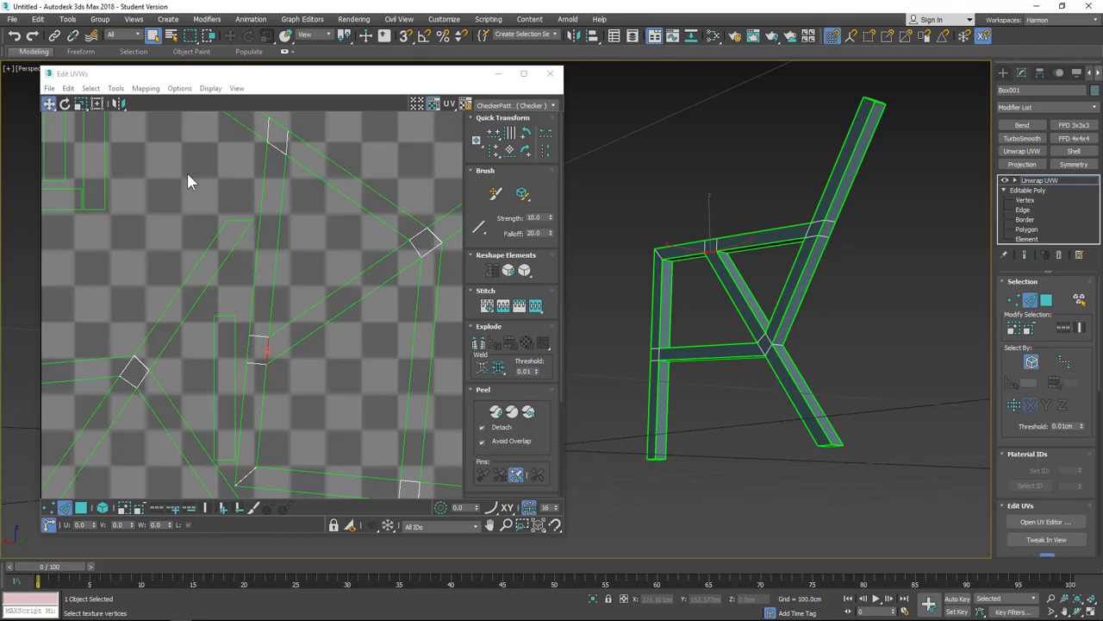
{"action": "left_click", "coordinate": [285, 143]}
{"action": "left_click", "coordinate": [344, 383]}
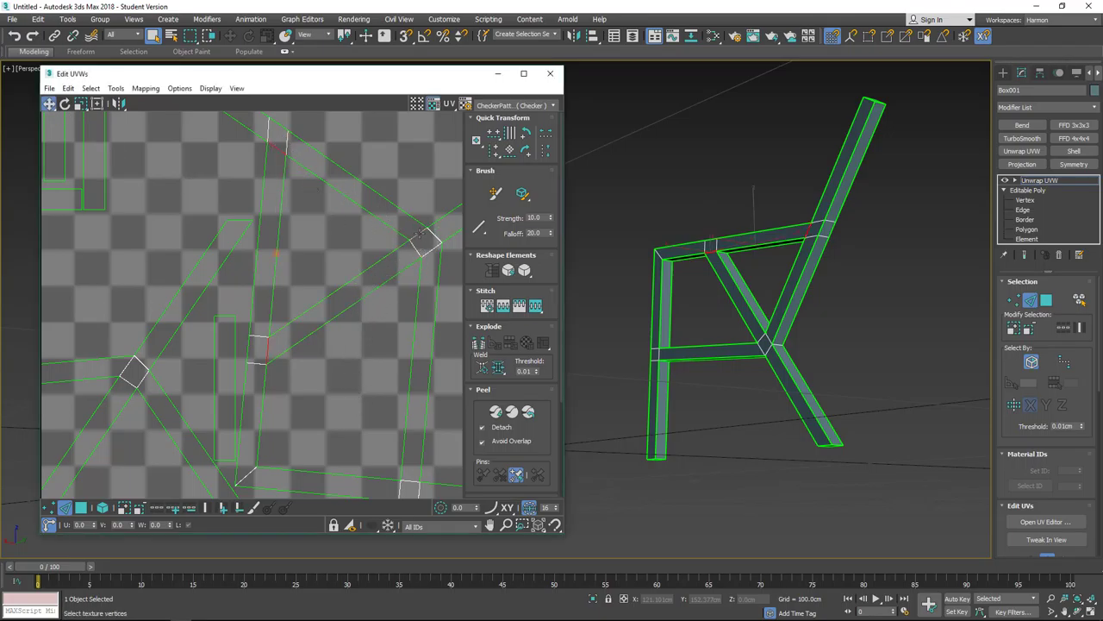
{"action": "left_click", "coordinate": [438, 253]}
{"action": "middle_click_drag", "start_coordinate": [414, 316], "coordinate": [289, 300]}
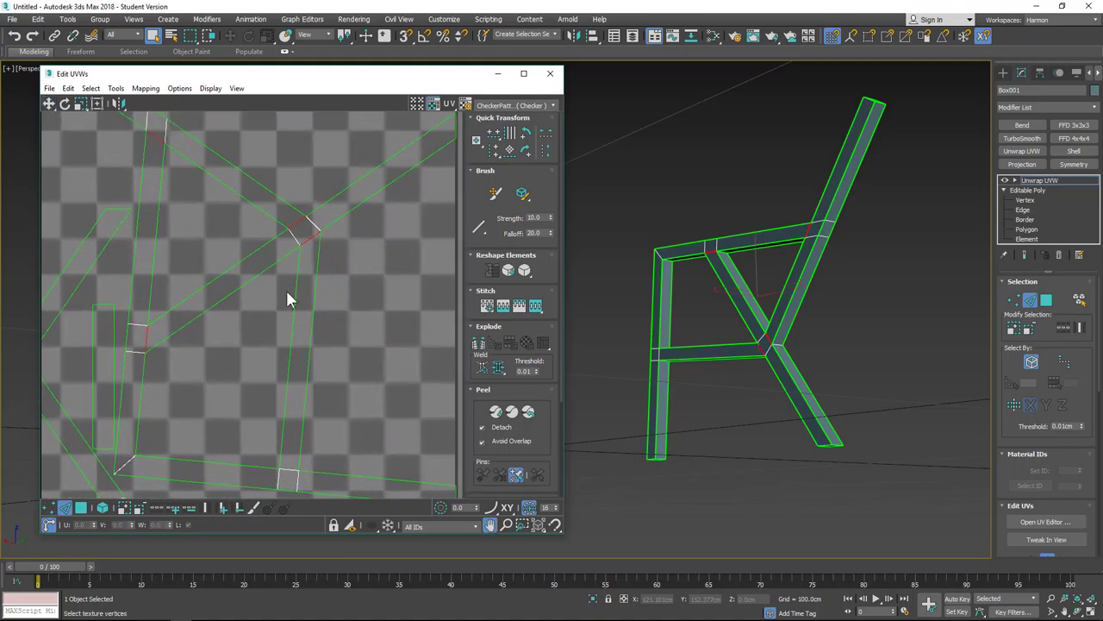
{"action": "middle_click_drag", "start_coordinate": [213, 343], "coordinate": [223, 250]}
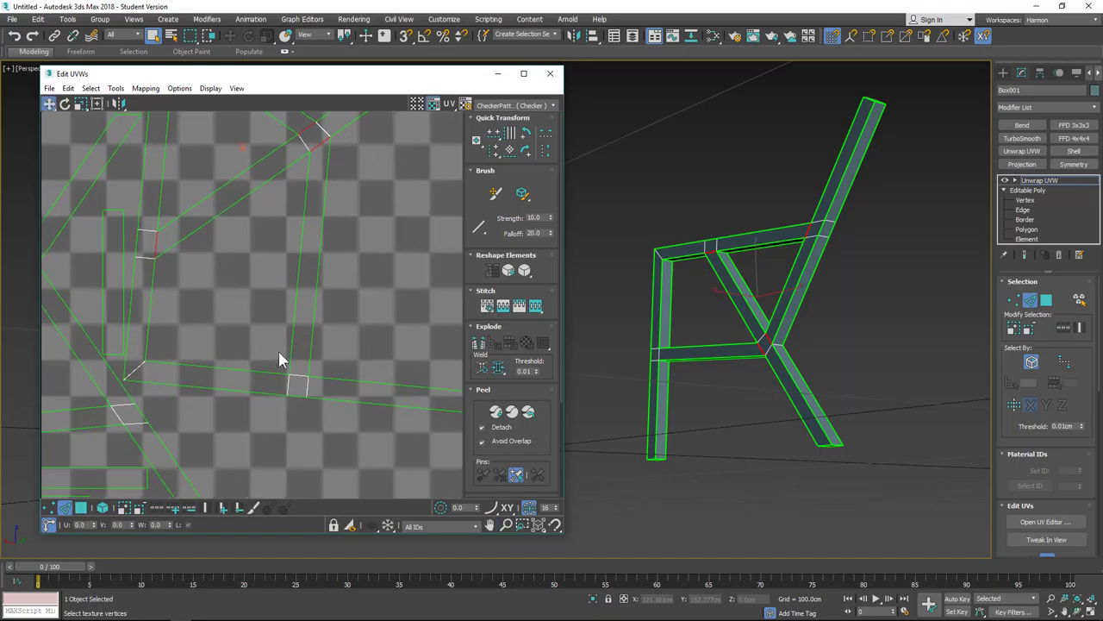
{"action": "left_click", "coordinate": [135, 369]}
Break the selected joint vertices apart and zoom out to the long horizontal strips
{"action": "left_click", "coordinate": [480, 346]}
{"action": "scroll", "coordinate": [245, 207], "scroll_direction": "down", "scroll_amount": 3}
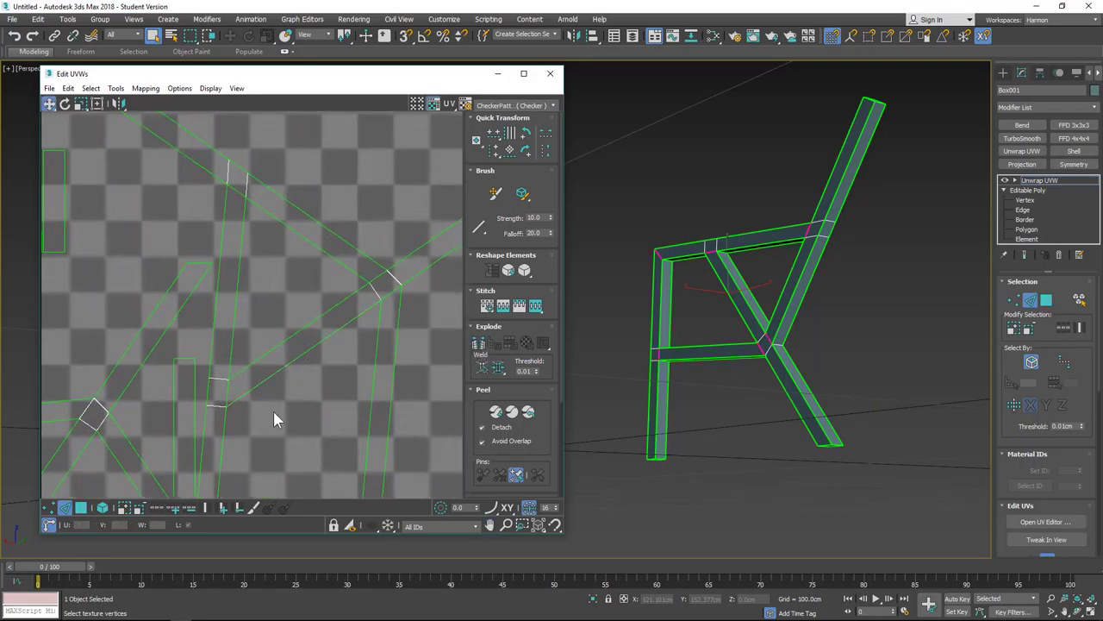
{"action": "scroll", "coordinate": [273, 420], "scroll_direction": "down", "scroll_amount": 2}
{"action": "middle_click_drag", "start_coordinate": [273, 420], "coordinate": [197, 227]}
{"action": "scroll", "coordinate": [168, 215], "scroll_direction": "up", "scroll_amount": 1}
Select the corner and joint vertices of the diagonal shell
{"action": "left_click", "coordinate": [169, 211]}
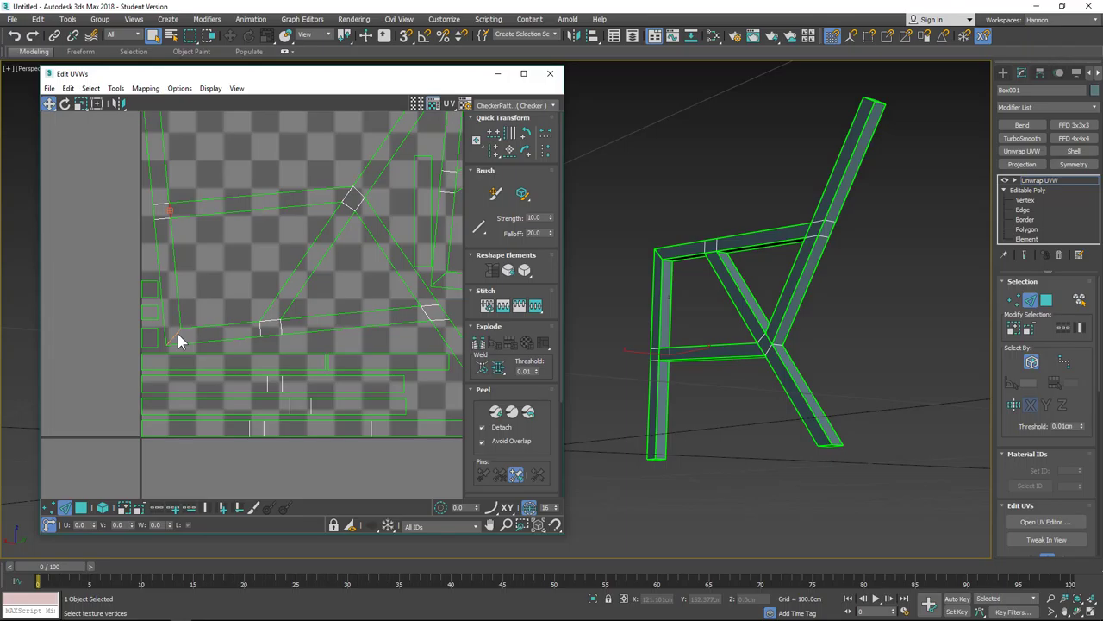
{"action": "left_click", "coordinate": [177, 333]}
{"action": "left_click", "coordinate": [269, 324], "text": "ctrl"}
{"action": "middle_click_drag", "start_coordinate": [384, 279], "coordinate": [316, 288]}
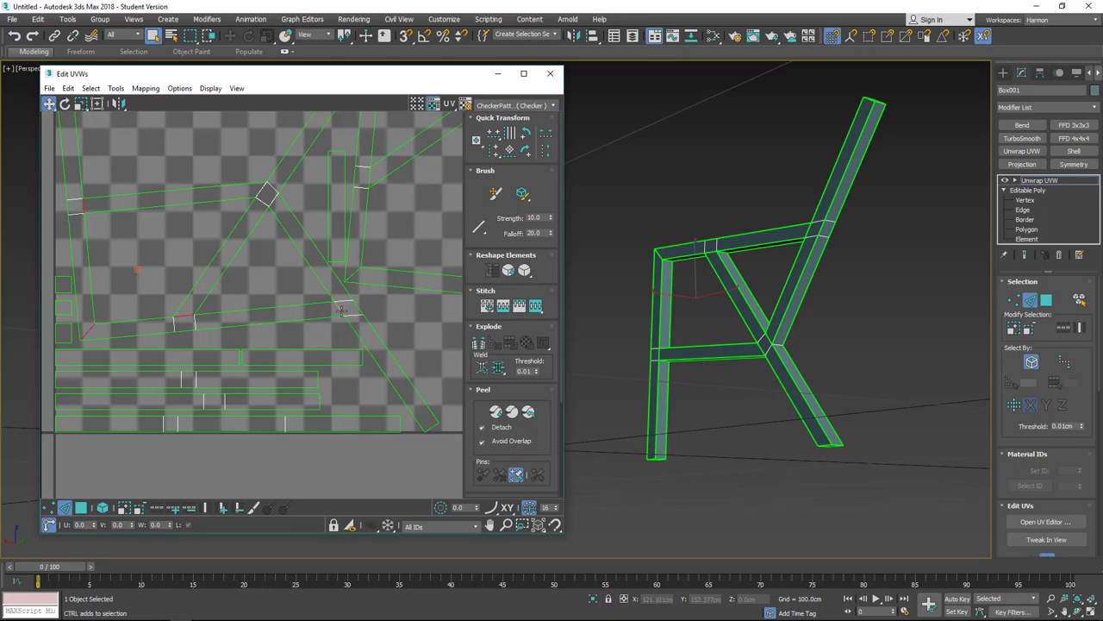
{"action": "left_click", "coordinate": [342, 310], "text": "ctrl"}
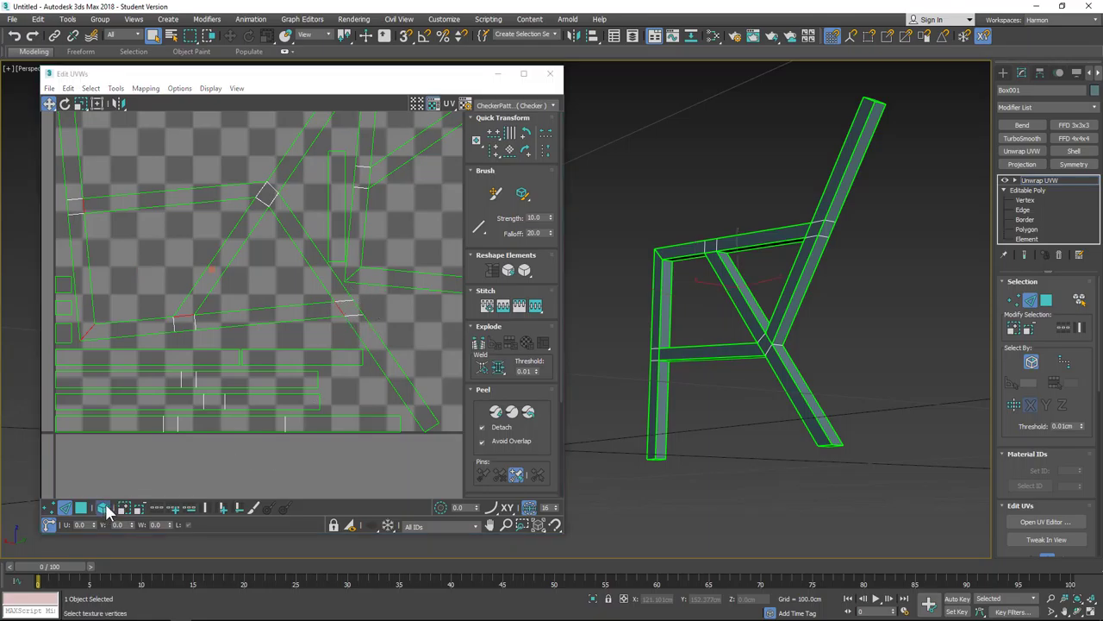
Select and then deselect the whole diagonal UV shell to check it
{"action": "left_click", "coordinate": [207, 278]}
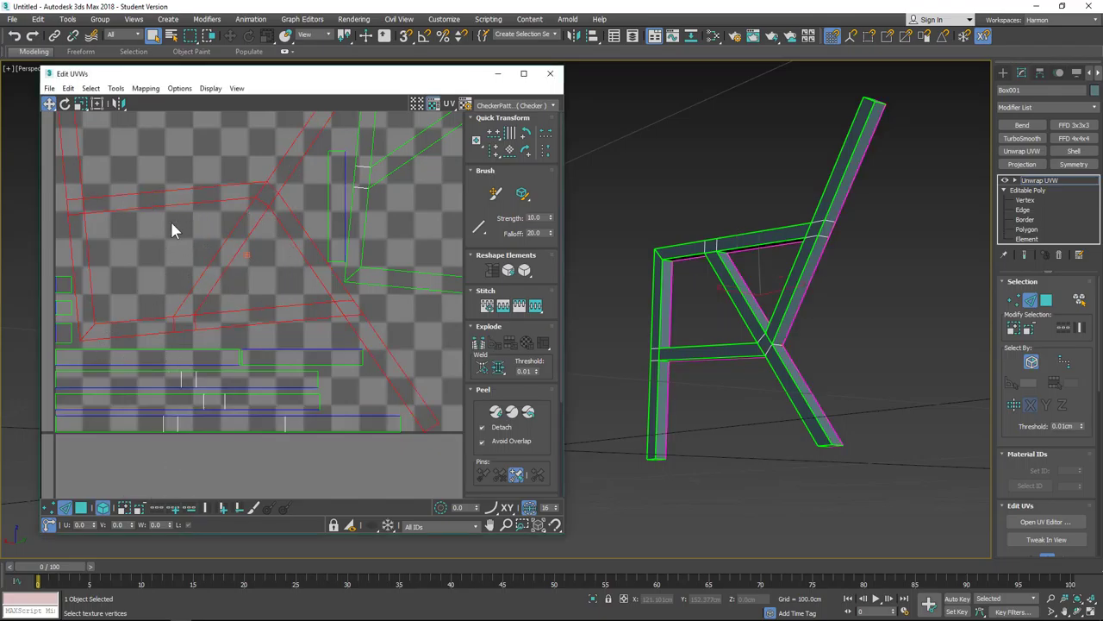
{"action": "left_click", "coordinate": [332, 401]}
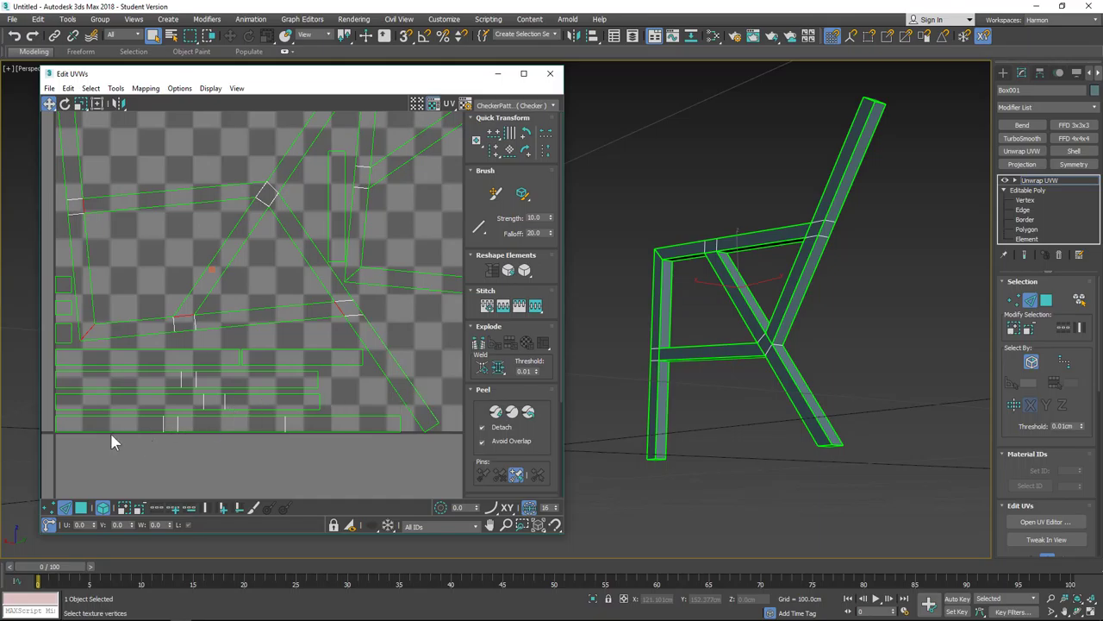
{"action": "left_click", "coordinate": [103, 507]}
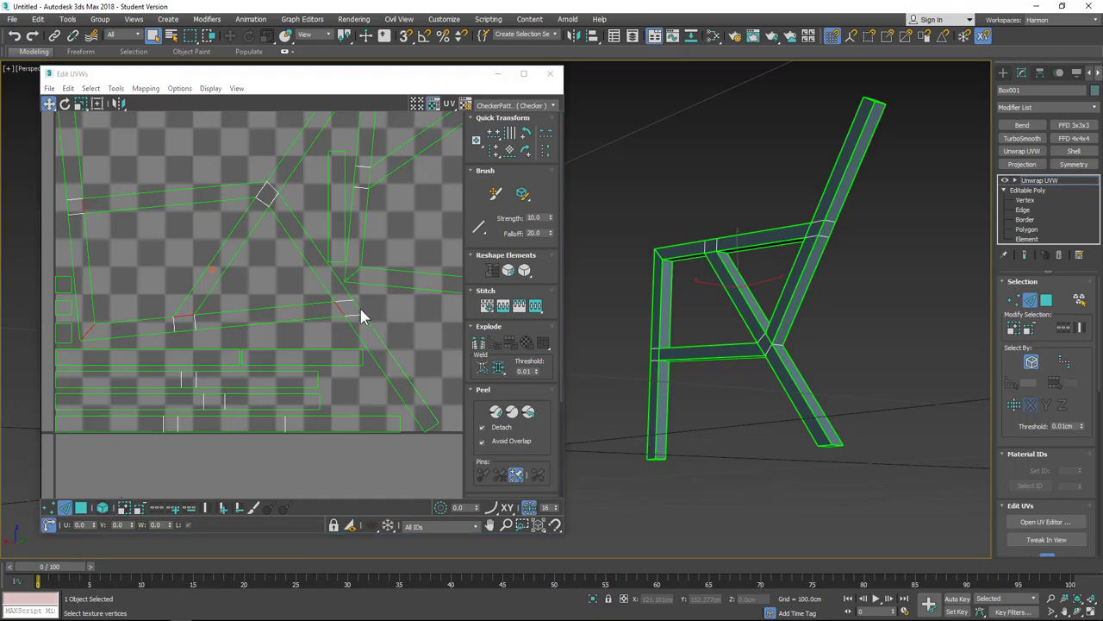
Break the selected UV vertices via the quad menu, then frame the whole layout over the checker tile
{"action": "right_click", "coordinate": [336, 305]}
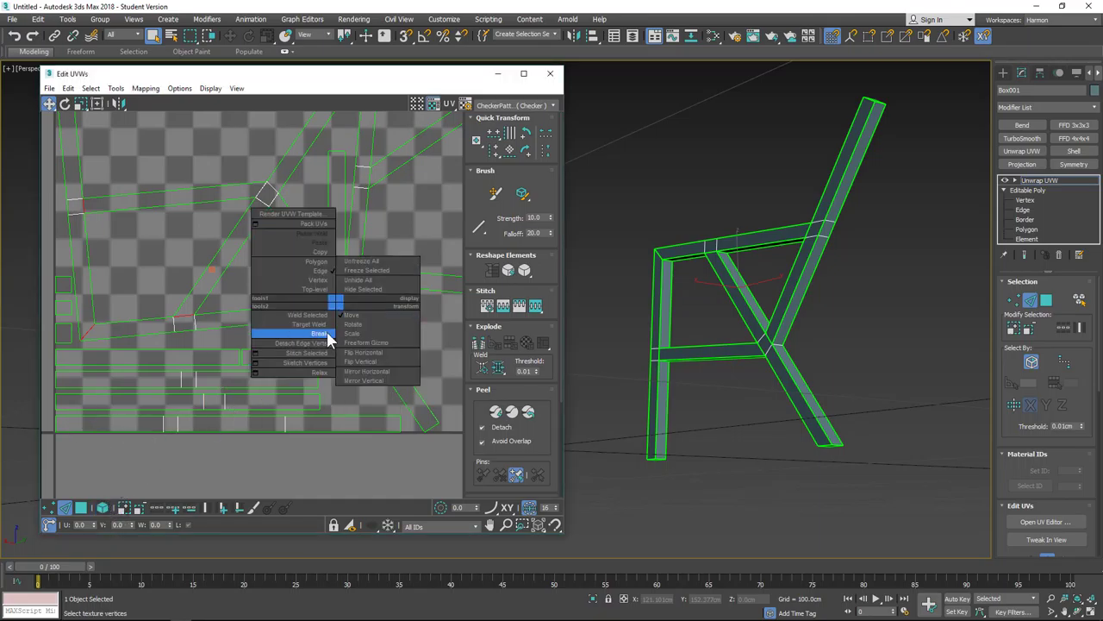
{"action": "left_click", "coordinate": [327, 334]}
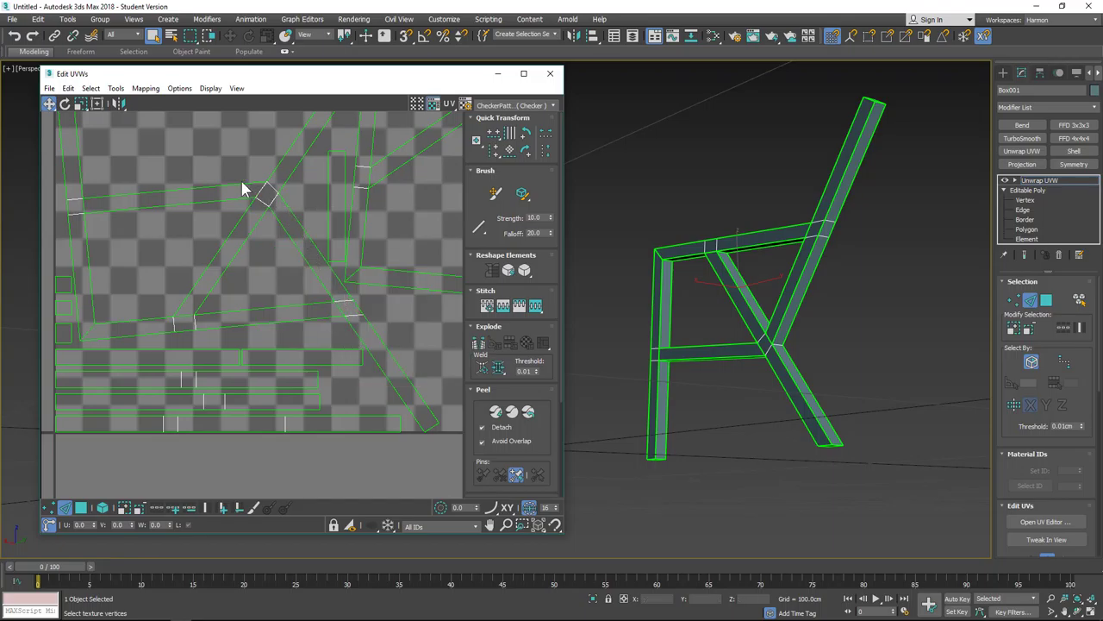
{"action": "scroll", "coordinate": [276, 209], "scroll_direction": "down", "scroll_amount": 5}
{"action": "middle_click_drag", "start_coordinate": [327, 175], "coordinate": [332, 319]}
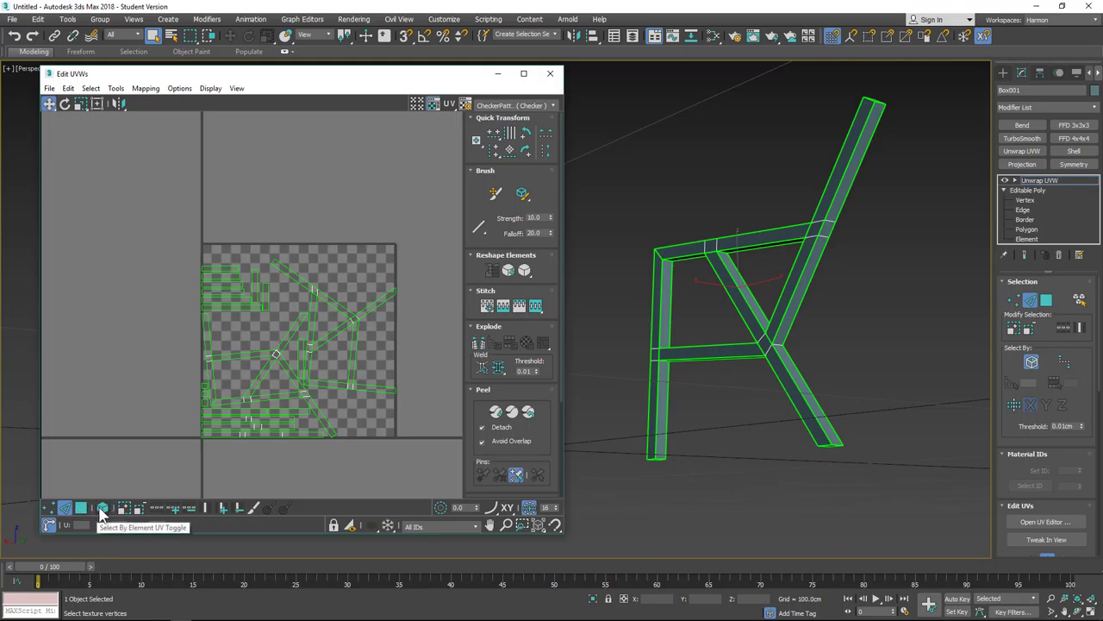
With Select By Element in polygon mode, move the leg and seat rail shells above the tile
{"action": "left_click", "coordinate": [103, 508]}
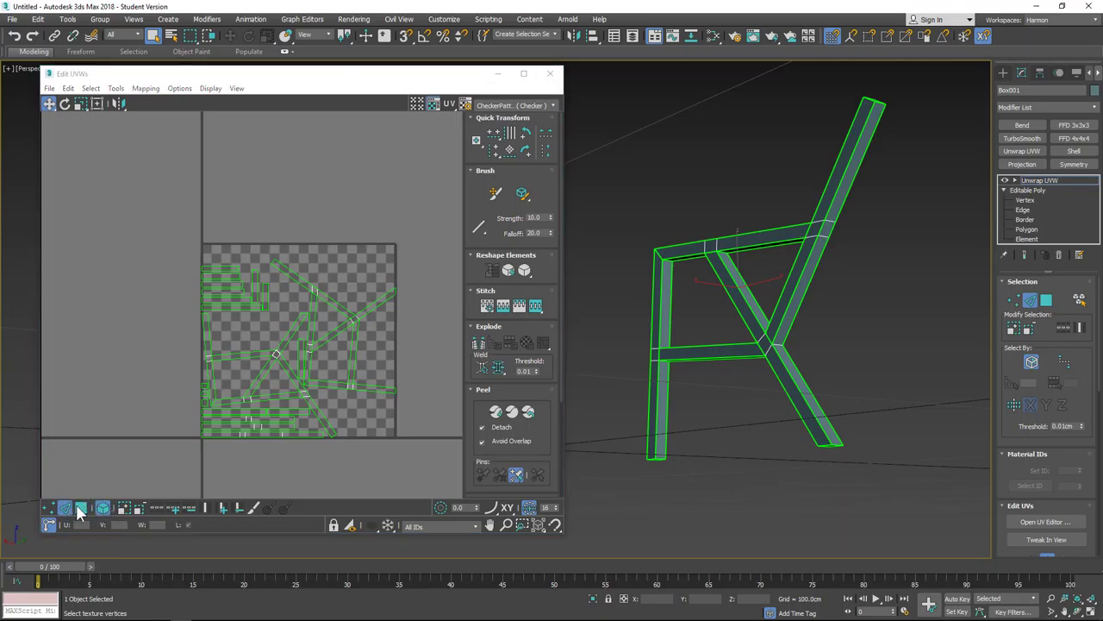
{"action": "left_click", "coordinate": [78, 506]}
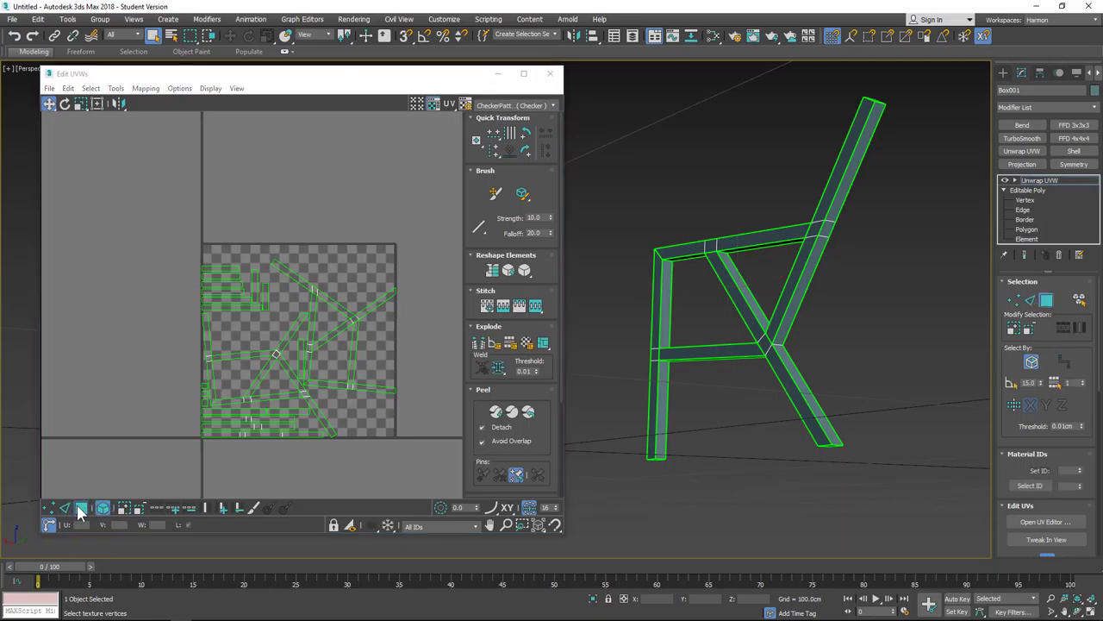
{"action": "left_click", "coordinate": [49, 104]}
{"action": "left_click", "coordinate": [342, 307]}
{"action": "left_click_drag", "start_coordinate": [342, 307], "coordinate": [207, 178]}
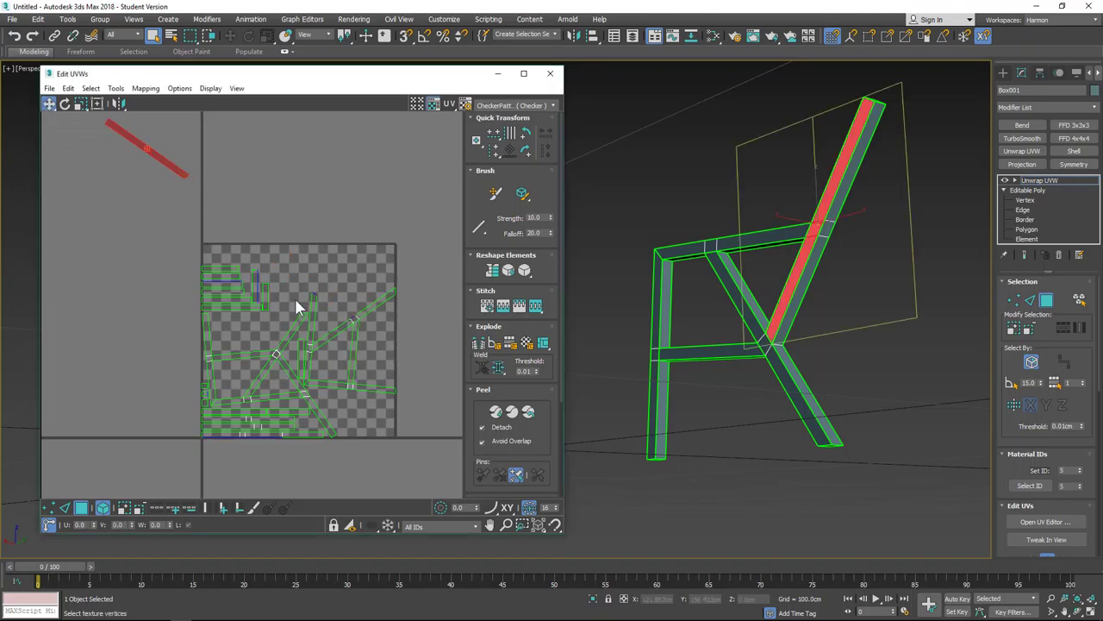
{"action": "left_click_drag", "start_coordinate": [312, 309], "coordinate": [208, 103]}
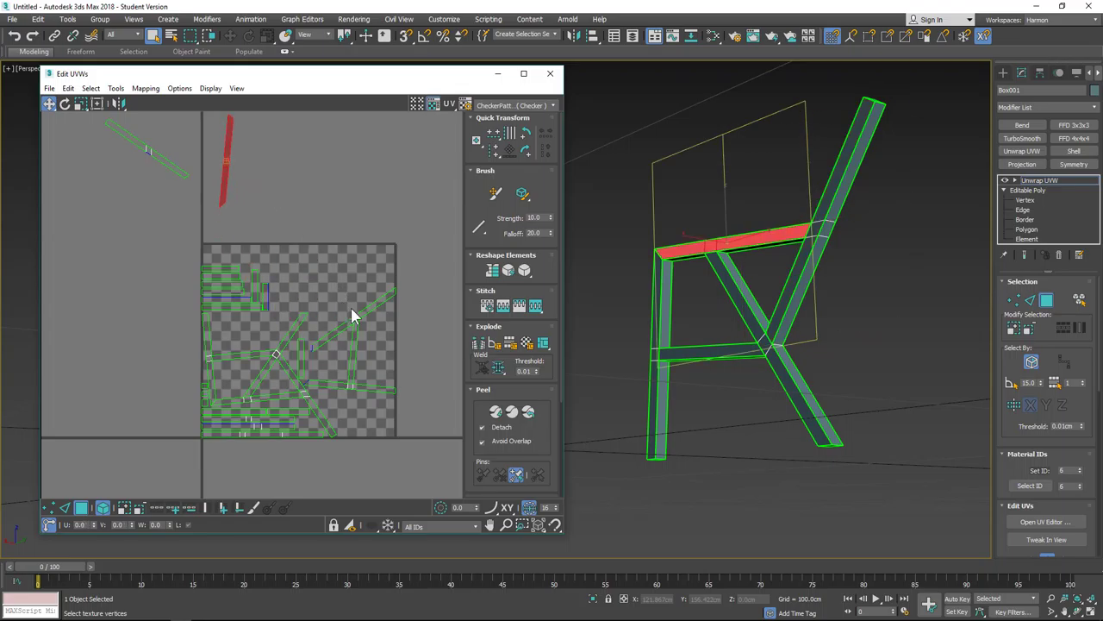
Move the diagonal leg, vertical rail and horizontal bar shells out of the tile as well
{"action": "left_click", "coordinate": [367, 307]}
{"action": "left_click", "coordinate": [377, 339]}
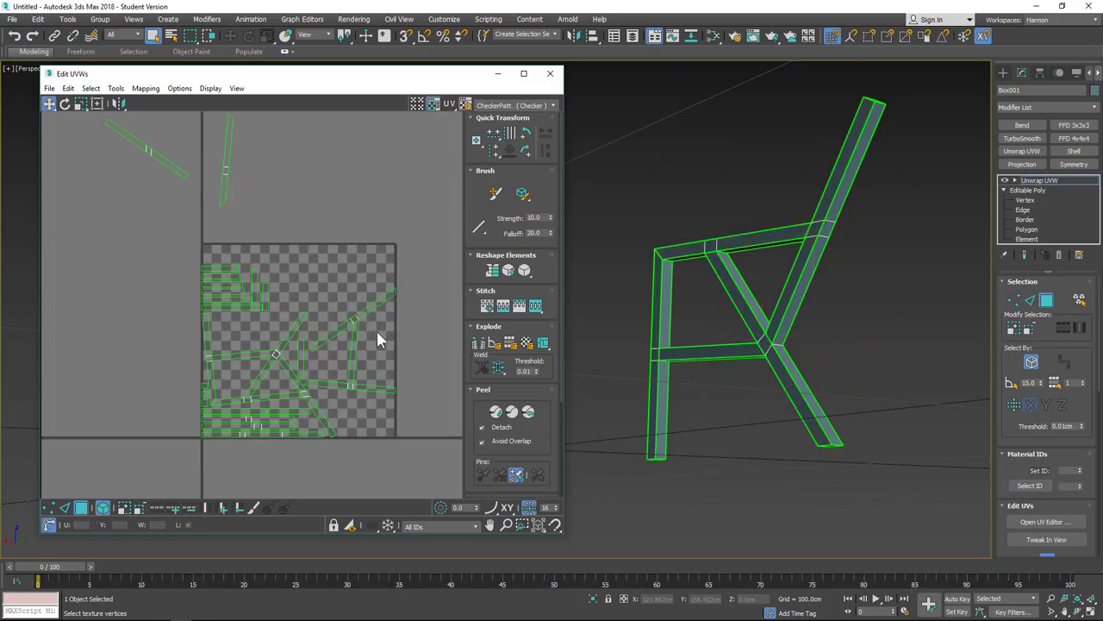
{"action": "left_click_drag", "start_coordinate": [369, 307], "coordinate": [304, 142]}
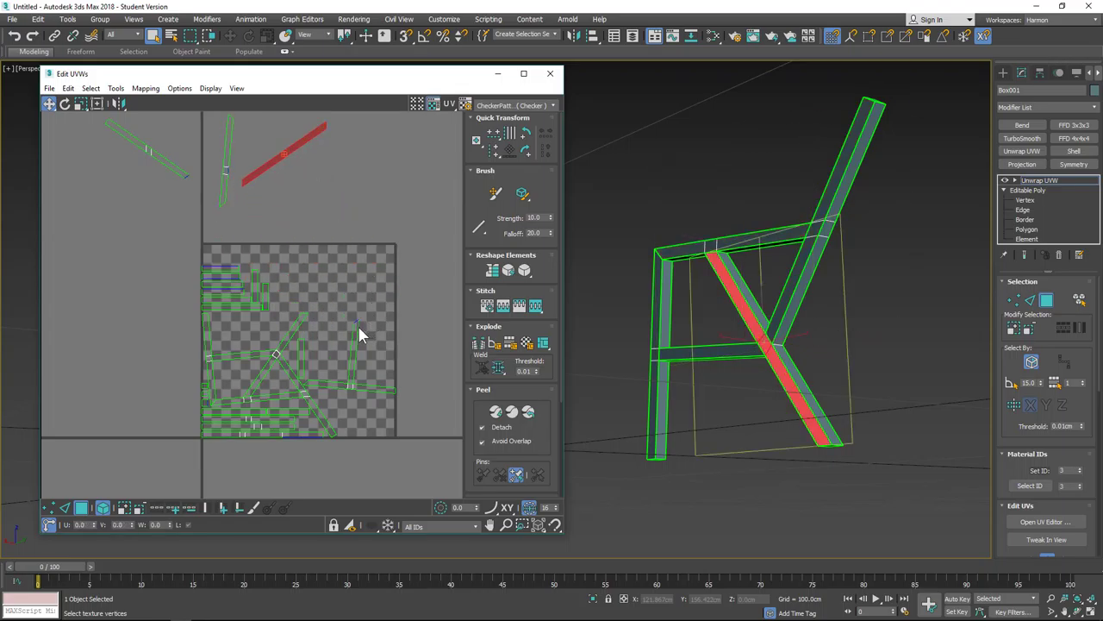
{"action": "left_click_drag", "start_coordinate": [357, 328], "coordinate": [350, 115]}
{"action": "left_click", "coordinate": [349, 387]}
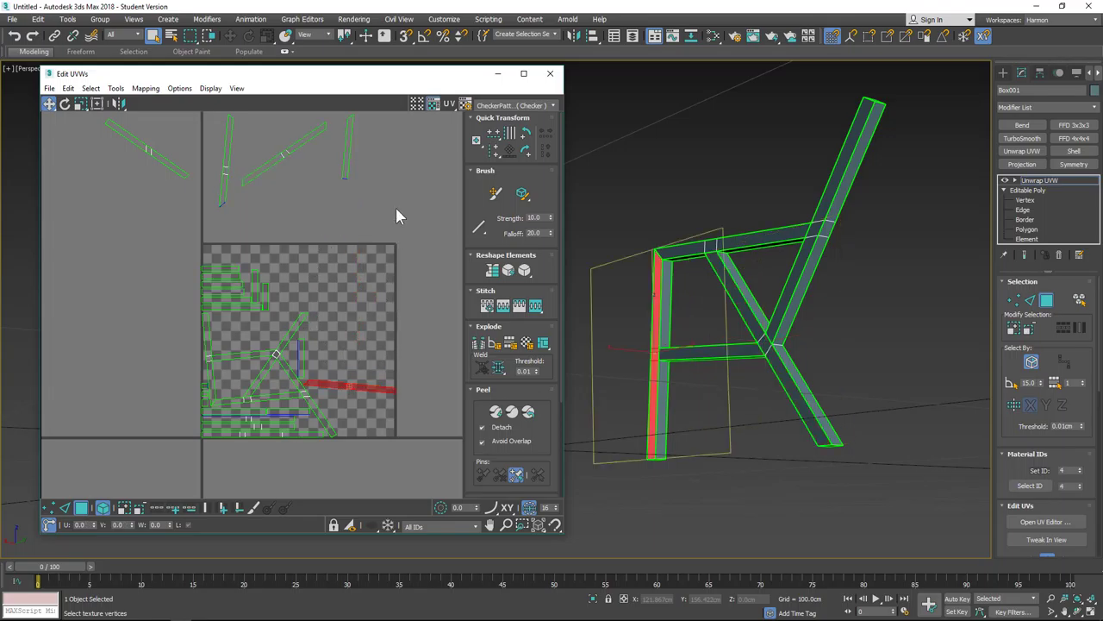
{"action": "left_click_drag", "start_coordinate": [364, 390], "coordinate": [386, 205]}
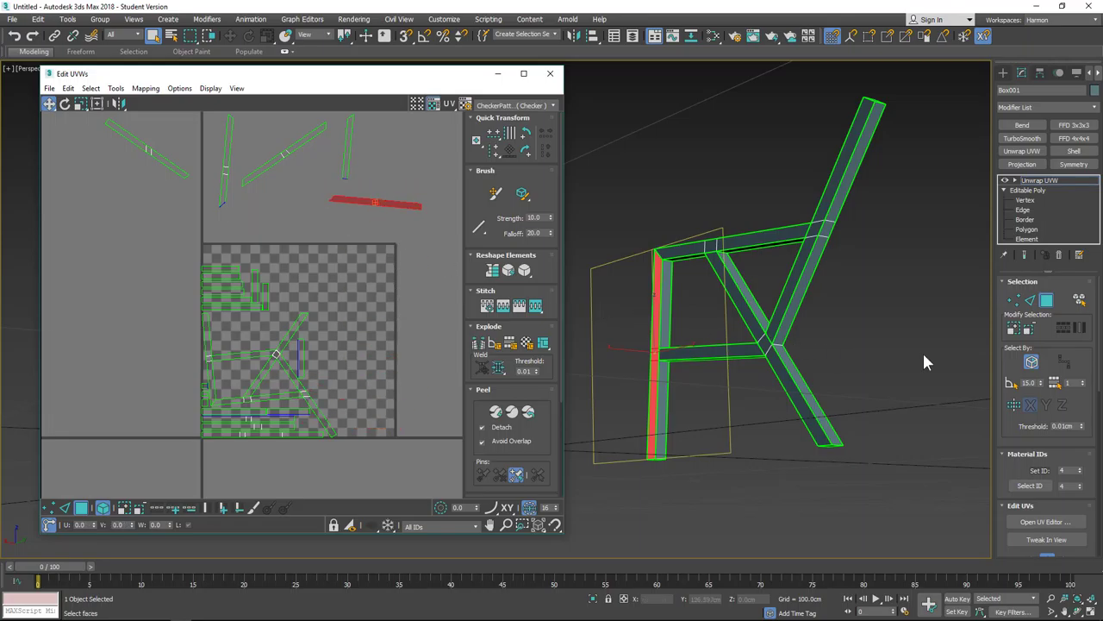
In Edge mode, select the edge where the chair legs cross and Break the UVs there
{"action": "left_click", "coordinate": [1031, 300]}
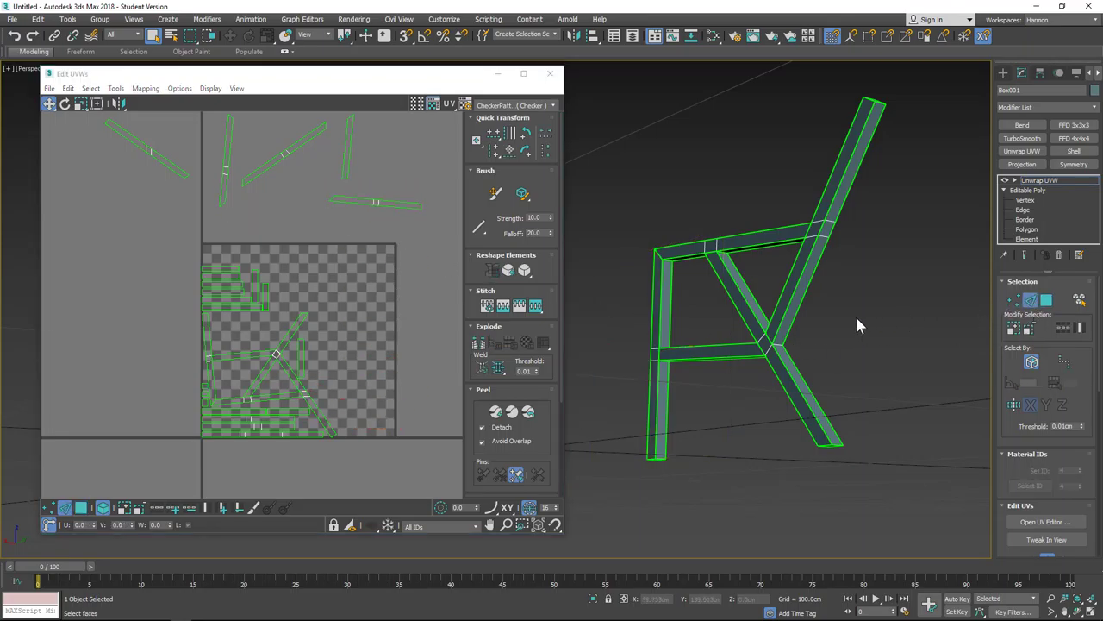
{"action": "middle_click_drag", "start_coordinate": [854, 319], "coordinate": [793, 357], "text": "alt"}
{"action": "scroll", "coordinate": [776, 349], "scroll_direction": "up", "scroll_amount": 4}
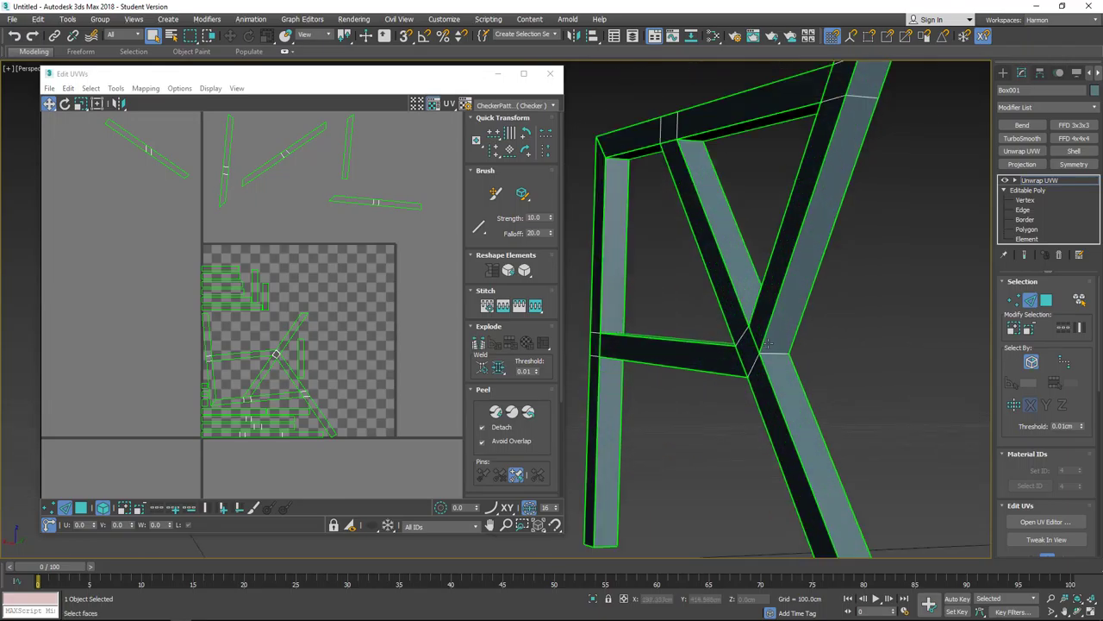
{"action": "scroll", "coordinate": [768, 343], "scroll_direction": "up", "scroll_amount": 2}
{"action": "left_click", "coordinate": [786, 358]}
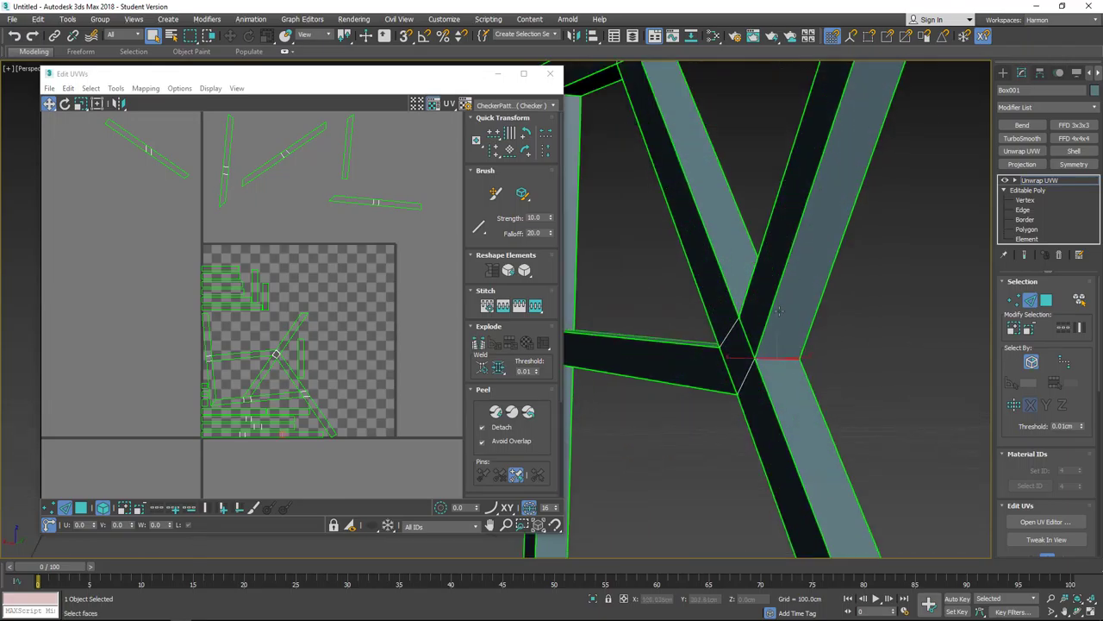
{"action": "mouse_move", "coordinate": [779, 311]}
{"action": "middle_mouse_down", "text": "alt"}
{"action": "mouse_move", "coordinate": [677, 313]}
{"action": "mouse_move", "coordinate": [722, 357]}
{"action": "mouse_move", "coordinate": [759, 318]}
{"action": "middle_mouse_up", "text": "alt"}
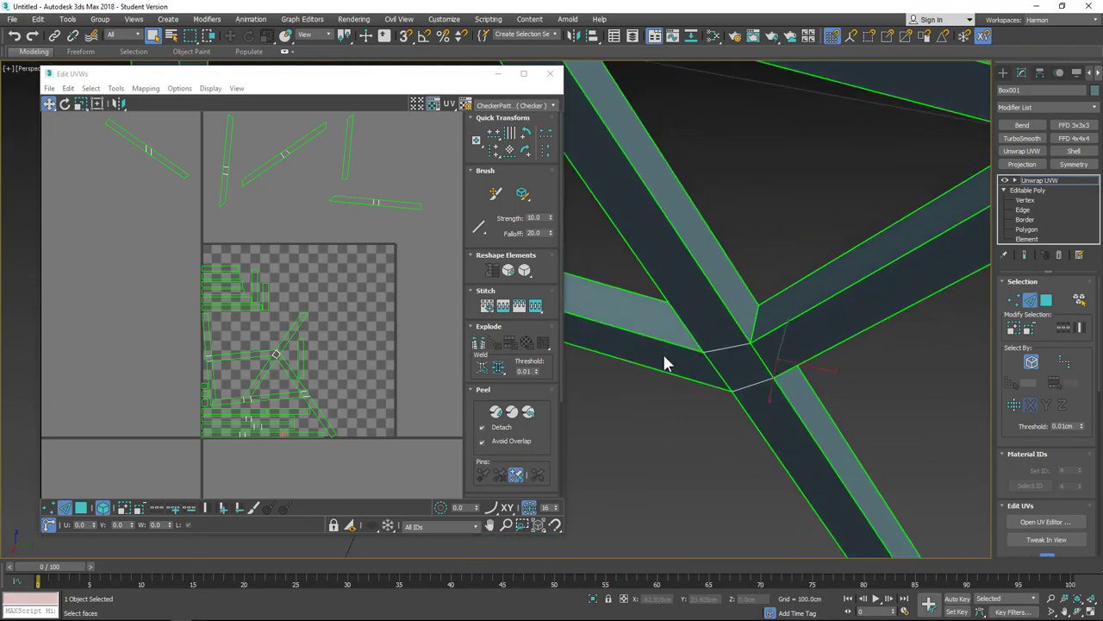
{"action": "middle_click_drag", "start_coordinate": [658, 363], "coordinate": [728, 329], "text": "alt"}
{"action": "scroll", "coordinate": [285, 435], "scroll_direction": "up", "scroll_amount": 5}
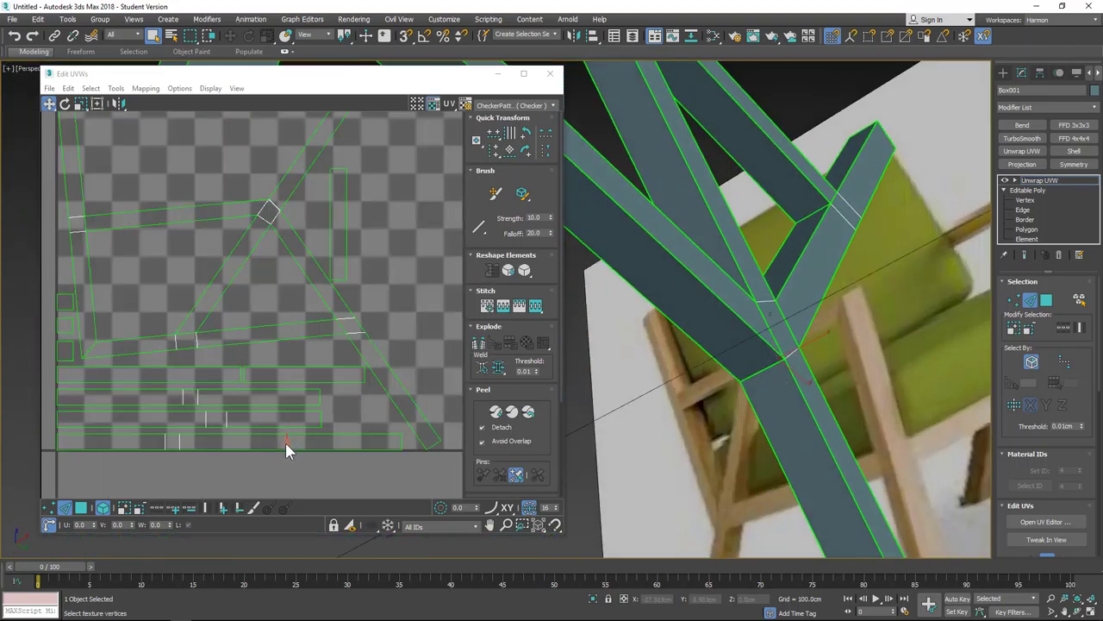
{"action": "scroll", "coordinate": [284, 450], "scroll_direction": "up", "scroll_amount": 5}
{"action": "right_click", "coordinate": [288, 440]}
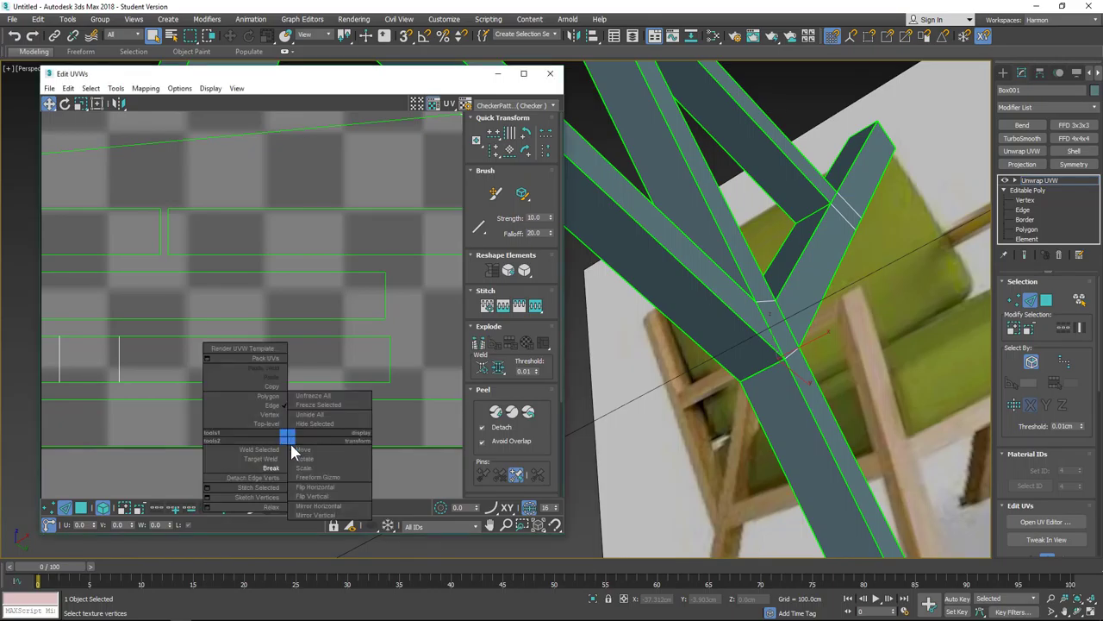
{"action": "left_click", "coordinate": [282, 469]}
{"action": "scroll", "coordinate": [295, 418], "scroll_direction": "down", "scroll_amount": 8}
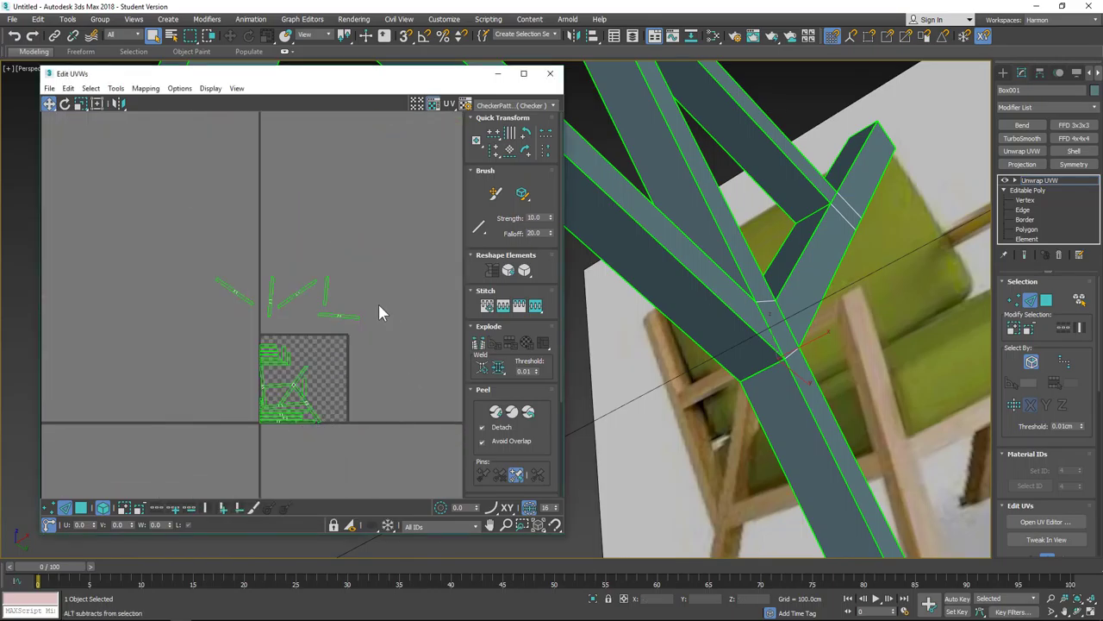
With the Rotate tool, stand the diagonal shell and the next tilted shell upright
{"action": "middle_click_drag", "start_coordinate": [377, 302], "coordinate": [365, 256]}
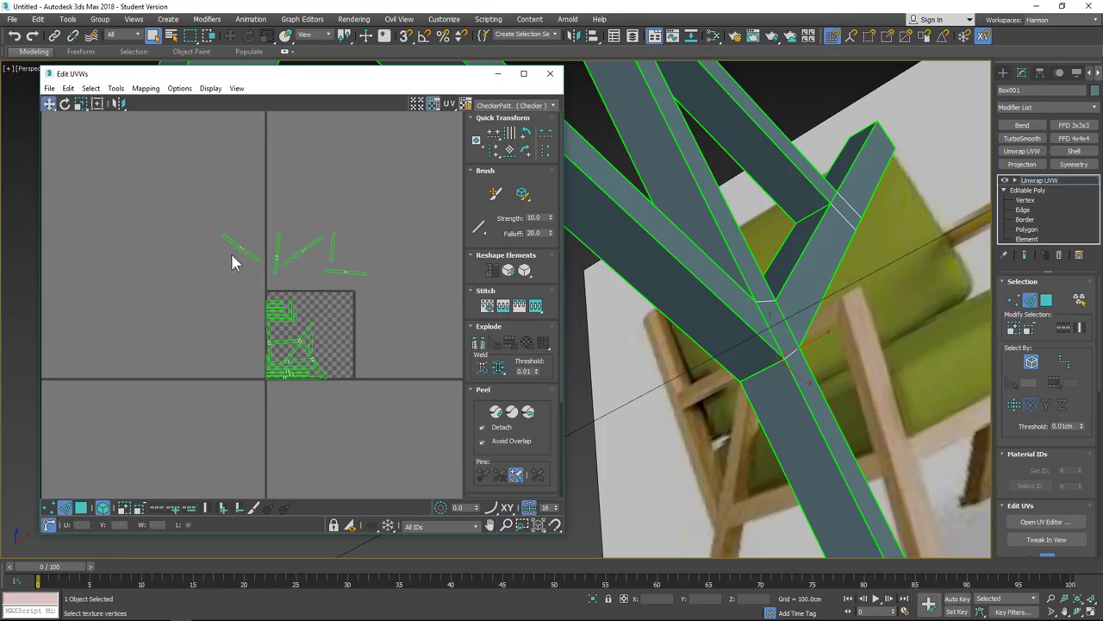
{"action": "left_click", "coordinate": [65, 104]}
{"action": "scroll", "coordinate": [215, 241], "scroll_direction": "up", "scroll_amount": 5}
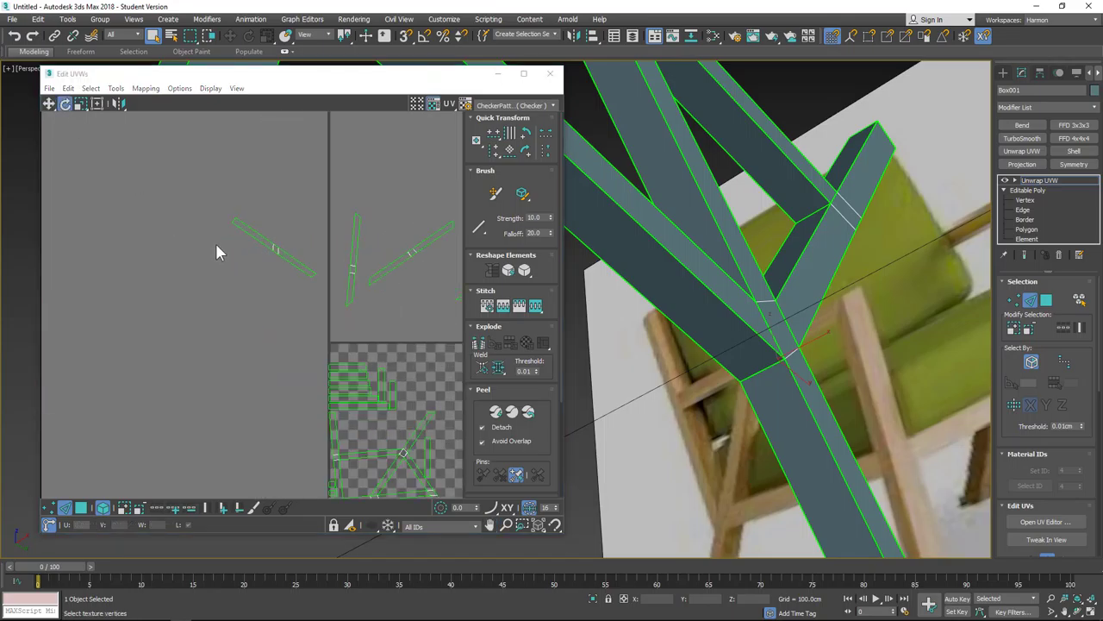
{"action": "left_click", "coordinate": [319, 251]}
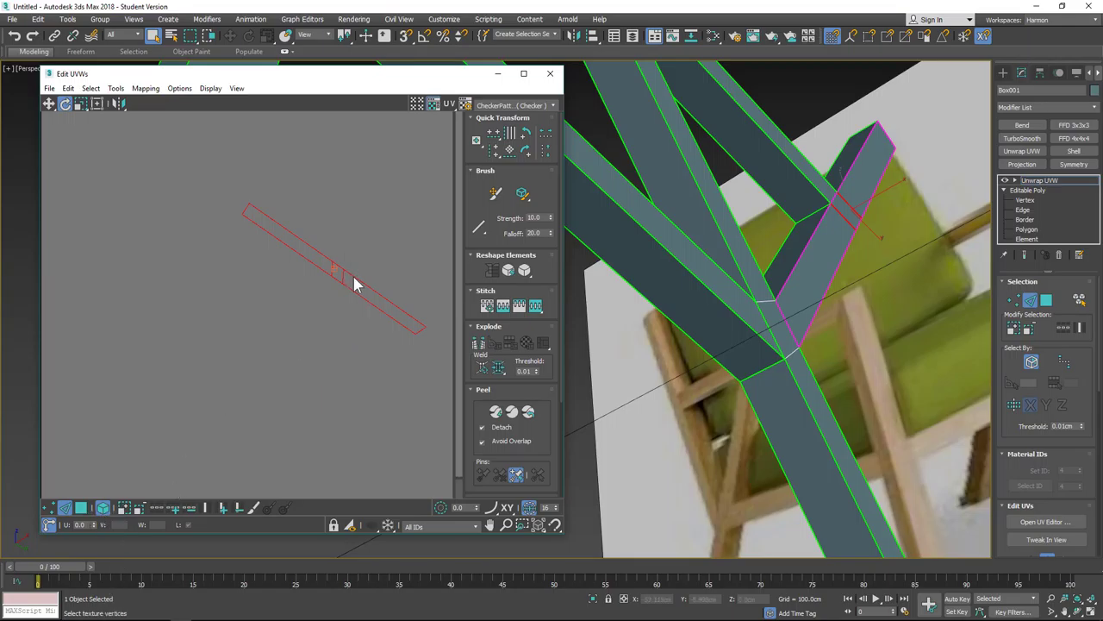
{"action": "left_click_drag", "start_coordinate": [352, 277], "coordinate": [346, 317]}
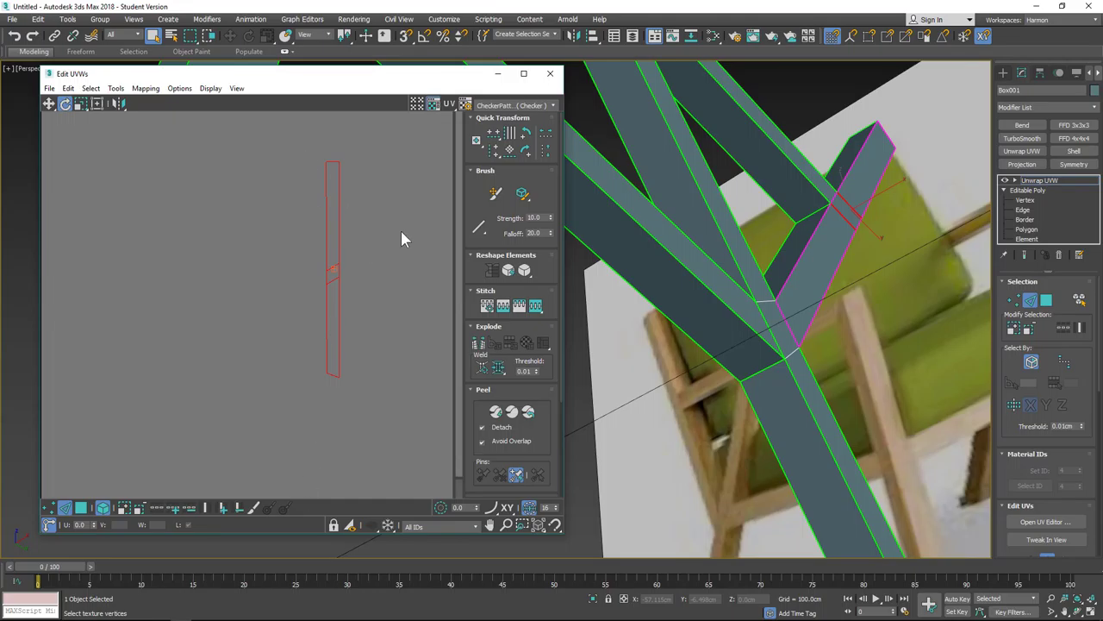
{"action": "middle_click_drag", "start_coordinate": [400, 227], "coordinate": [210, 241]}
{"action": "left_click", "coordinate": [319, 248]}
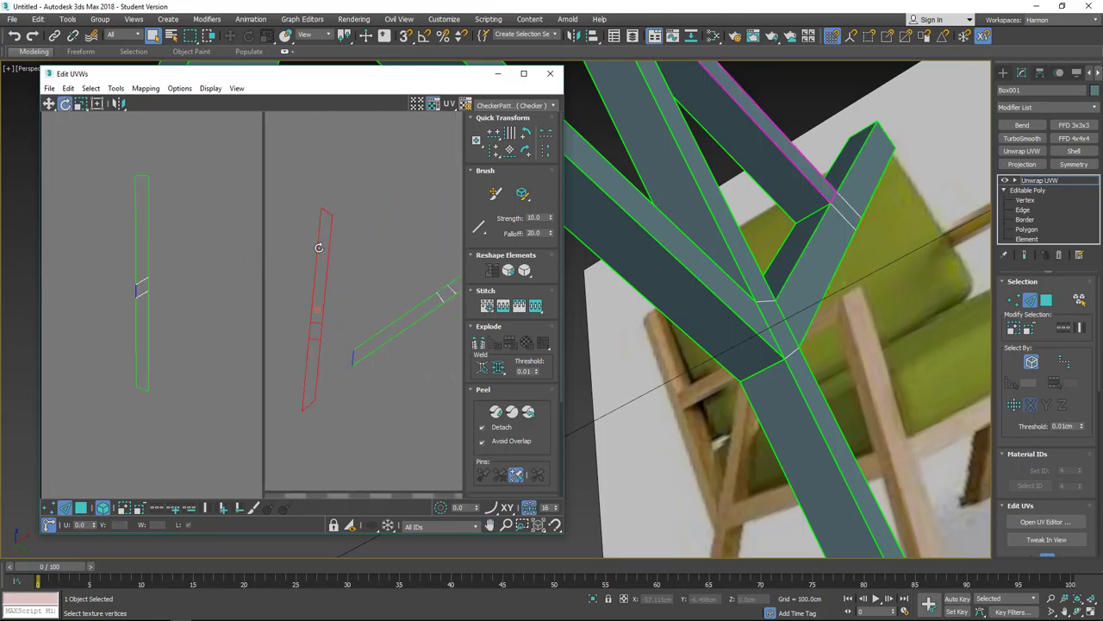
{"action": "left_click_drag", "start_coordinate": [318, 247], "coordinate": [313, 247]}
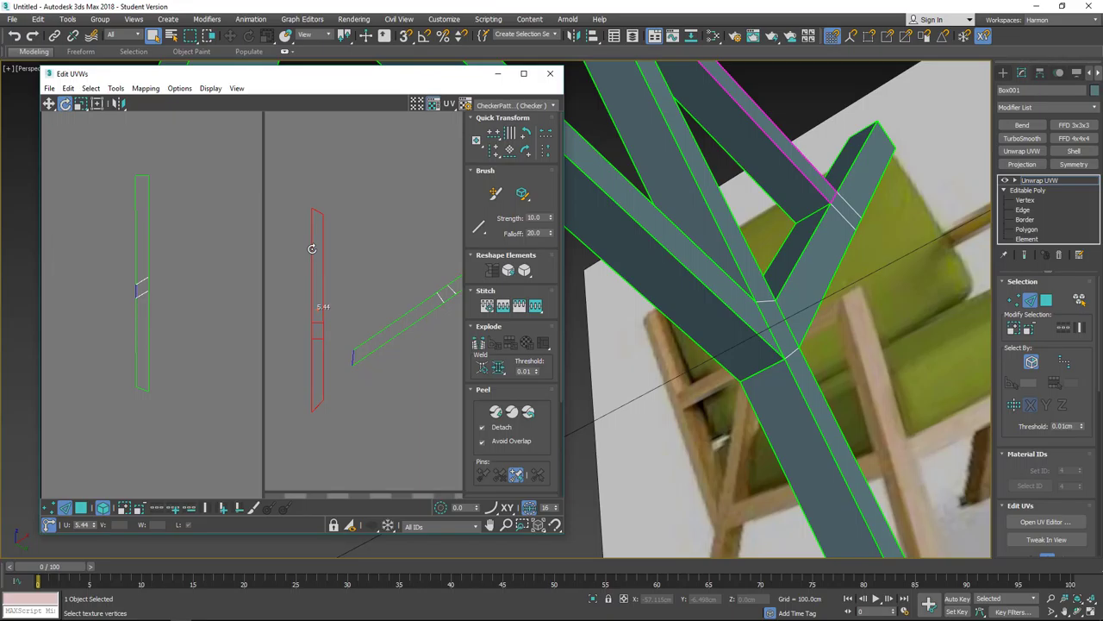
Rotate the remaining tilted shells and the horizontal shell to vertical
{"action": "left_click", "coordinate": [404, 316]}
{"action": "middle_click_drag", "start_coordinate": [405, 316], "coordinate": [283, 278]}
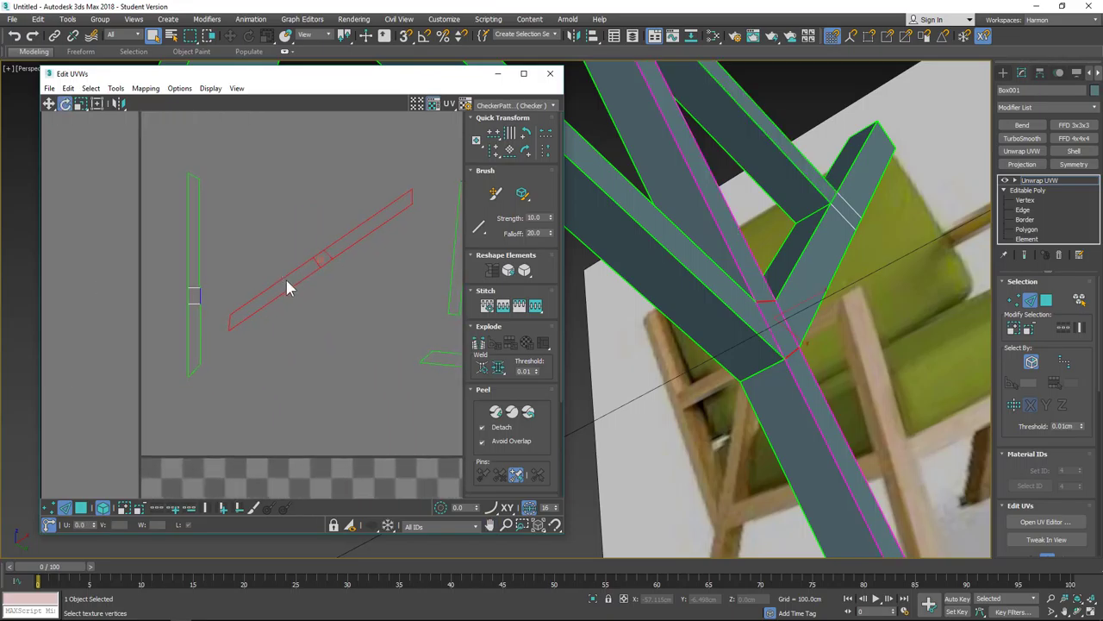
{"action": "left_click_drag", "start_coordinate": [285, 279], "coordinate": [316, 303]}
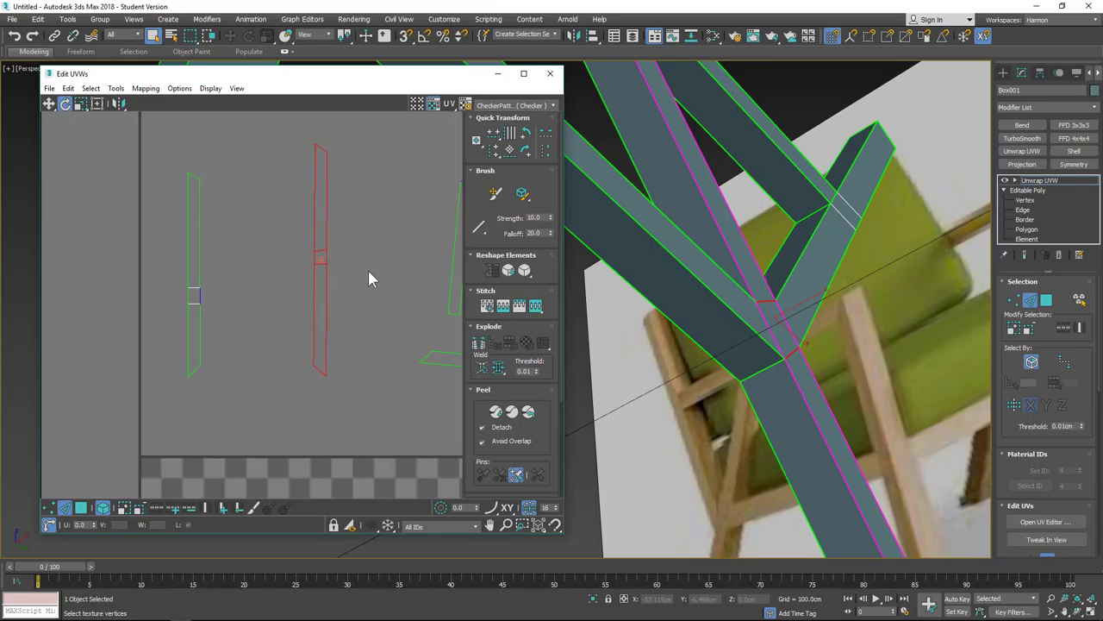
{"action": "scroll", "coordinate": [368, 279], "scroll_direction": "up", "scroll_amount": 1}
{"action": "left_click", "coordinate": [297, 284]}
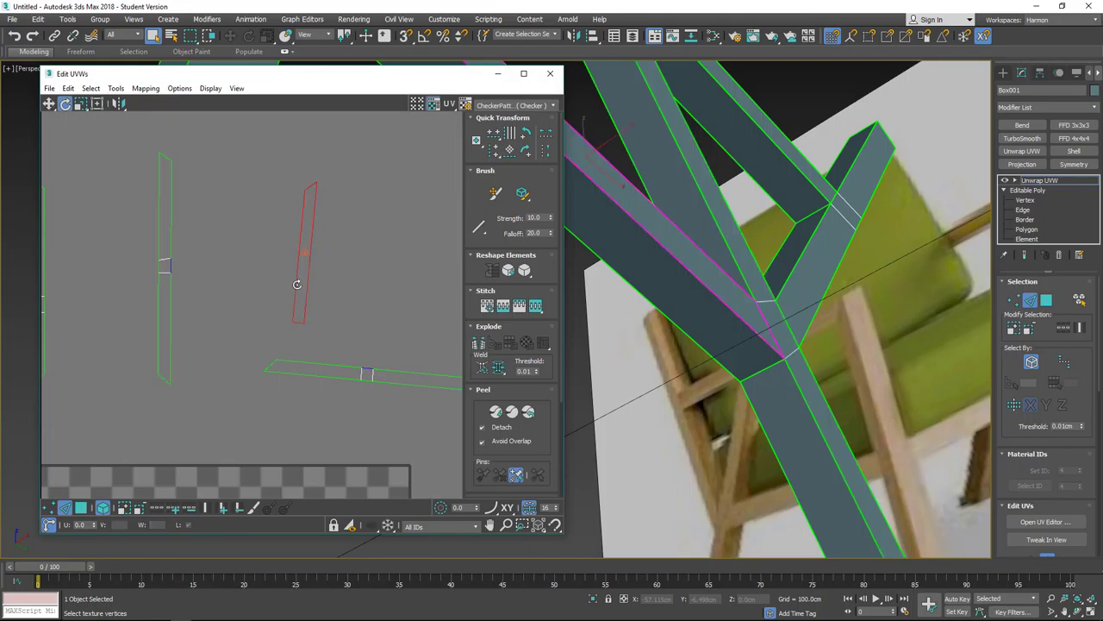
{"action": "left_click_drag", "start_coordinate": [297, 284], "coordinate": [299, 284]}
{"action": "left_click", "coordinate": [336, 373]}
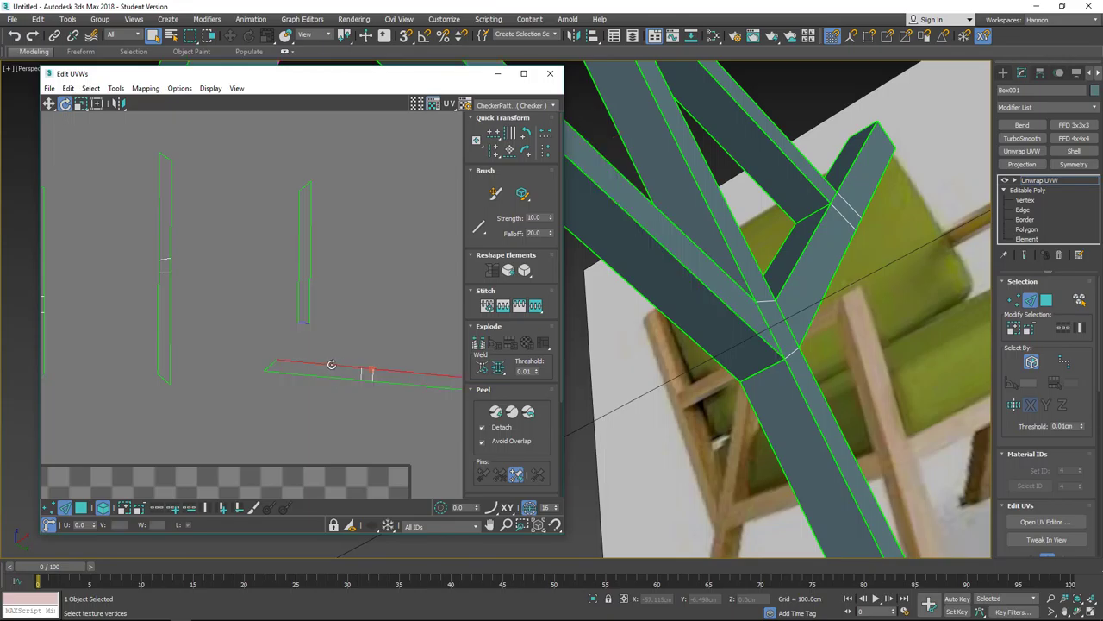
{"action": "left_click_drag", "start_coordinate": [336, 382], "coordinate": [373, 425]}
Move the newly upright shell beside the other strut shells
{"action": "left_click", "coordinate": [49, 105]}
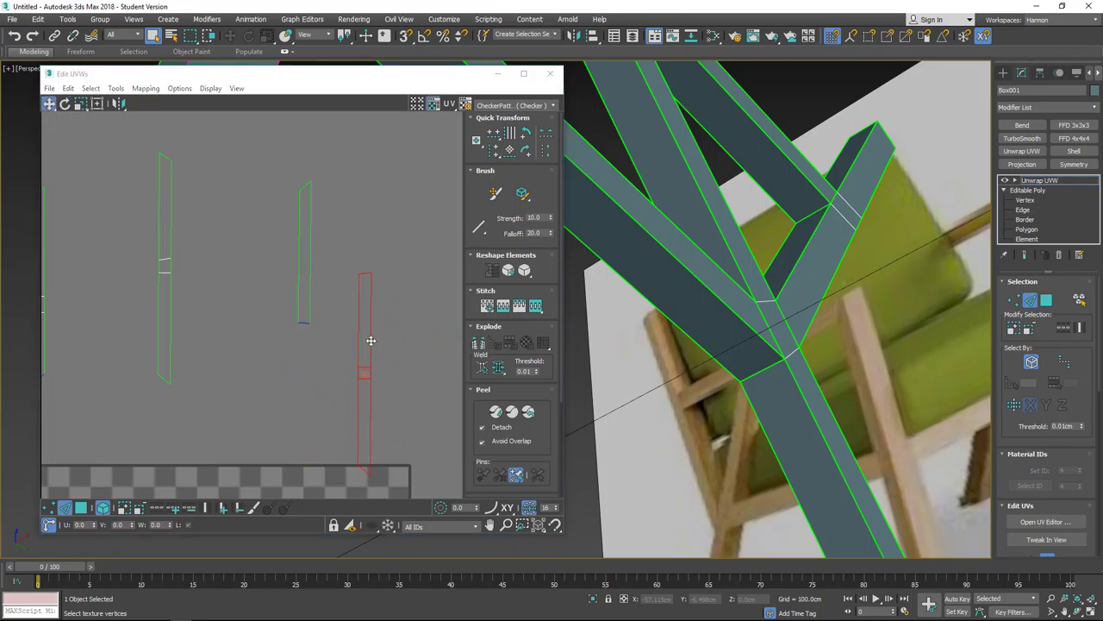
{"action": "left_click_drag", "start_coordinate": [371, 340], "coordinate": [426, 236]}
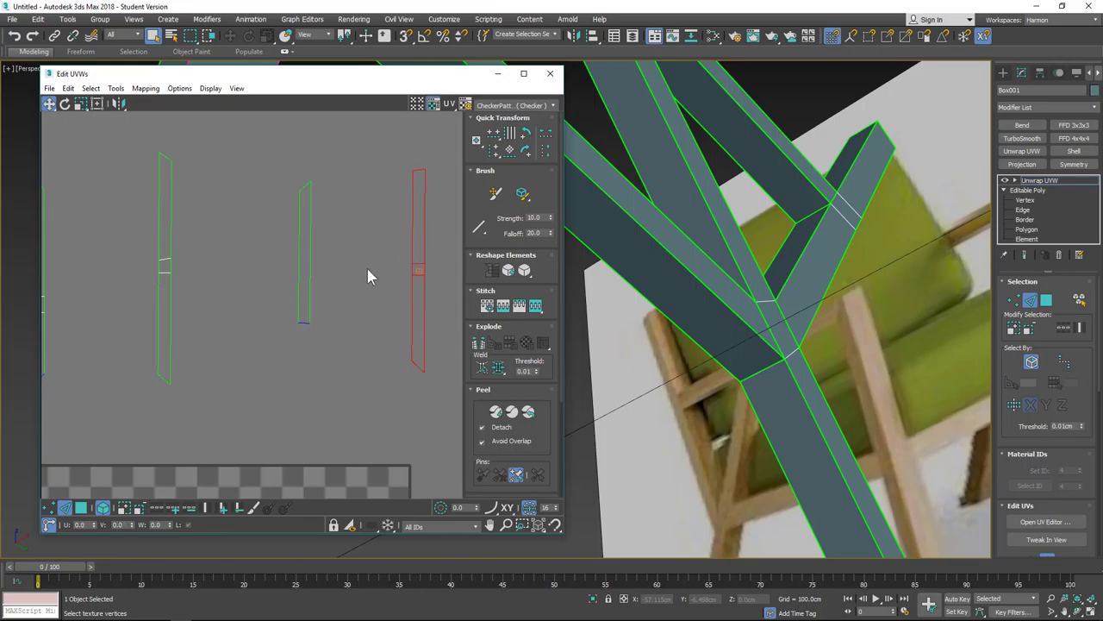
{"action": "scroll", "coordinate": [366, 276], "scroll_direction": "down", "scroll_amount": 3}
Select the diagonal bar's faces, then clear the selection and frame the vertical beam shells
{"action": "middle_click_drag", "start_coordinate": [319, 342], "coordinate": [349, 261]}
{"action": "middle_click_drag", "start_coordinate": [726, 342], "coordinate": [772, 418], "text": "alt"}
{"action": "left_click", "coordinate": [778, 426]}
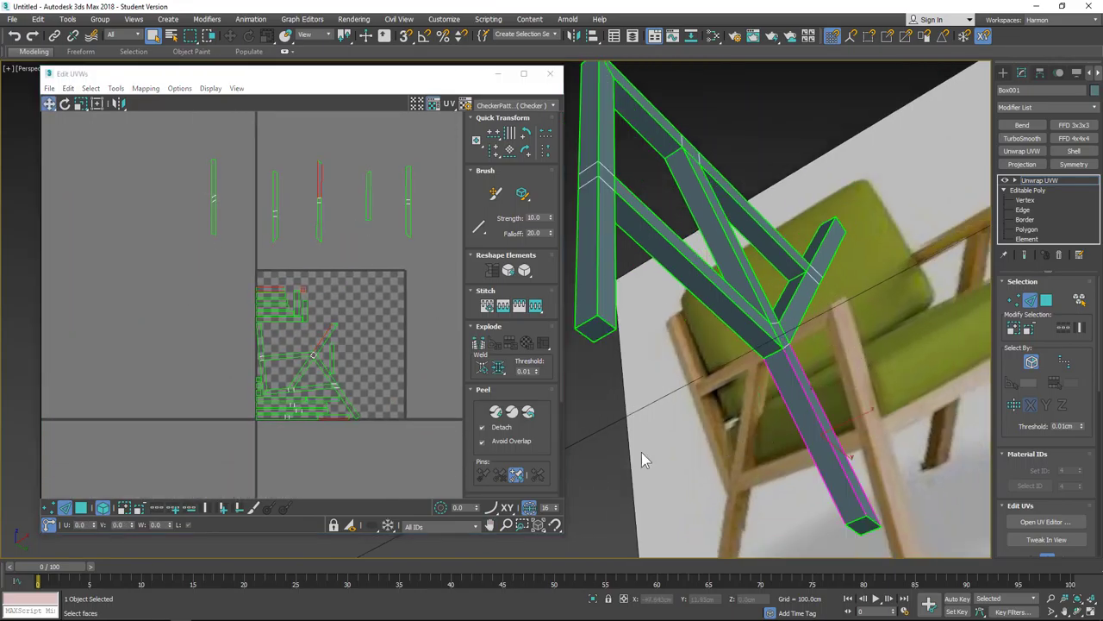
{"action": "scroll", "coordinate": [316, 433], "scroll_direction": "up", "scroll_amount": 3}
{"action": "left_click", "coordinate": [360, 387]}
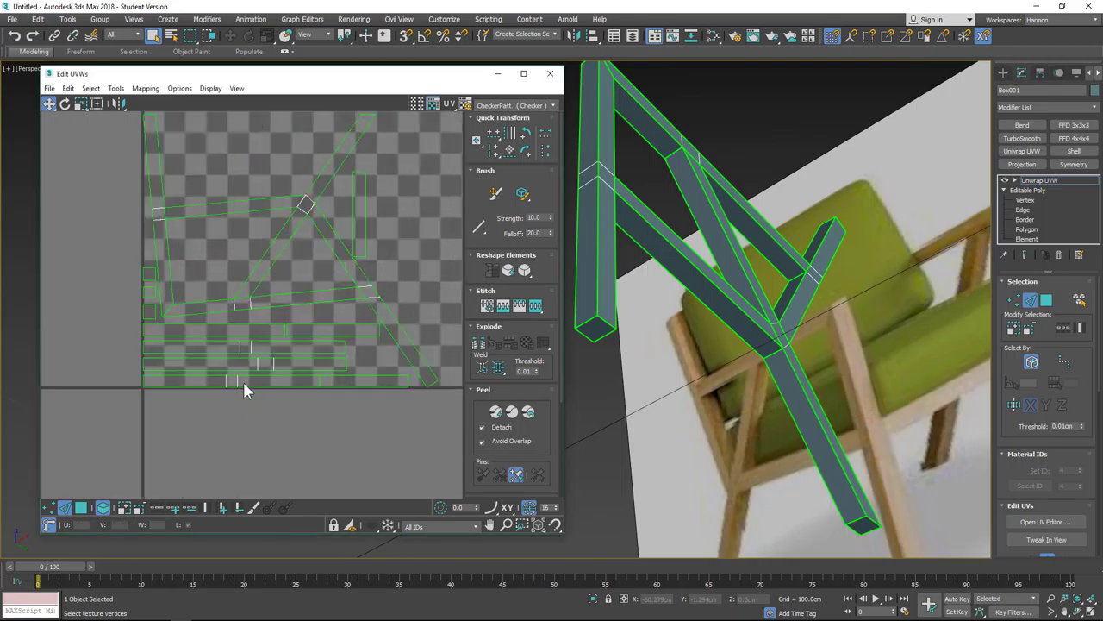
{"action": "scroll", "coordinate": [275, 306], "scroll_direction": "down", "scroll_amount": 5}
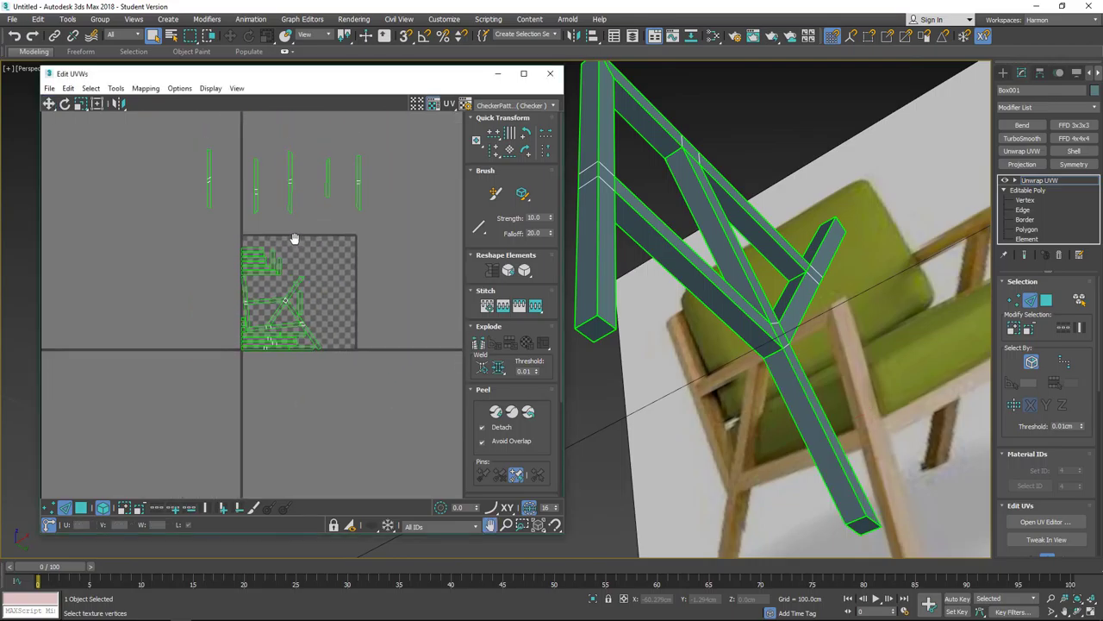
{"action": "middle_click_drag", "start_coordinate": [293, 261], "coordinate": [302, 264]}
{"action": "scroll", "coordinate": [301, 260], "scroll_direction": "up", "scroll_amount": 3}
{"action": "middle_click_drag", "start_coordinate": [208, 243], "coordinate": [343, 275]}
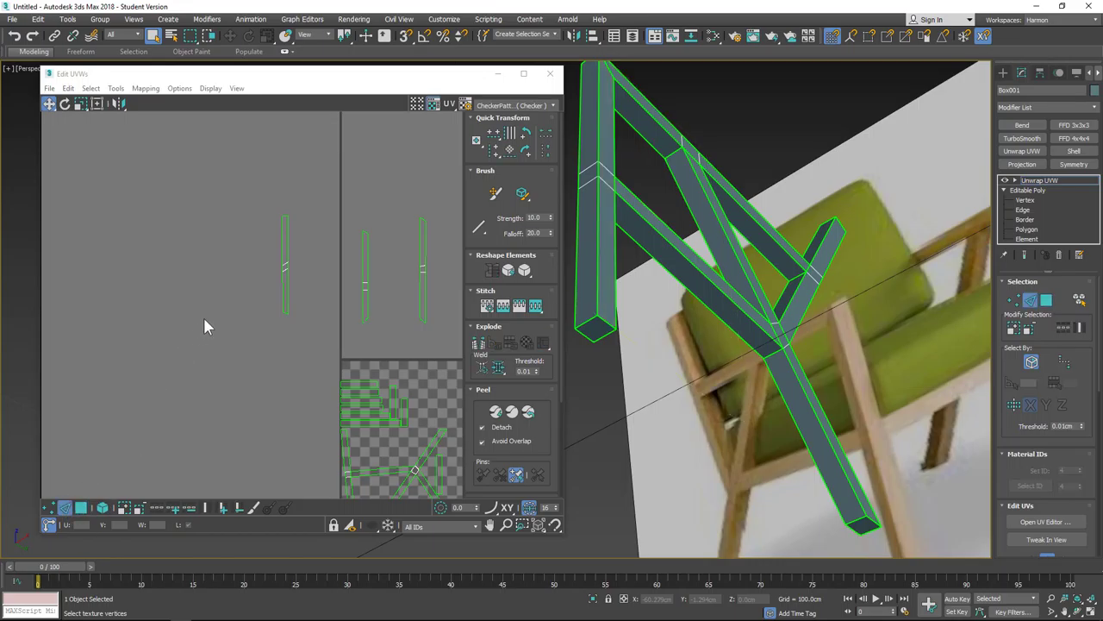
{"action": "middle_click_drag", "start_coordinate": [203, 315], "coordinate": [245, 302]}
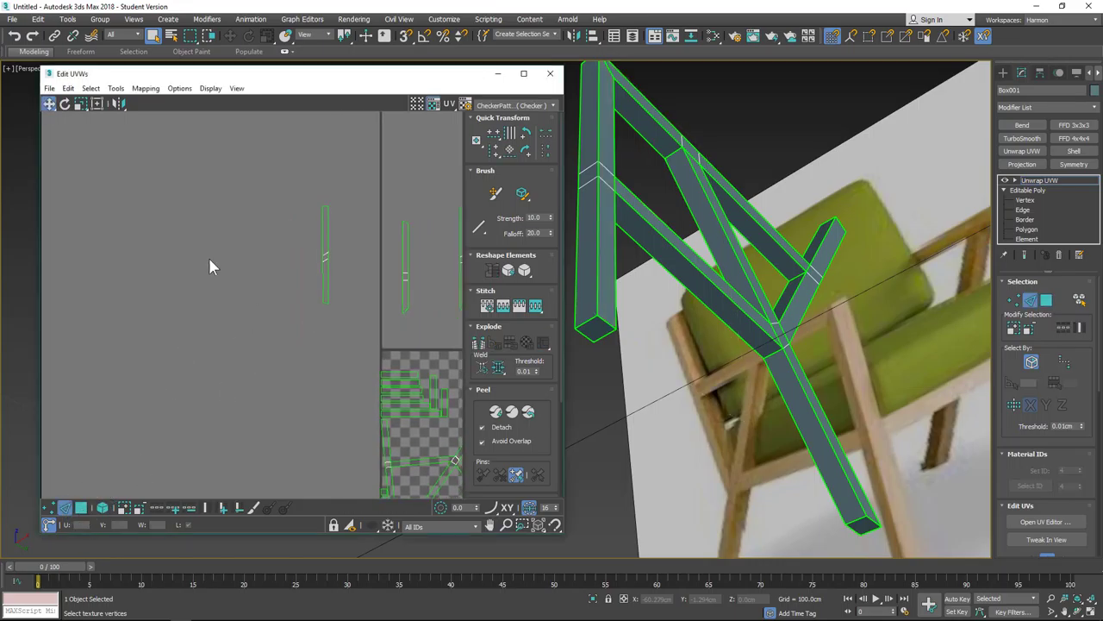
In Edge mode, pick the long right seam edge of the vertical beam's UV strip
{"action": "left_click", "coordinate": [81, 507]}
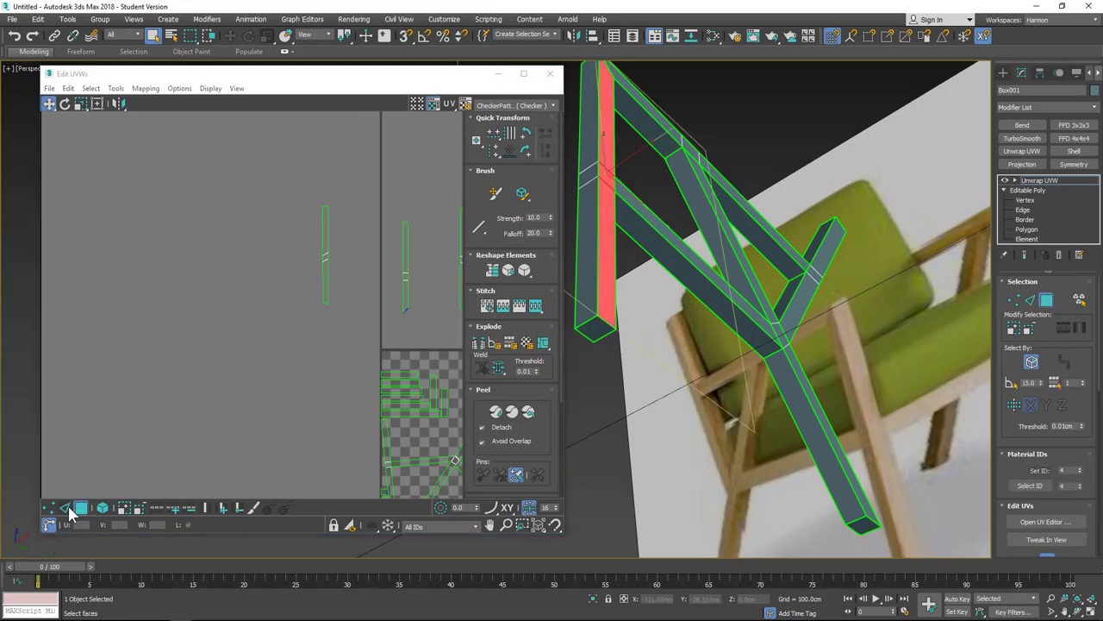
{"action": "left_click", "coordinate": [66, 506]}
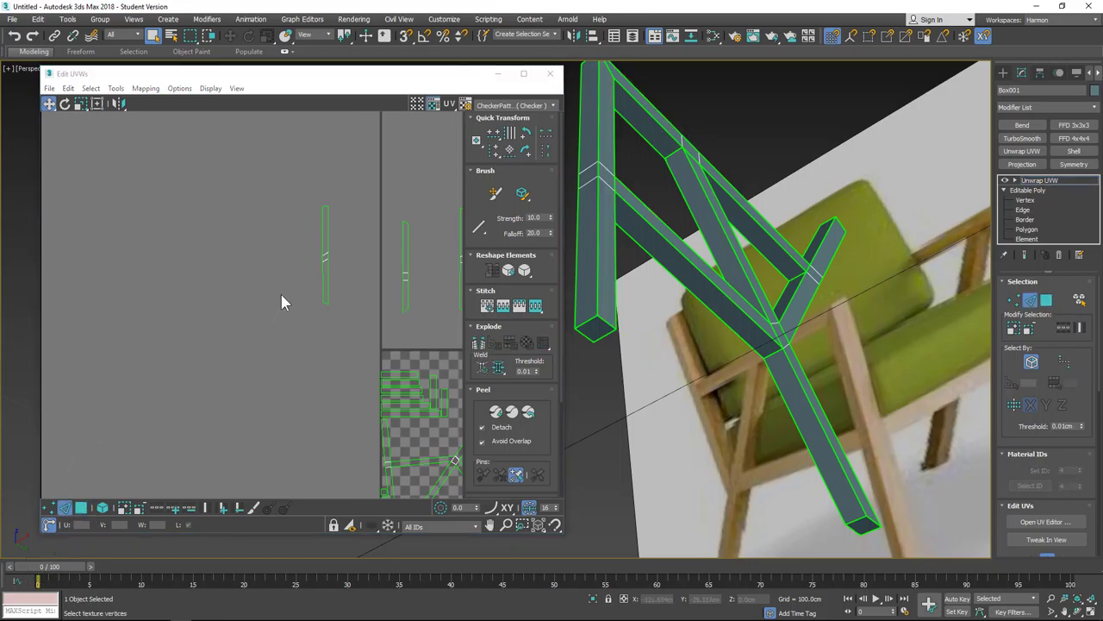
{"action": "scroll", "coordinate": [330, 291], "scroll_direction": "up", "scroll_amount": 3}
{"action": "left_click", "coordinate": [325, 278]}
{"action": "middle_click_drag", "start_coordinate": [374, 326], "coordinate": [348, 336]}
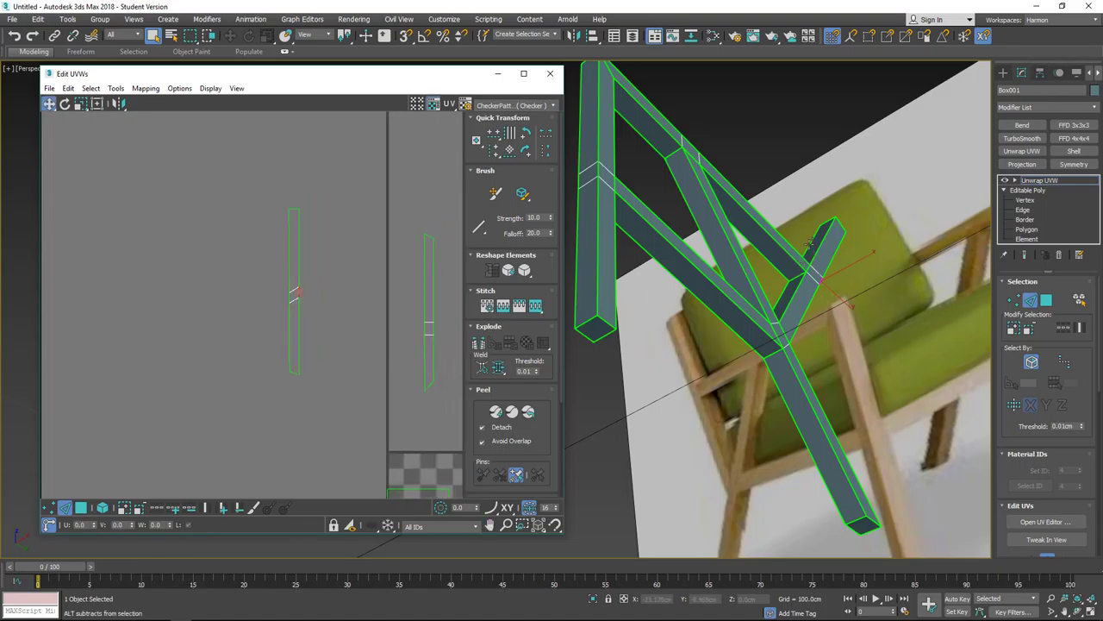
{"action": "key", "text": "z"}
{"action": "mouse_move", "coordinate": [762, 294]}
{"action": "middle_mouse_down", "text": "alt"}
{"action": "mouse_move", "coordinate": [733, 310]}
{"action": "mouse_move", "coordinate": [780, 297]}
{"action": "middle_mouse_up", "text": "alt"}
{"action": "scroll", "coordinate": [325, 263], "scroll_direction": "up", "scroll_amount": 2}
{"action": "scroll", "coordinate": [325, 263], "scroll_direction": "up", "scroll_amount": 1}
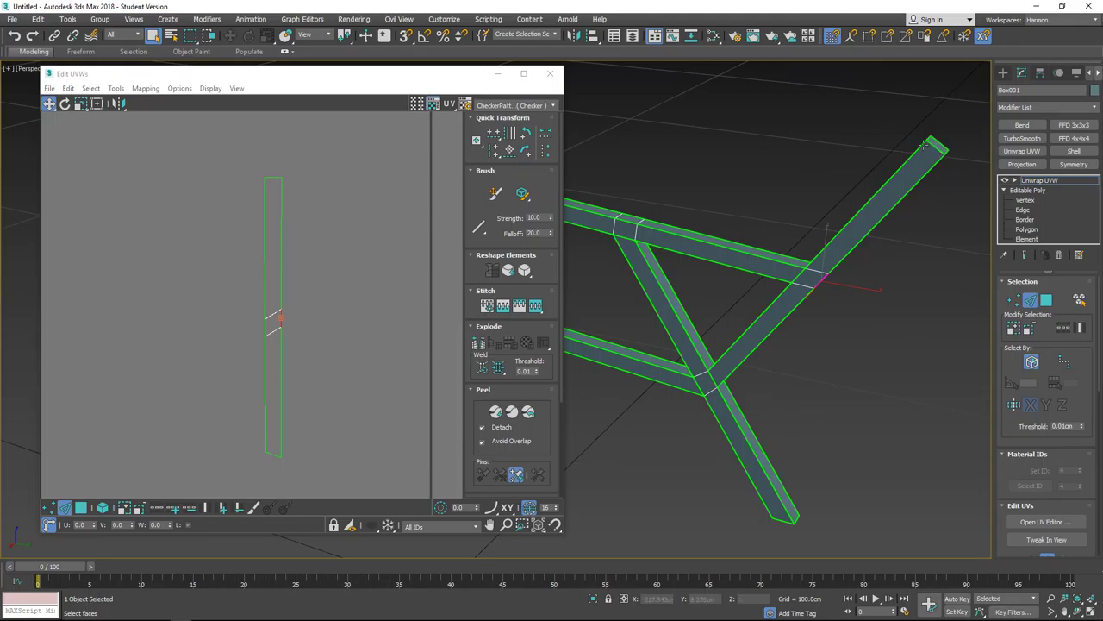
{"action": "left_click", "coordinate": [776, 299]}
{"action": "left_click", "coordinate": [282, 199]}
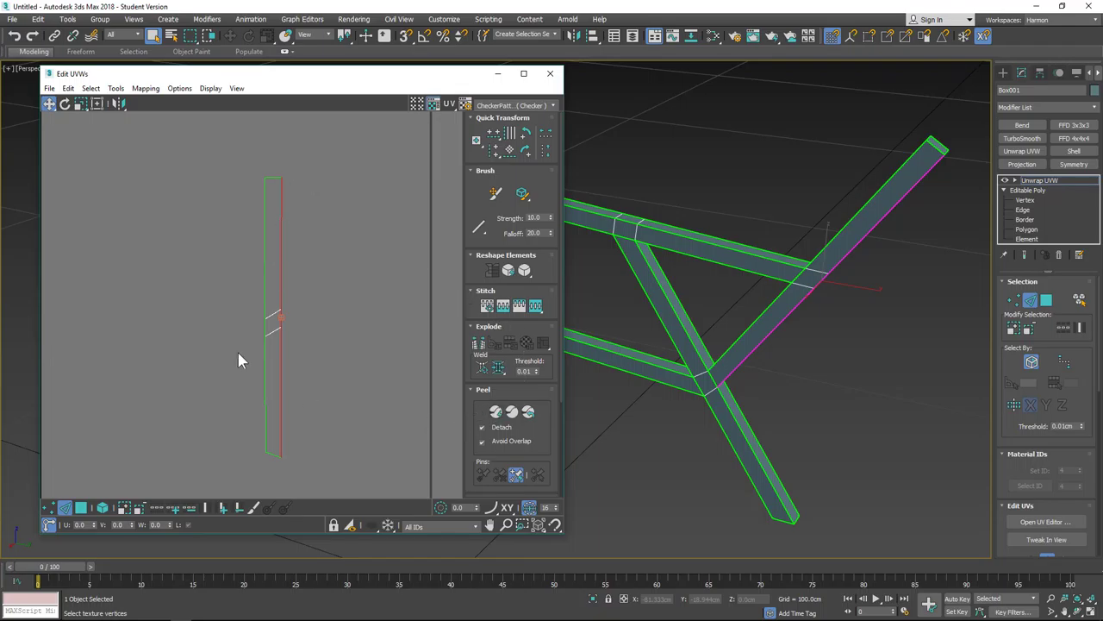
Stitch the picked seam edge to its partner shell with Stitch Custom
{"action": "scroll", "coordinate": [321, 313], "scroll_direction": "down", "scroll_amount": 8}
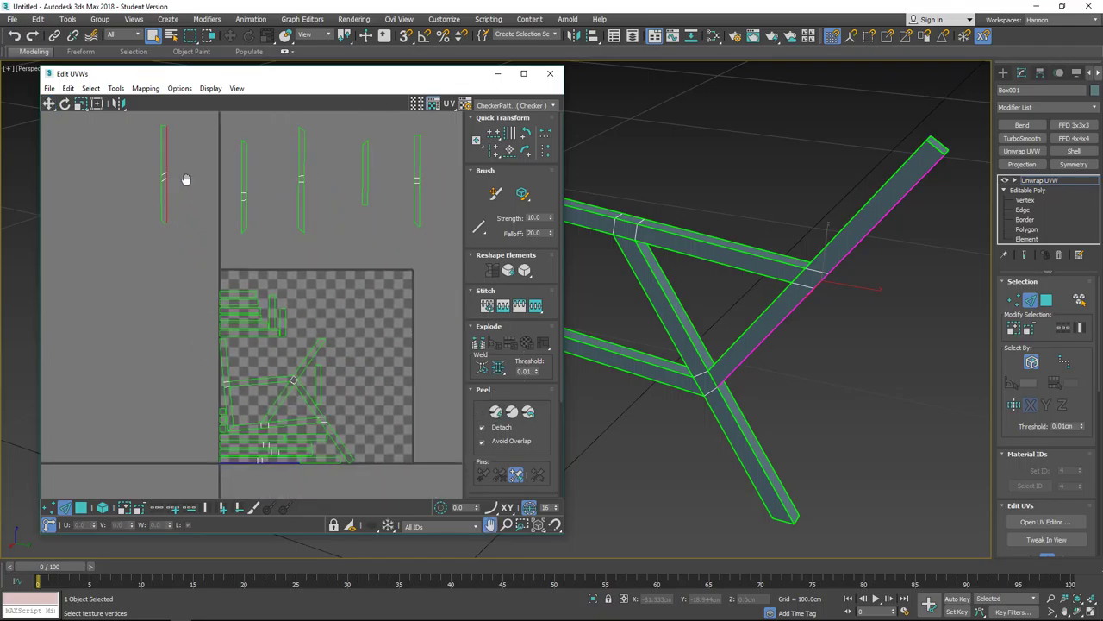
{"action": "middle_click_drag", "start_coordinate": [203, 208], "coordinate": [207, 242]}
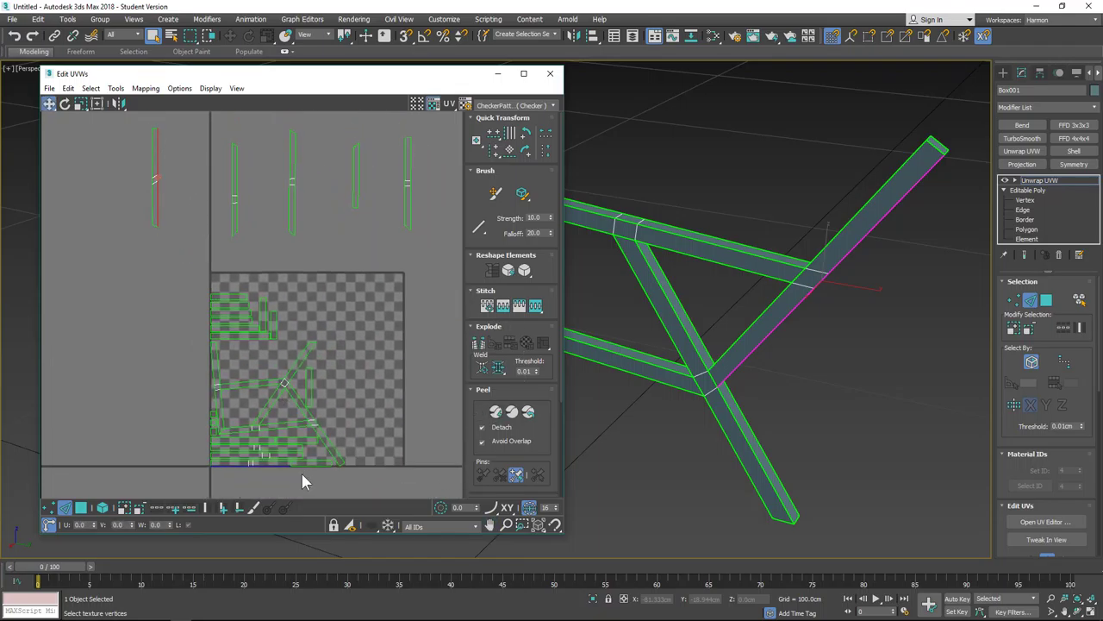
{"action": "scroll", "coordinate": [252, 478], "scroll_direction": "up", "scroll_amount": 4}
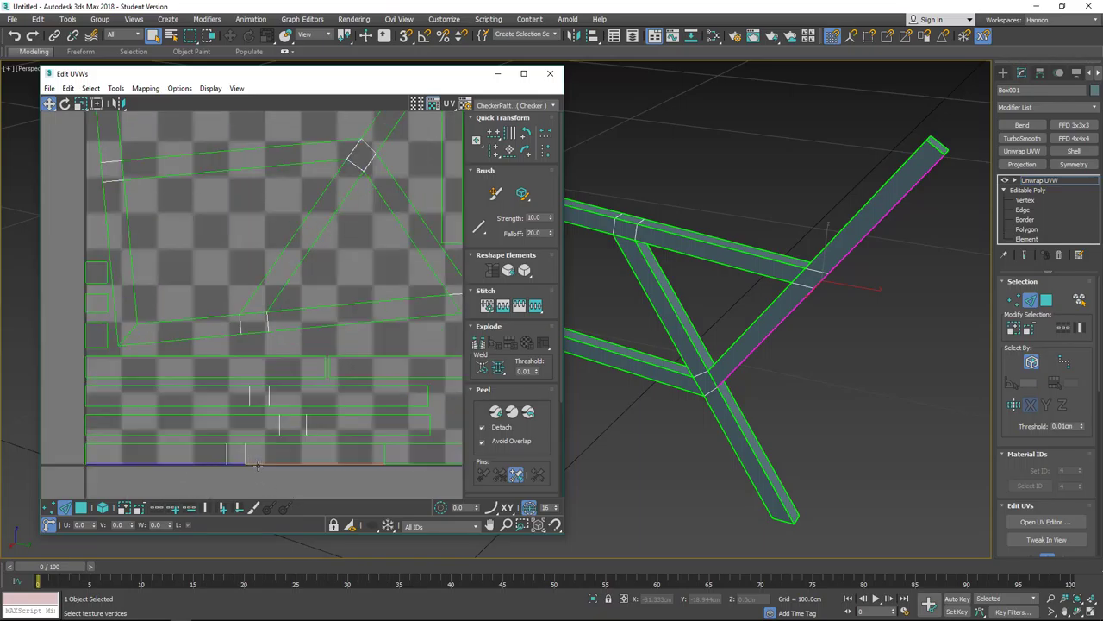
{"action": "scroll", "coordinate": [317, 466], "scroll_direction": "down", "scroll_amount": 3}
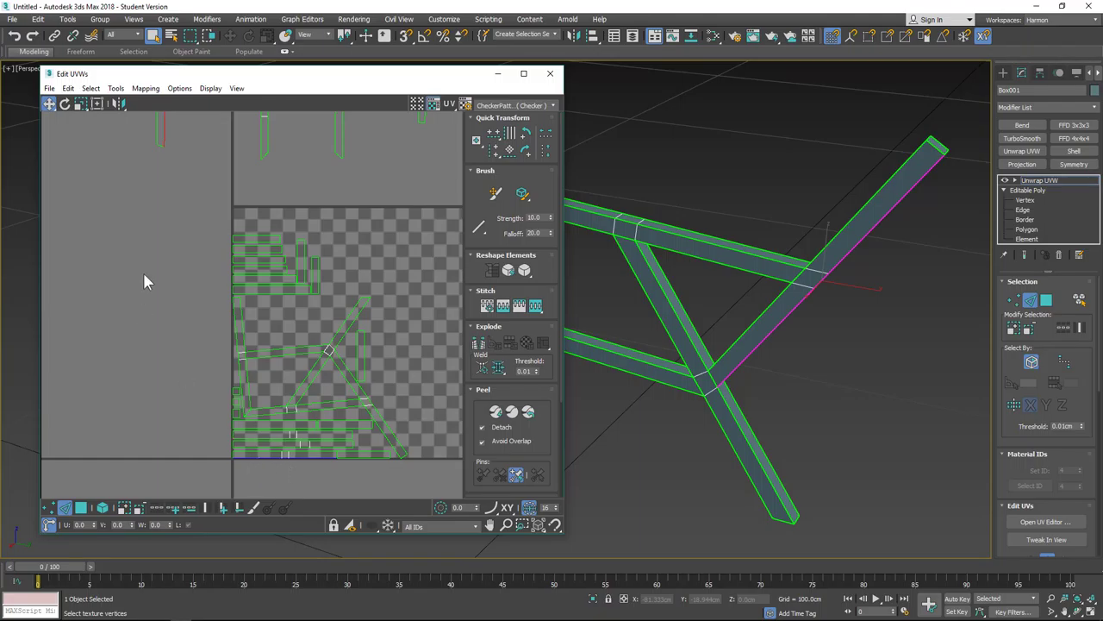
{"action": "middle_click_drag", "start_coordinate": [144, 281], "coordinate": [184, 396]}
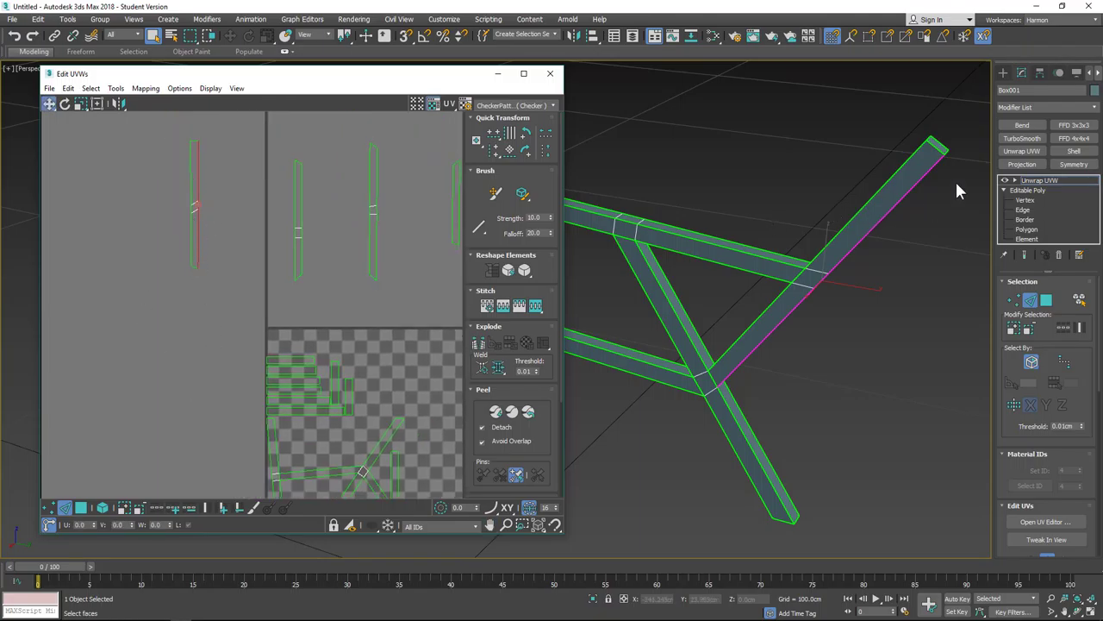
{"action": "left_click", "coordinate": [535, 306]}
Pick the strip's opposite long edge and stitch it as well
{"action": "middle_click_drag", "start_coordinate": [243, 210], "coordinate": [244, 238]}
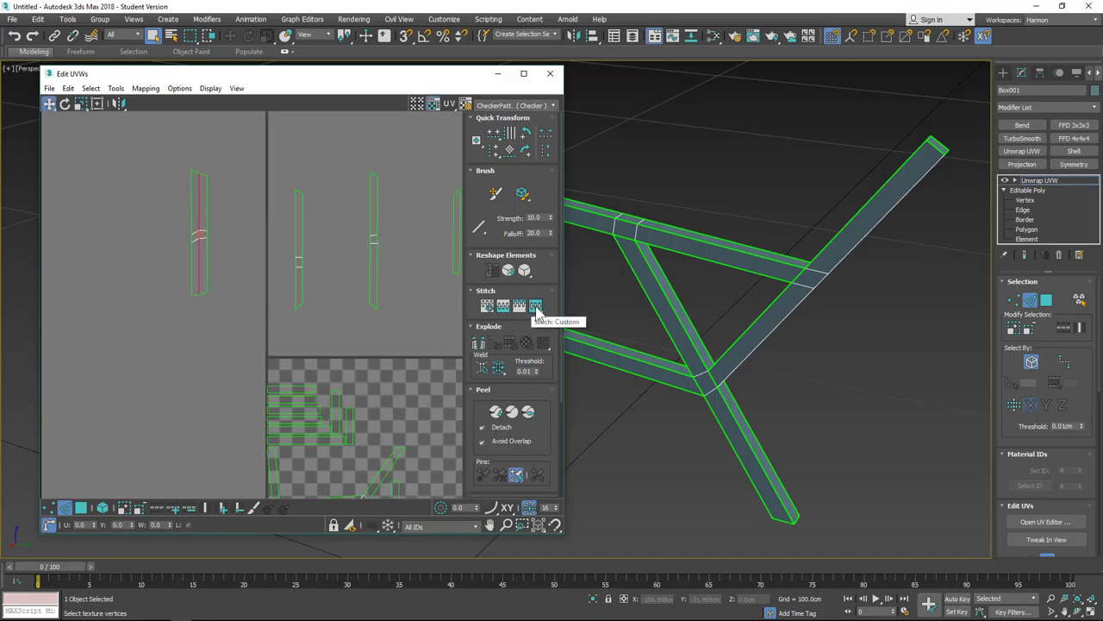
{"action": "scroll", "coordinate": [225, 246], "scroll_direction": "down", "scroll_amount": 2}
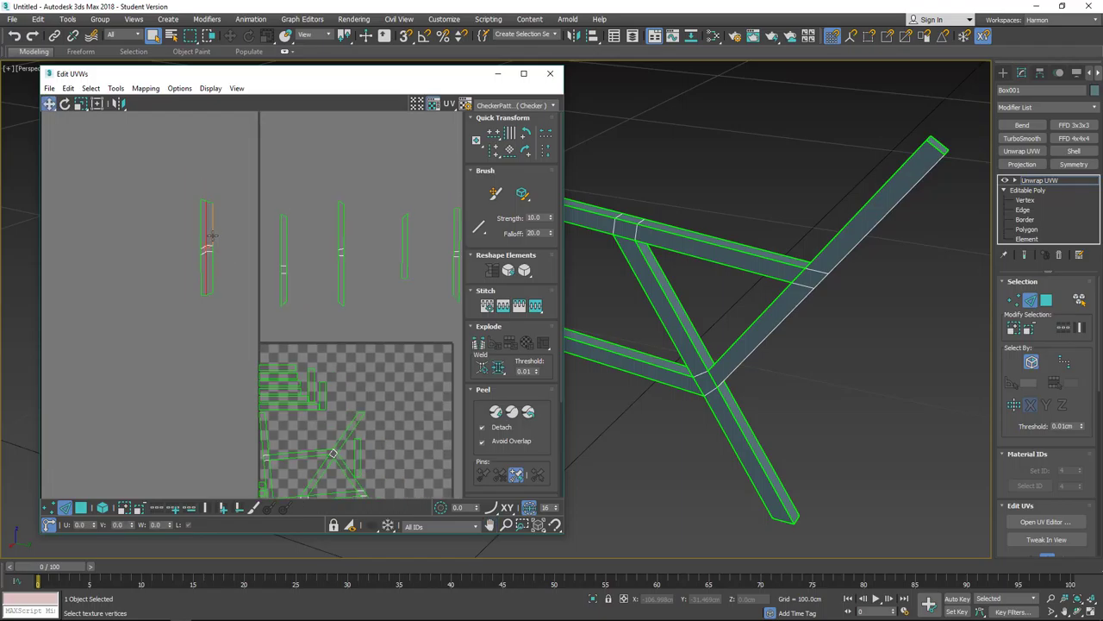
{"action": "left_click", "coordinate": [214, 240]}
{"action": "left_click", "coordinate": [533, 308]}
{"action": "scroll", "coordinate": [216, 311], "scroll_direction": "up", "scroll_amount": 5}
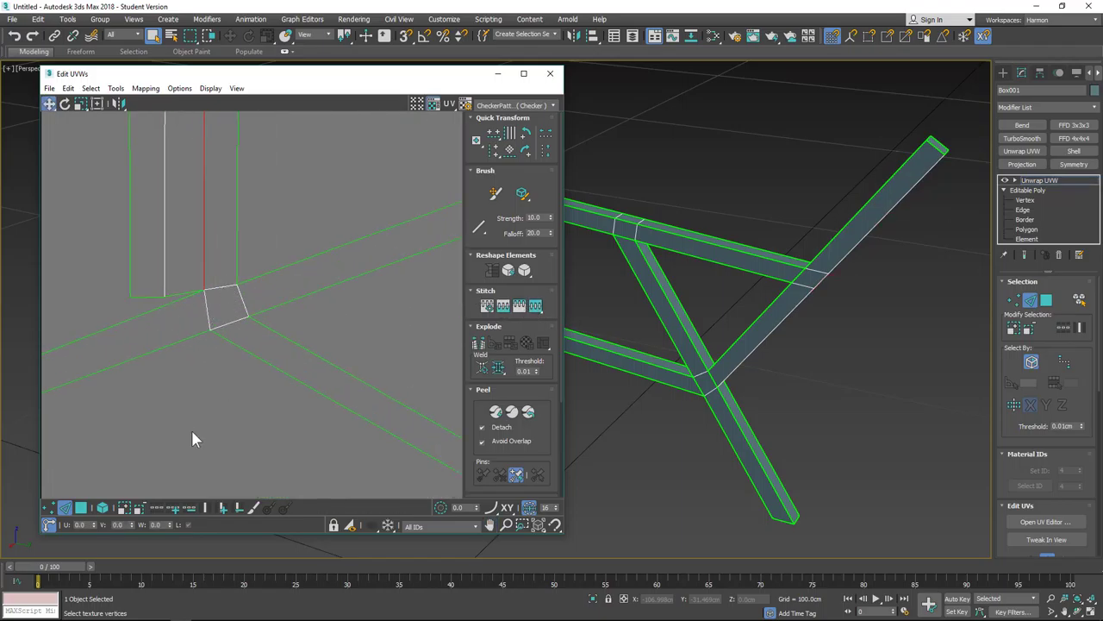
Select the small junction face and Stitch Selected to join it to neighbouring shells
{"action": "left_click", "coordinate": [220, 290]}
{"action": "middle_click_drag", "start_coordinate": [730, 415], "coordinate": [734, 380], "text": "alt"}
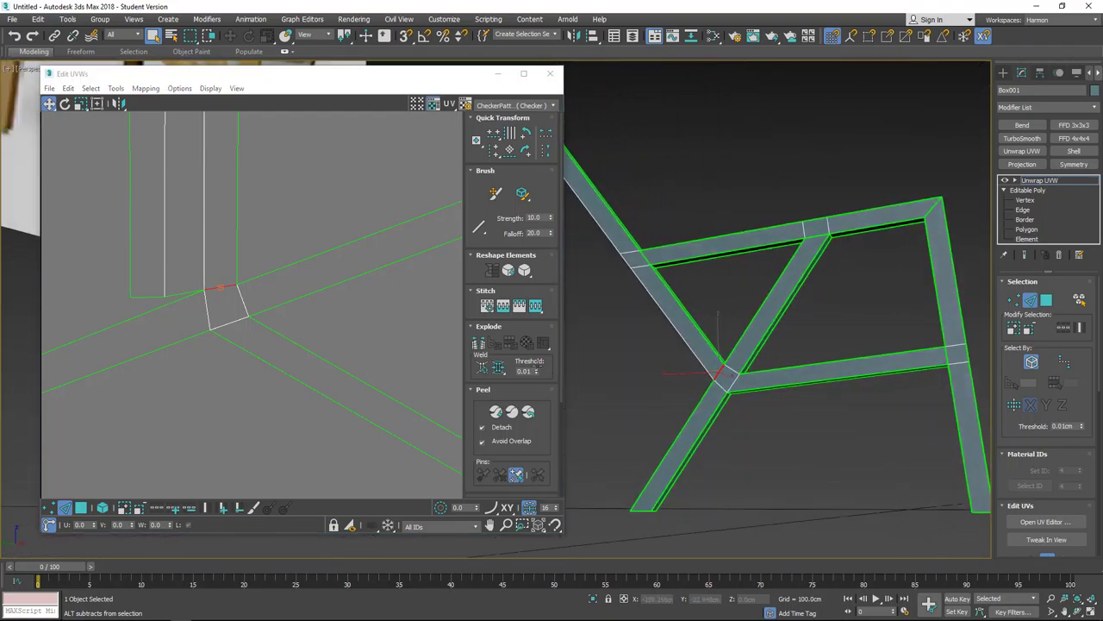
{"action": "left_click", "coordinate": [734, 380], "text": "ctrl"}
{"action": "right_click", "coordinate": [223, 319]}
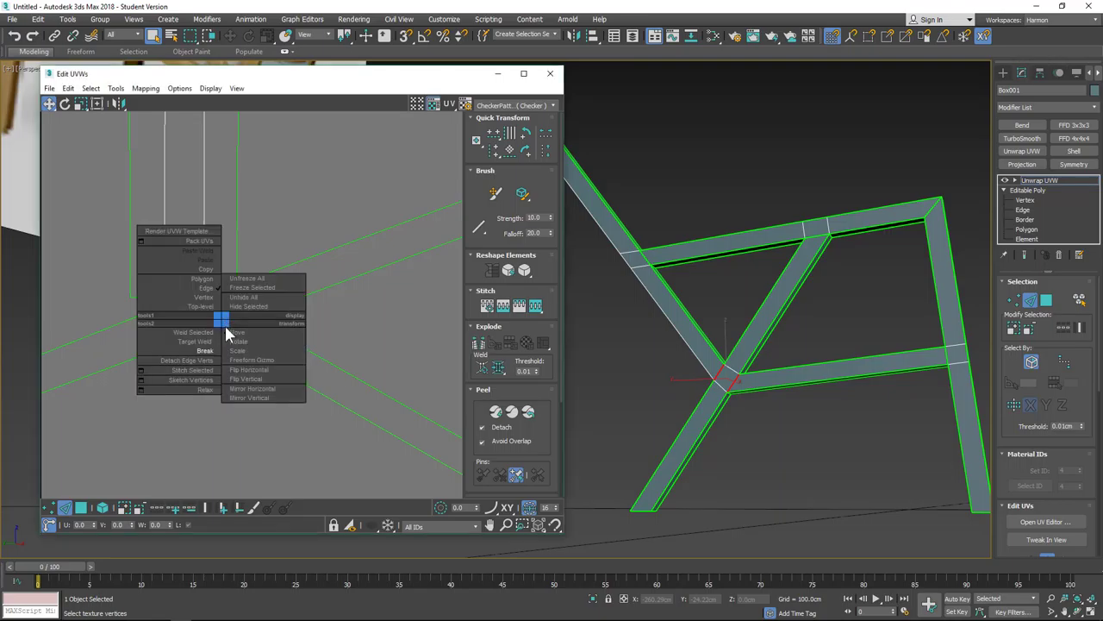
{"action": "left_click", "coordinate": [216, 348]}
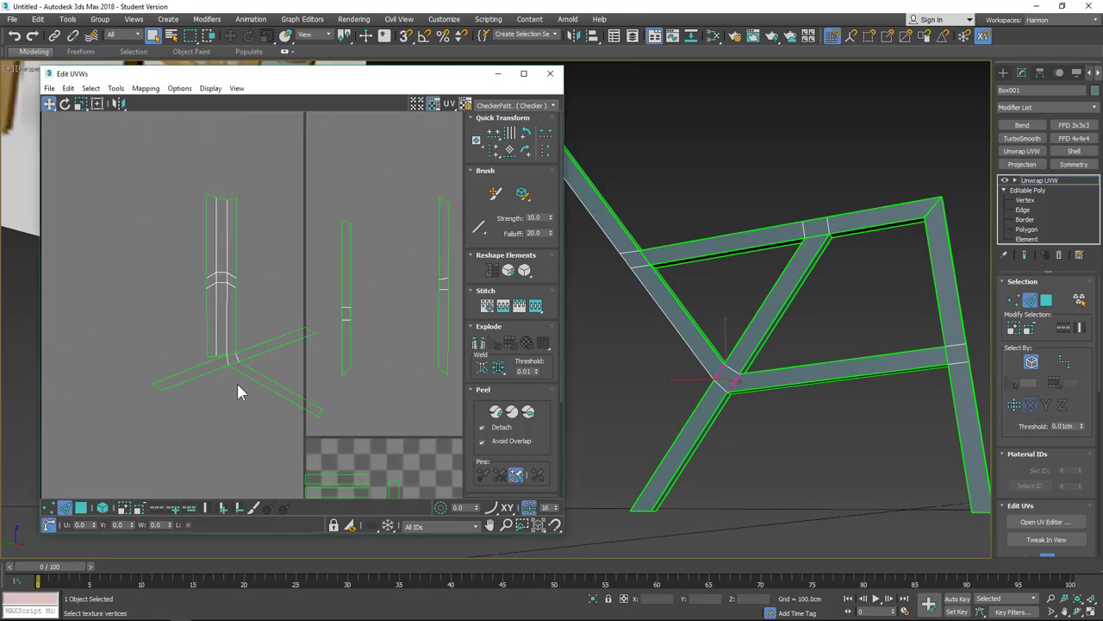
With Select By Element on, move the cross-shaped UV shell down and left
{"action": "left_click", "coordinate": [103, 507]}
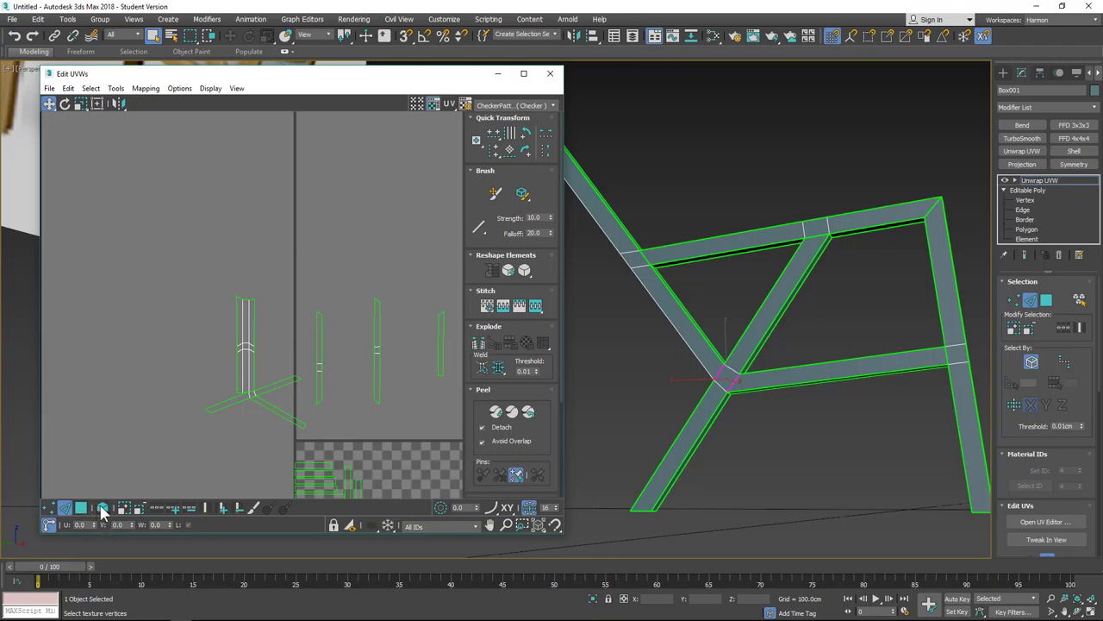
{"action": "left_click", "coordinate": [241, 405]}
{"action": "scroll", "coordinate": [245, 413], "scroll_direction": "down", "scroll_amount": 4}
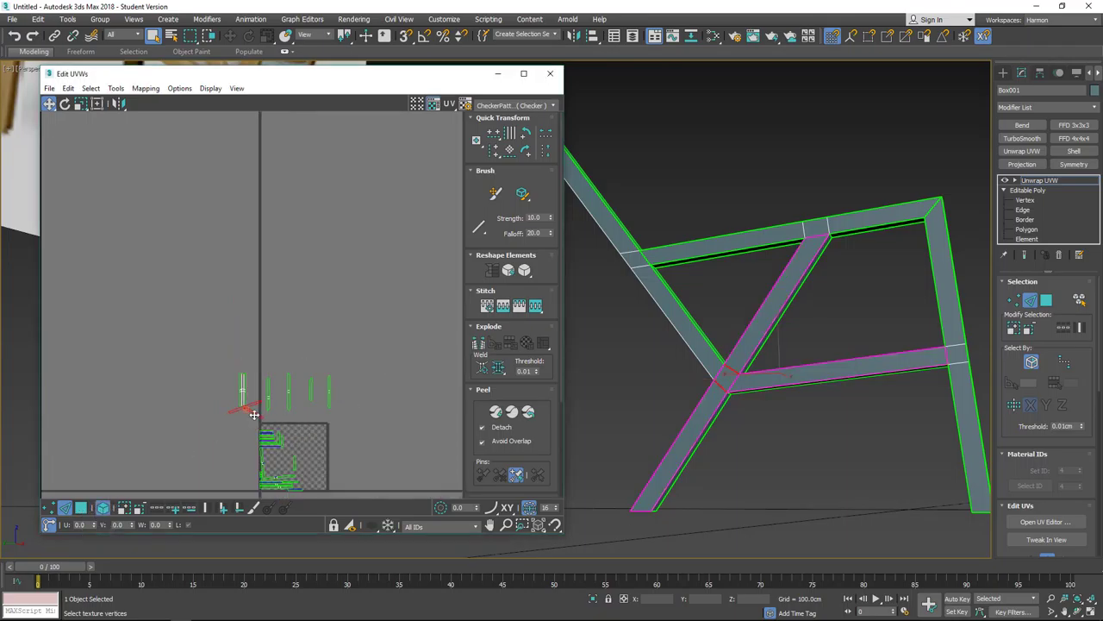
{"action": "left_click_drag", "start_coordinate": [250, 413], "coordinate": [173, 453]}
{"action": "left_click", "coordinate": [233, 433]}
{"action": "scroll", "coordinate": [260, 398], "scroll_direction": "up", "scroll_amount": 3}
{"action": "scroll", "coordinate": [263, 407], "scroll_direction": "up", "scroll_amount": 1}
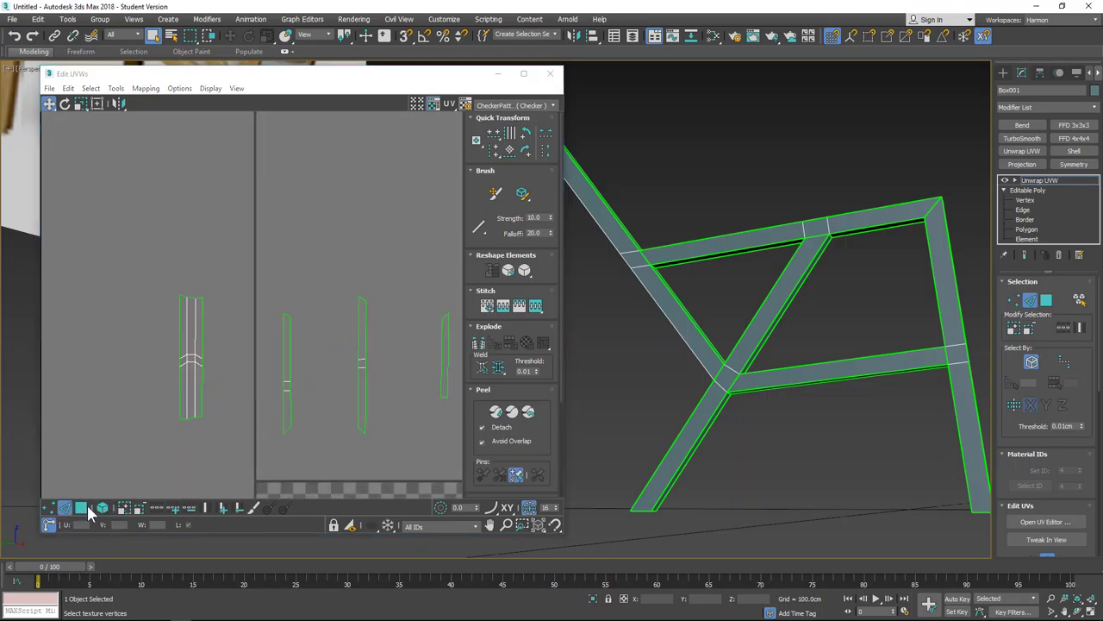
Stitch the beam shell's right edge, then apply a quick-menu operation at the junction vertex
{"action": "left_click", "coordinate": [203, 339]}
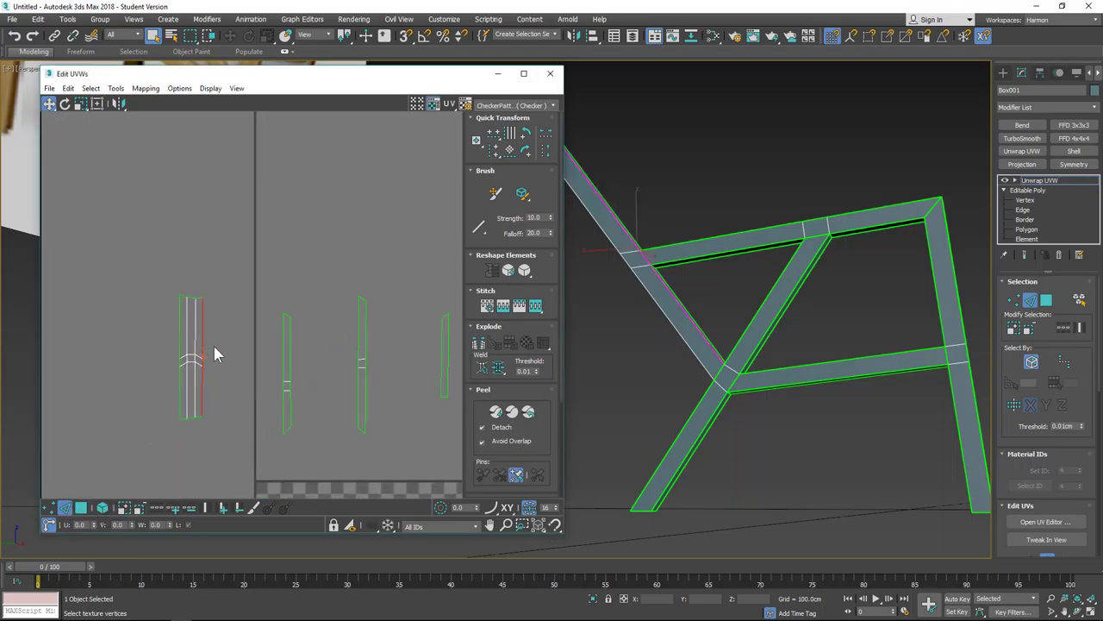
{"action": "left_click", "coordinate": [542, 312]}
{"action": "scroll", "coordinate": [231, 371], "scroll_direction": "up", "scroll_amount": 5}
{"action": "left_click", "coordinate": [194, 401]}
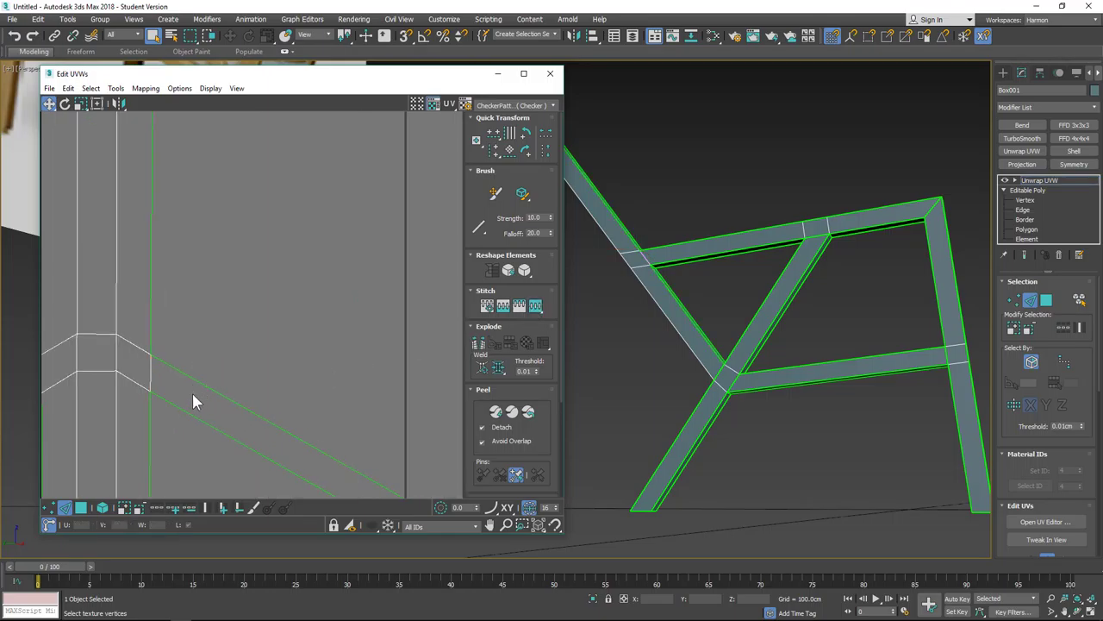
{"action": "right_click", "coordinate": [150, 371]}
{"action": "left_click", "coordinate": [138, 399]}
{"action": "scroll", "coordinate": [198, 466], "scroll_direction": "down", "scroll_amount": 5}
Select the whole diagonal UV strip and move it to the canvas's lower-left
{"action": "middle_click_drag", "start_coordinate": [695, 336], "coordinate": [647, 258], "text": "alt"}
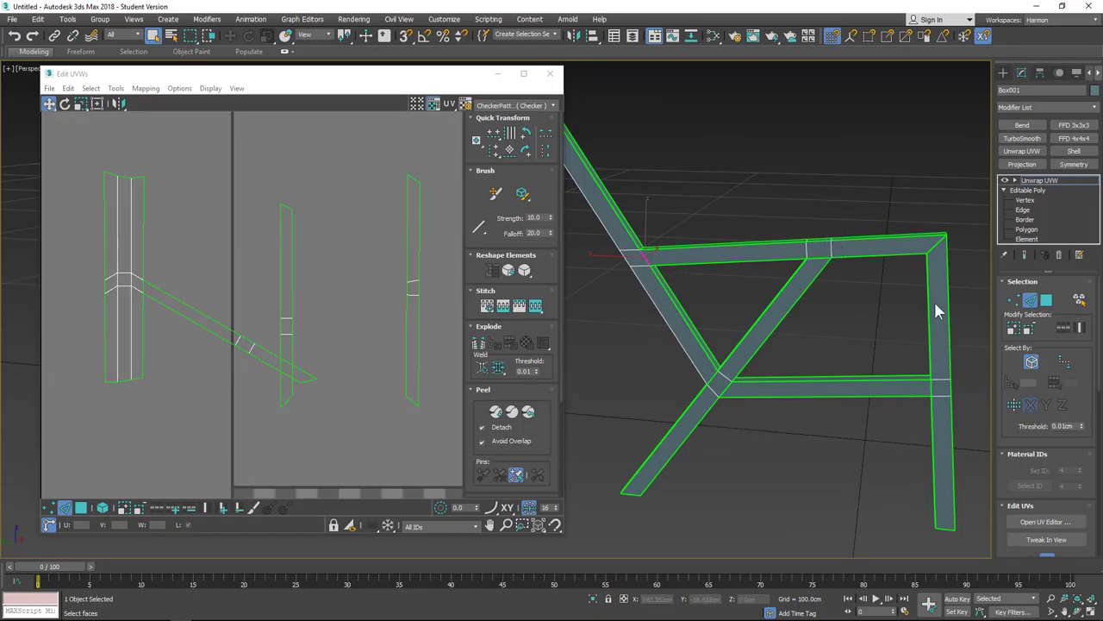
{"action": "middle_click_drag", "start_coordinate": [893, 326], "coordinate": [974, 323], "text": "alt"}
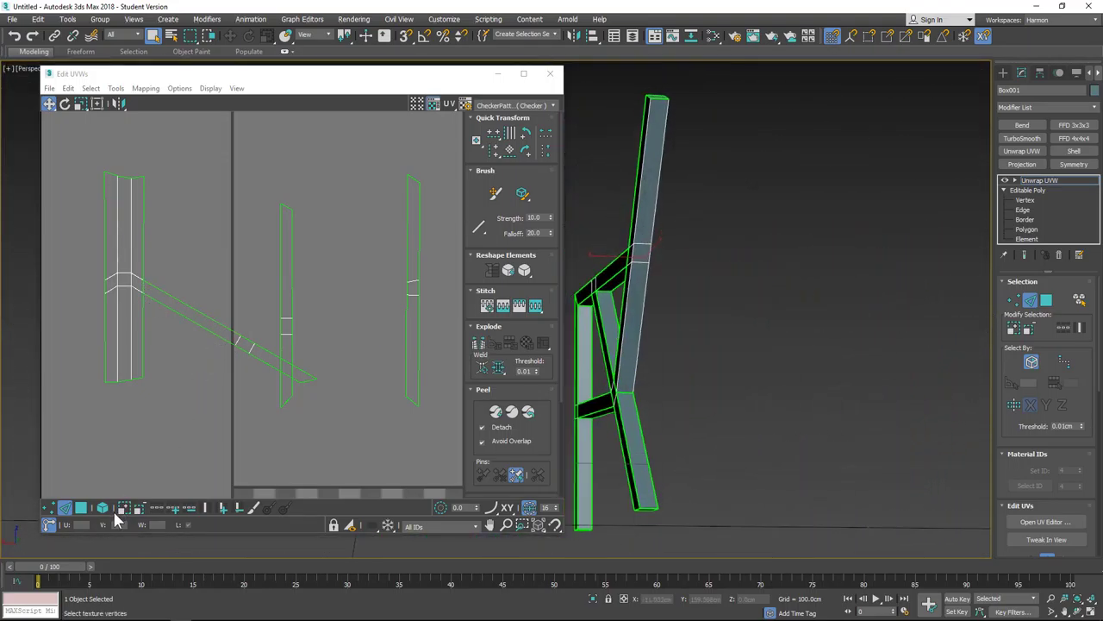
{"action": "scroll", "coordinate": [173, 417], "scroll_direction": "down", "scroll_amount": 3}
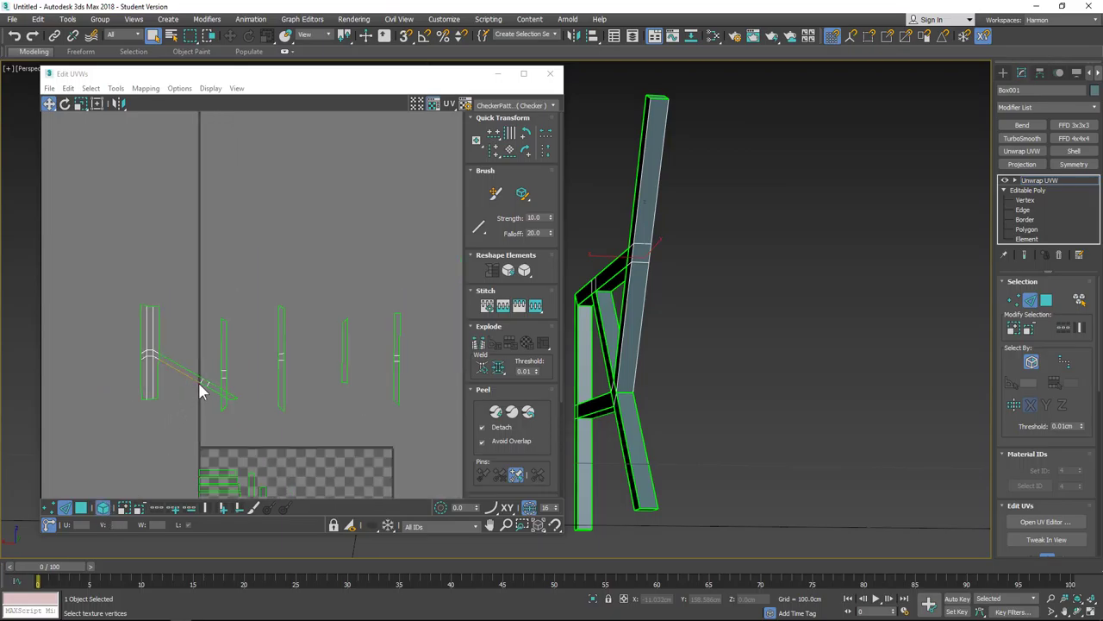
{"action": "left_click", "coordinate": [195, 385]}
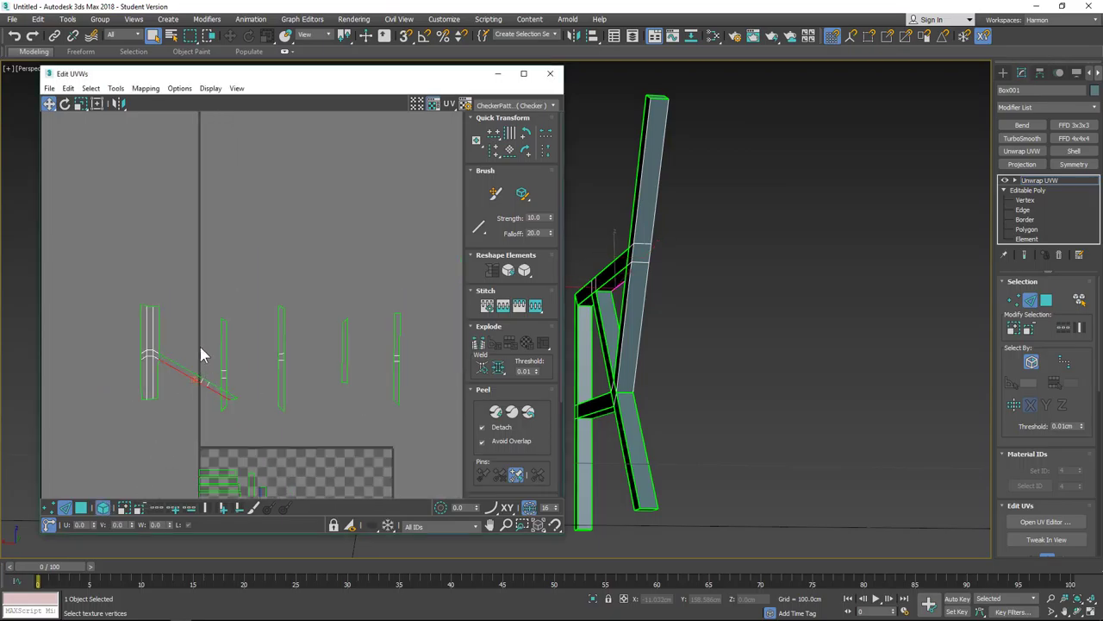
{"action": "left_click", "coordinate": [201, 377]}
{"action": "left_click_drag", "start_coordinate": [201, 376], "coordinate": [116, 470]}
{"action": "left_click", "coordinate": [167, 402]}
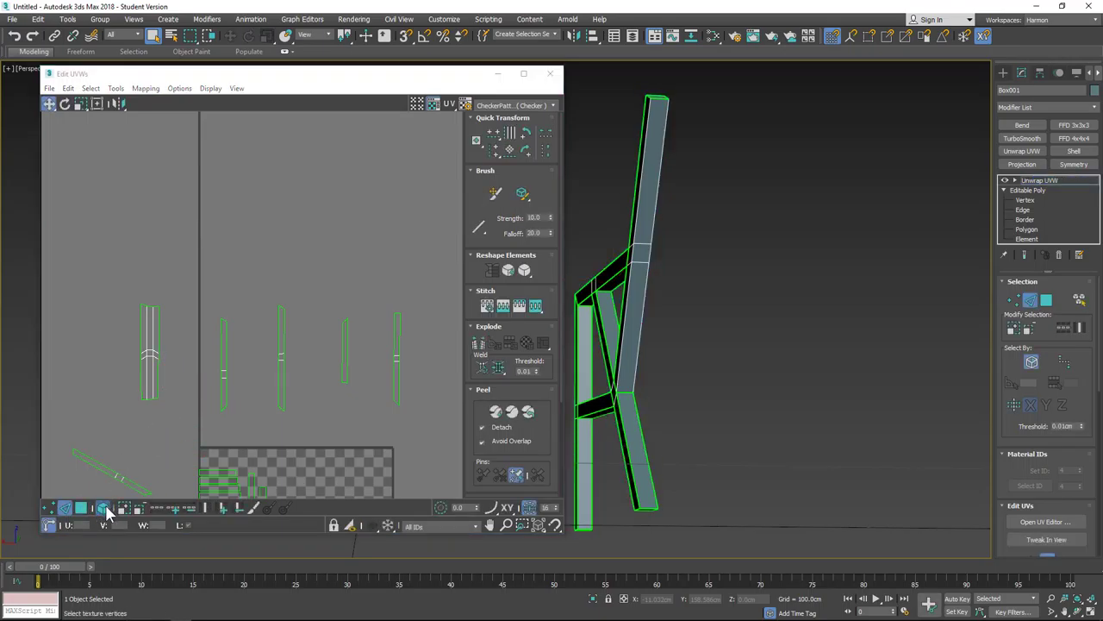
Stitch the matching UV piece onto the leg shell, then stitch its lower seam
{"action": "scroll", "coordinate": [197, 313], "scroll_direction": "up", "scroll_amount": 5}
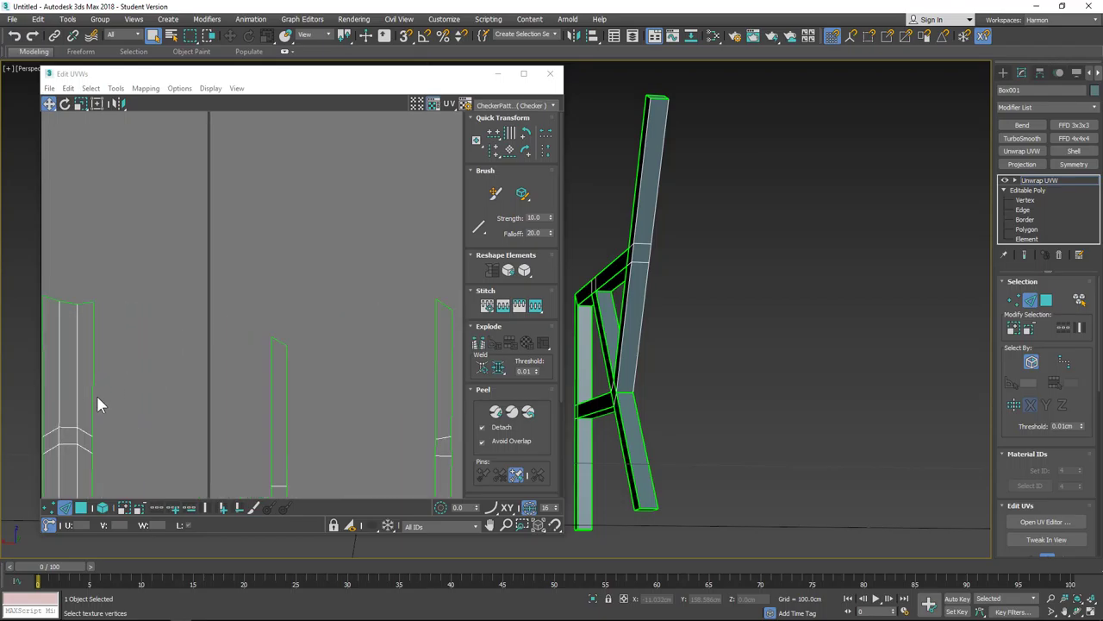
{"action": "middle_click_drag", "start_coordinate": [177, 395], "coordinate": [278, 246]}
{"action": "left_click", "coordinate": [536, 306]}
{"action": "middle_click_drag", "start_coordinate": [792, 207], "coordinate": [692, 279], "text": "alt"}
{"action": "middle_click_drag", "start_coordinate": [624, 239], "coordinate": [689, 274], "text": "alt"}
{"action": "scroll", "coordinate": [688, 277], "scroll_direction": "up", "scroll_amount": 5}
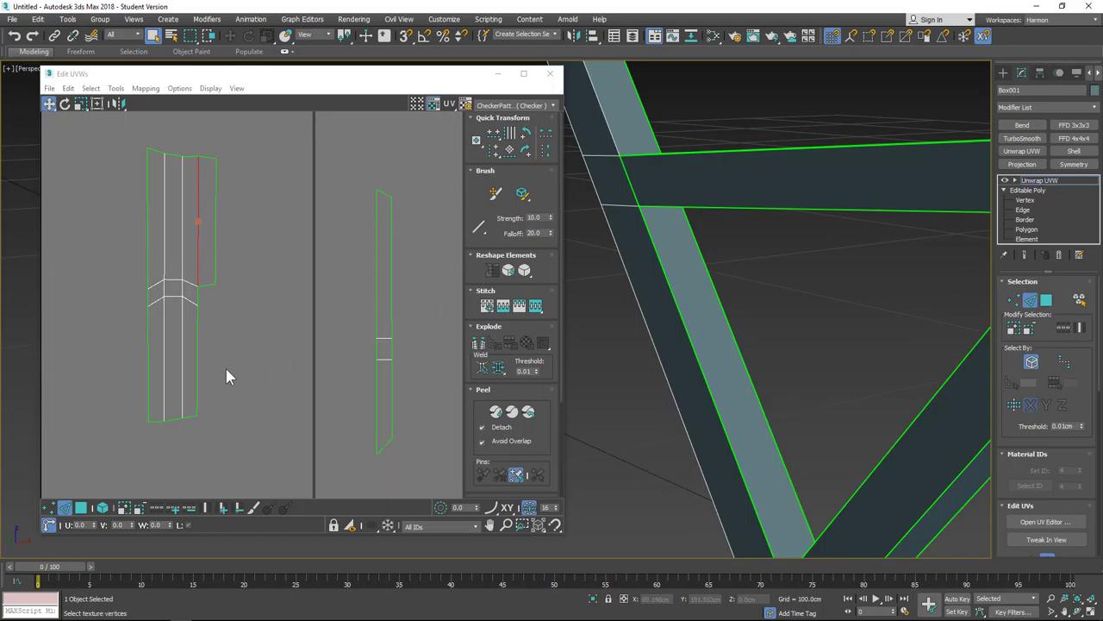
{"action": "left_click", "coordinate": [197, 369]}
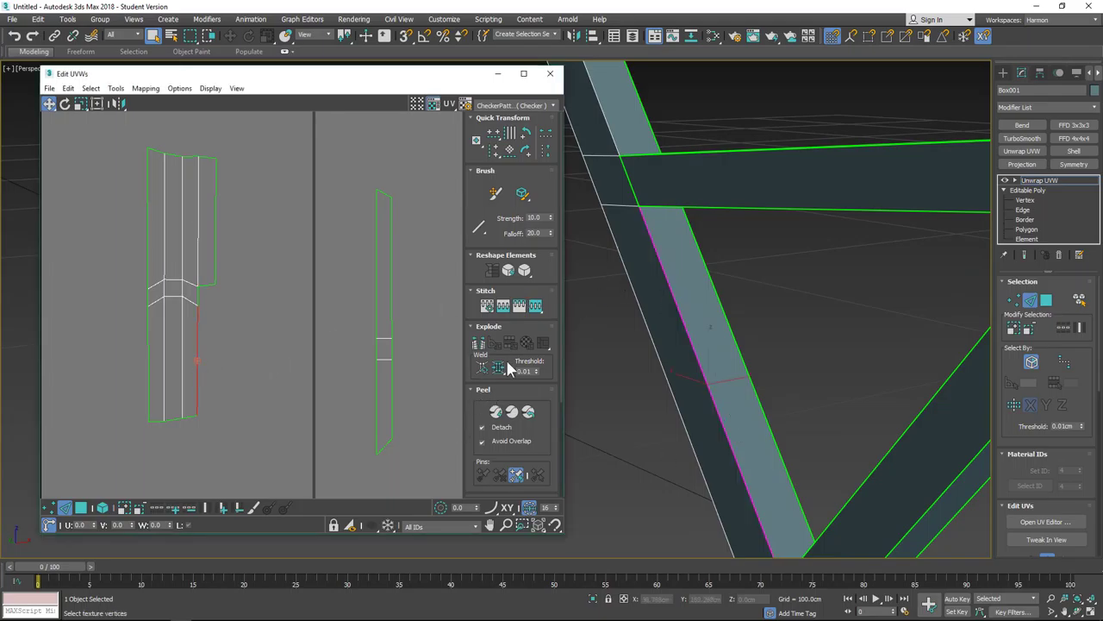
{"action": "left_click", "coordinate": [536, 307]}
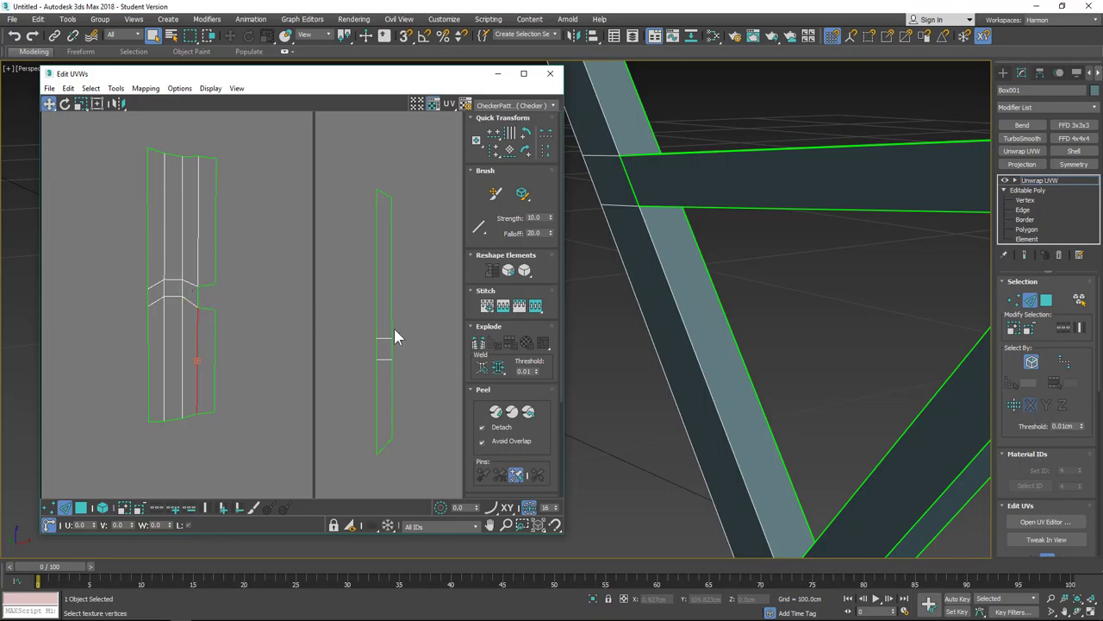
Select both segments of the diagonal leg's right seam and Break the UVs there
{"action": "key", "text": "z"}
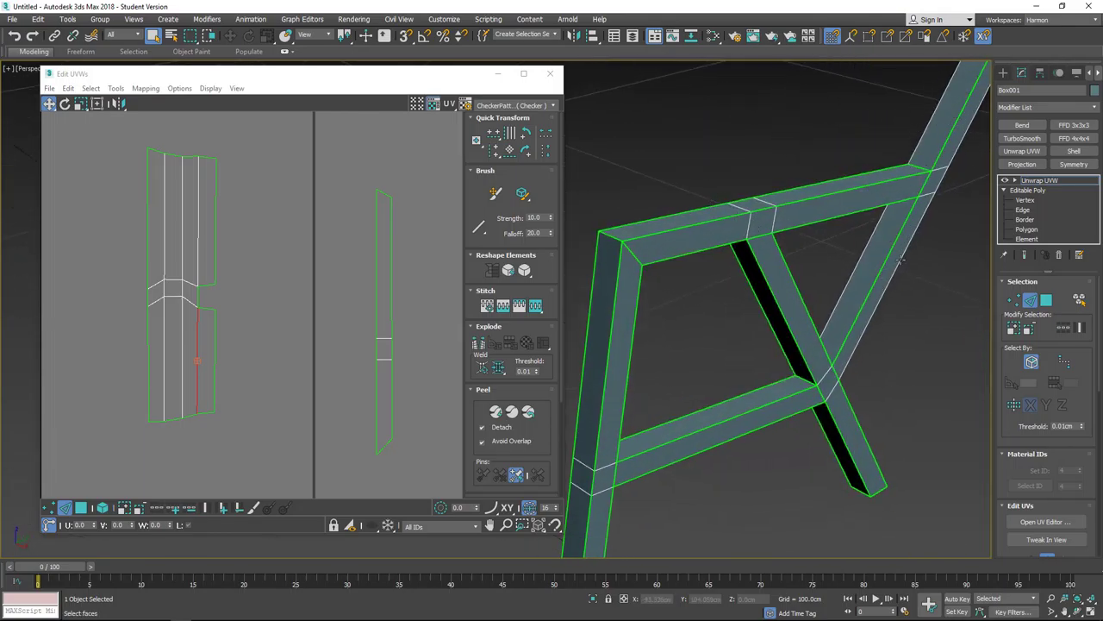
{"action": "mouse_move", "coordinate": [900, 259]}
{"action": "middle_mouse_down", "text": "alt"}
{"action": "mouse_move", "coordinate": [820, 273]}
{"action": "mouse_move", "coordinate": [788, 436]}
{"action": "mouse_move", "coordinate": [882, 315]}
{"action": "mouse_move", "coordinate": [841, 320]}
{"action": "mouse_move", "coordinate": [747, 364]}
{"action": "mouse_move", "coordinate": [913, 254]}
{"action": "middle_mouse_up", "text": "alt"}
{"action": "left_click", "coordinate": [859, 258]}
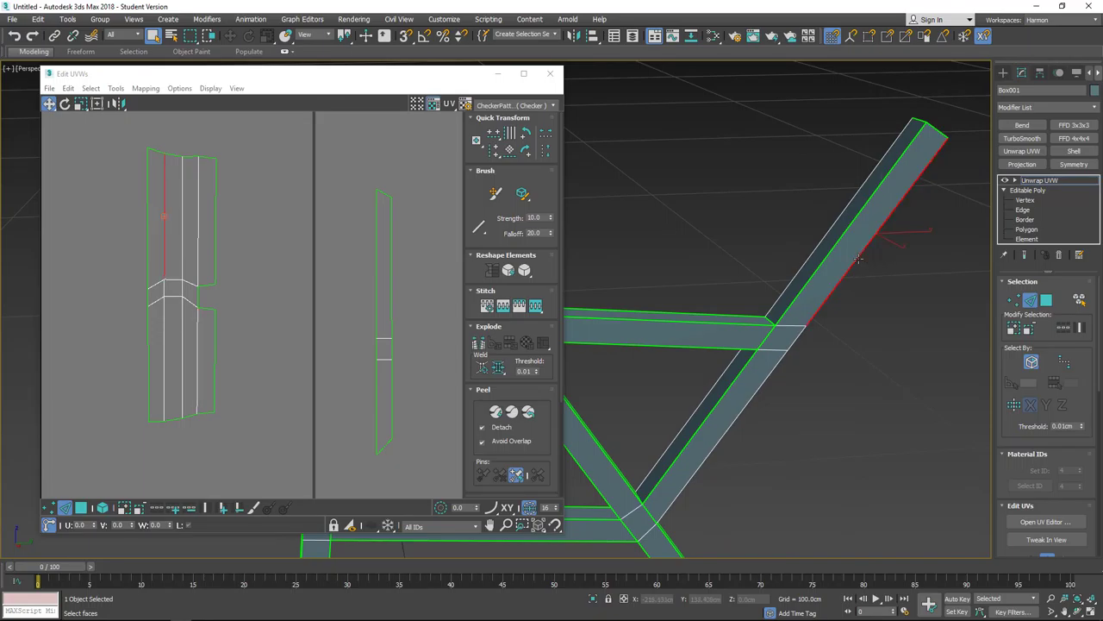
{"action": "left_click", "coordinate": [164, 321]}
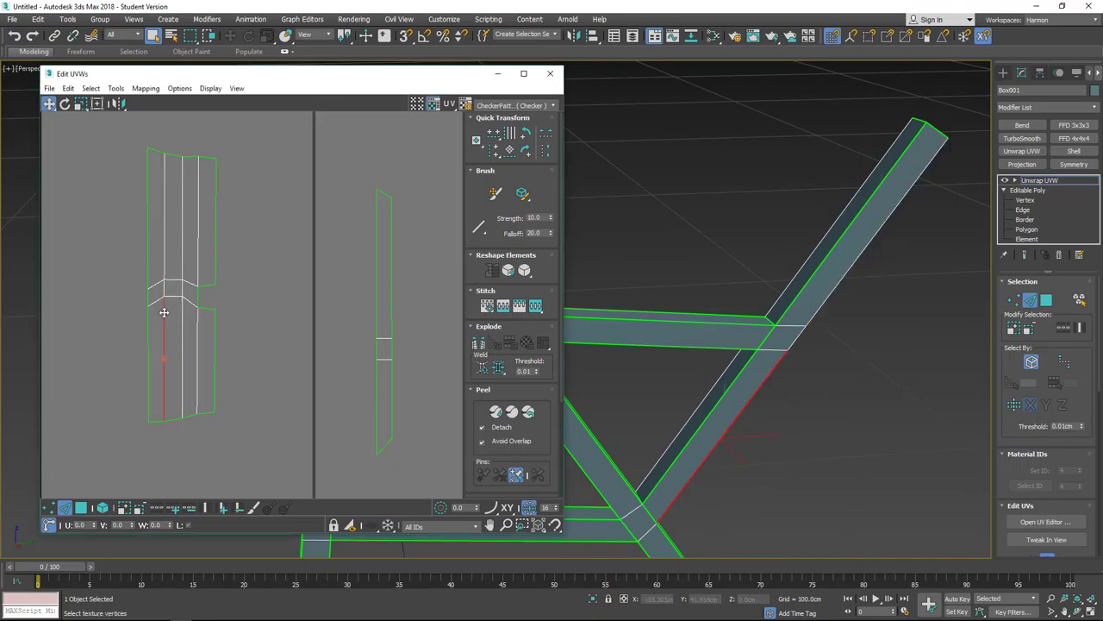
{"action": "left_click", "coordinate": [164, 289], "text": "ctrl"}
{"action": "right_click", "coordinate": [162, 309]}
{"action": "left_click", "coordinate": [153, 340]}
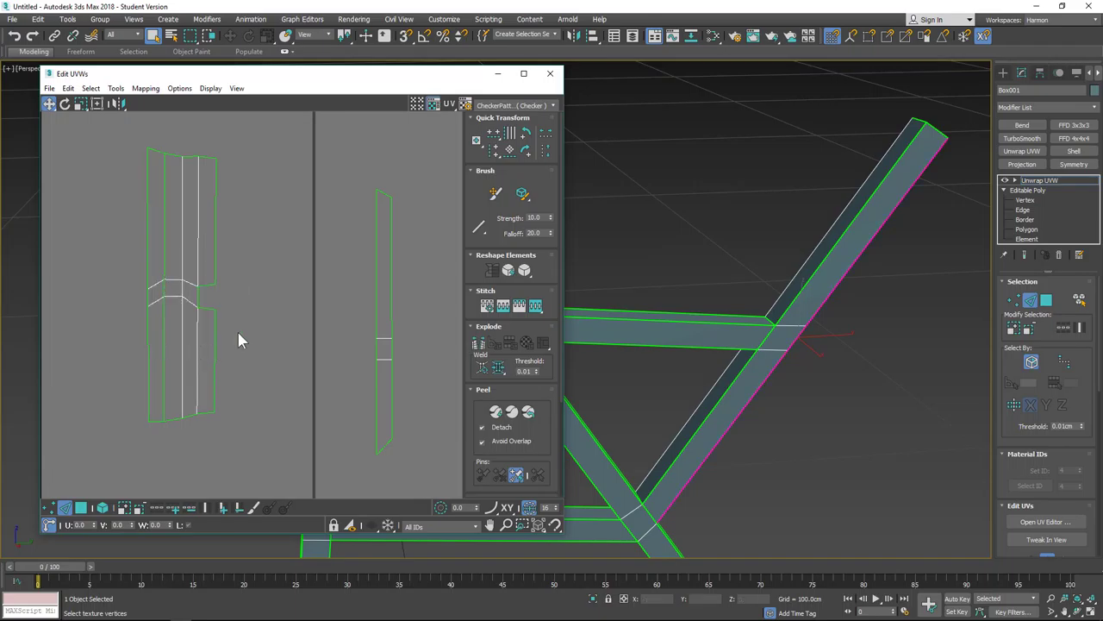
Stitch the leg shell along its right edge and its lower seam edge
{"action": "left_click", "coordinate": [215, 254]}
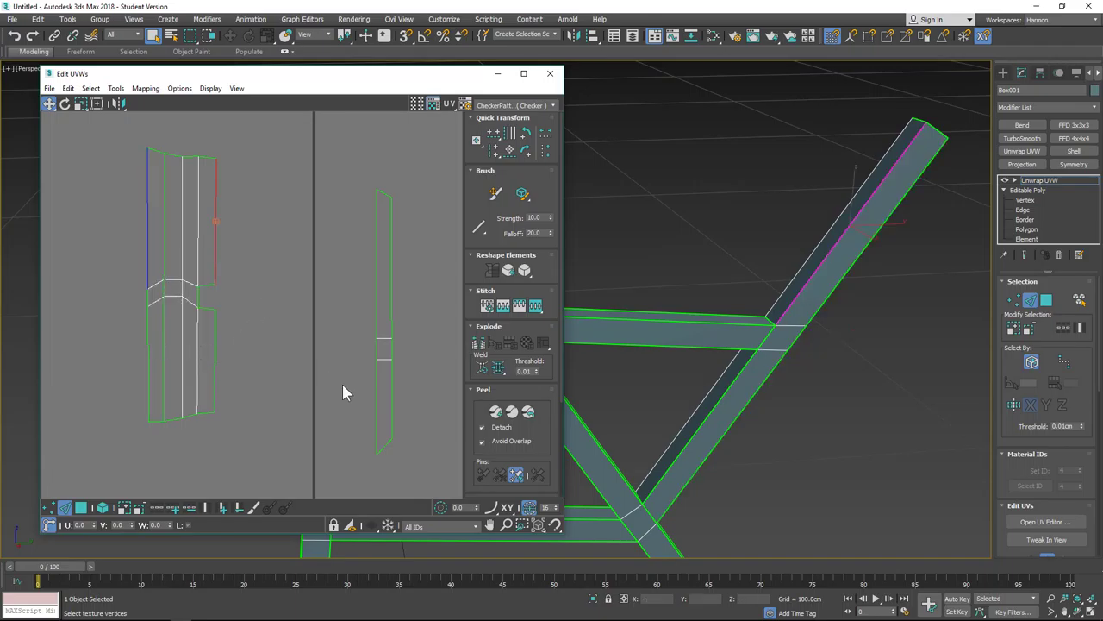
{"action": "left_click", "coordinate": [536, 307]}
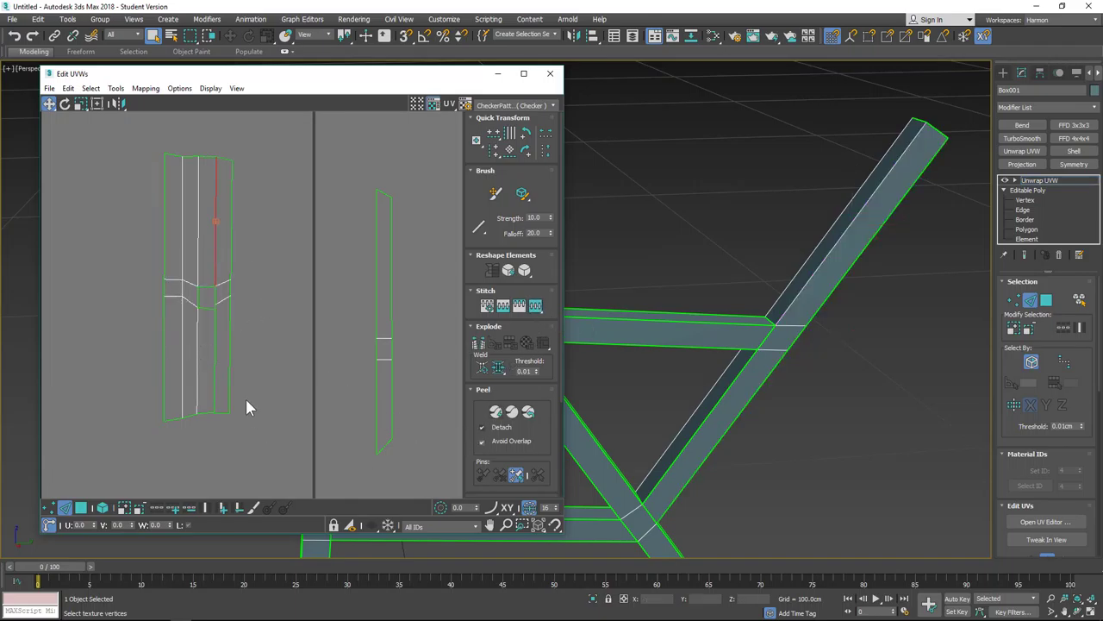
{"action": "left_click", "coordinate": [214, 362]}
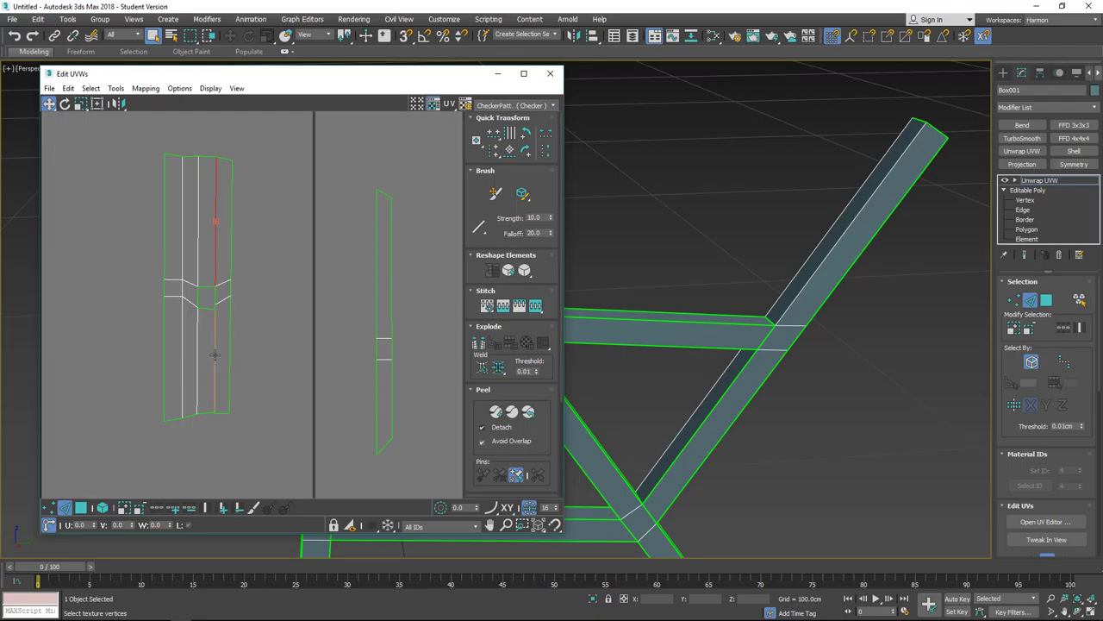
{"action": "left_click", "coordinate": [536, 306]}
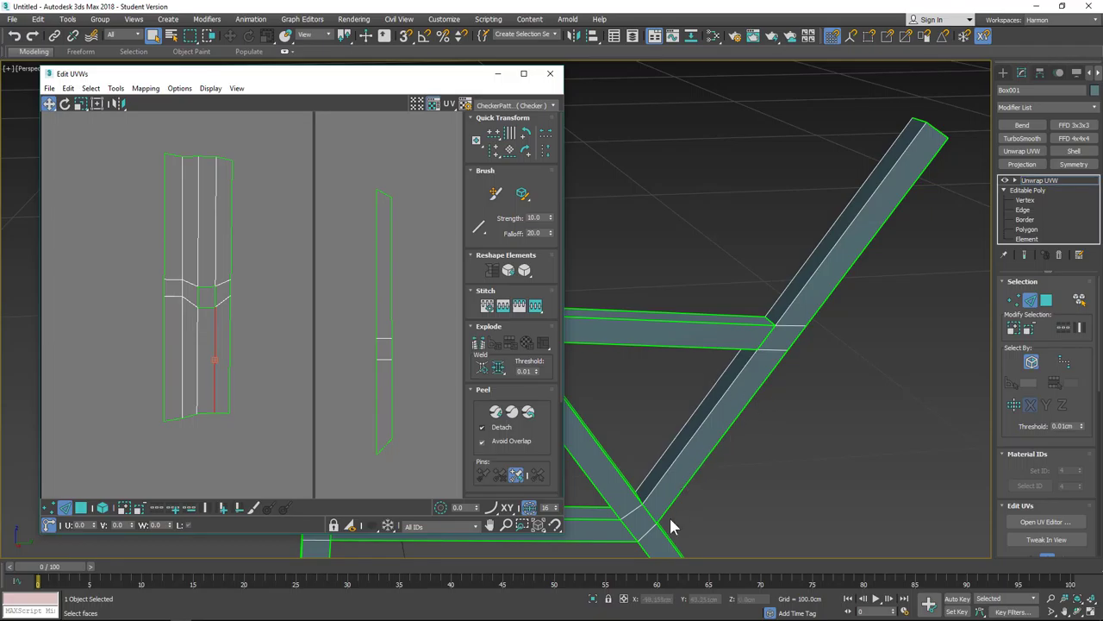
Select the crossbar shell's seam edge and stitch it twice to widen the shell
{"action": "middle_click_drag", "start_coordinate": [628, 410], "coordinate": [800, 347], "text": "alt"}
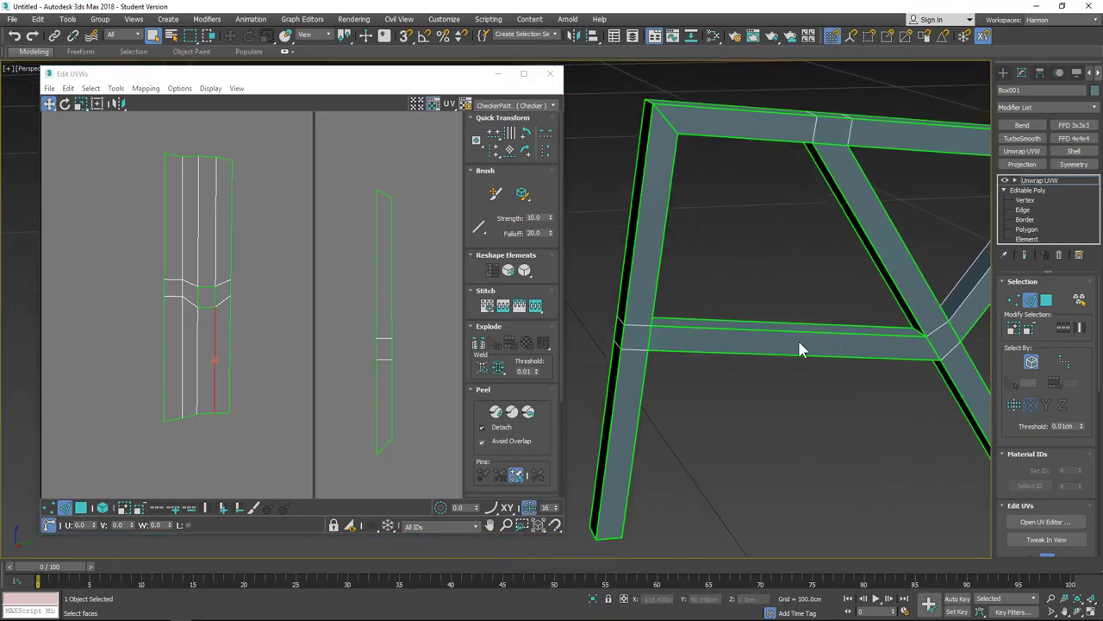
{"action": "left_click", "coordinate": [797, 335]}
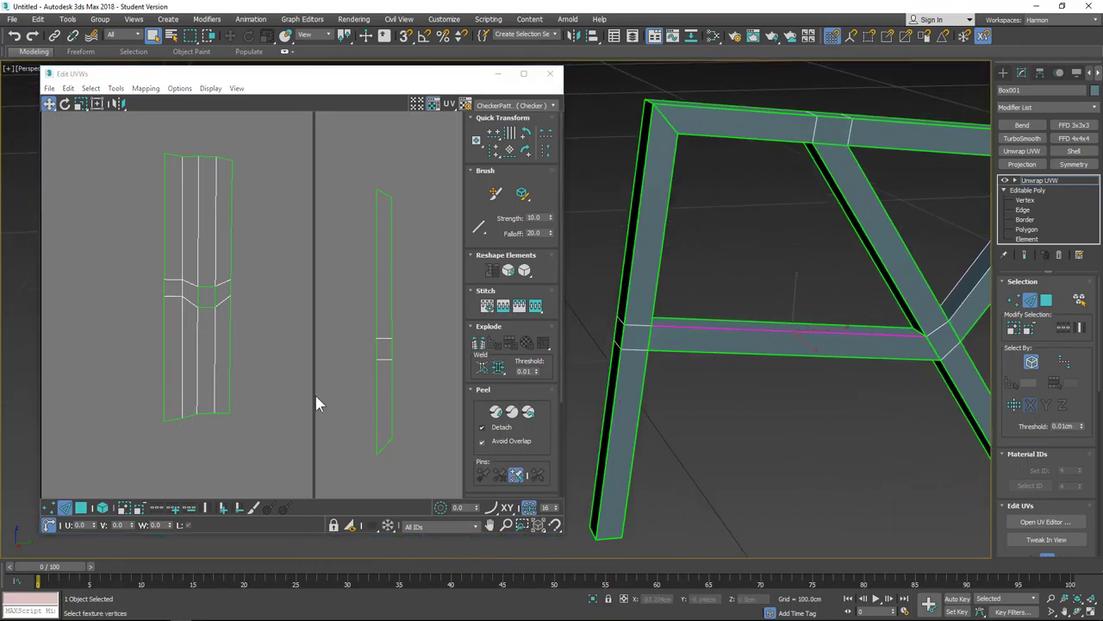
{"action": "scroll", "coordinate": [314, 396], "scroll_direction": "down", "scroll_amount": 5}
{"action": "middle_click_drag", "start_coordinate": [396, 385], "coordinate": [334, 383]}
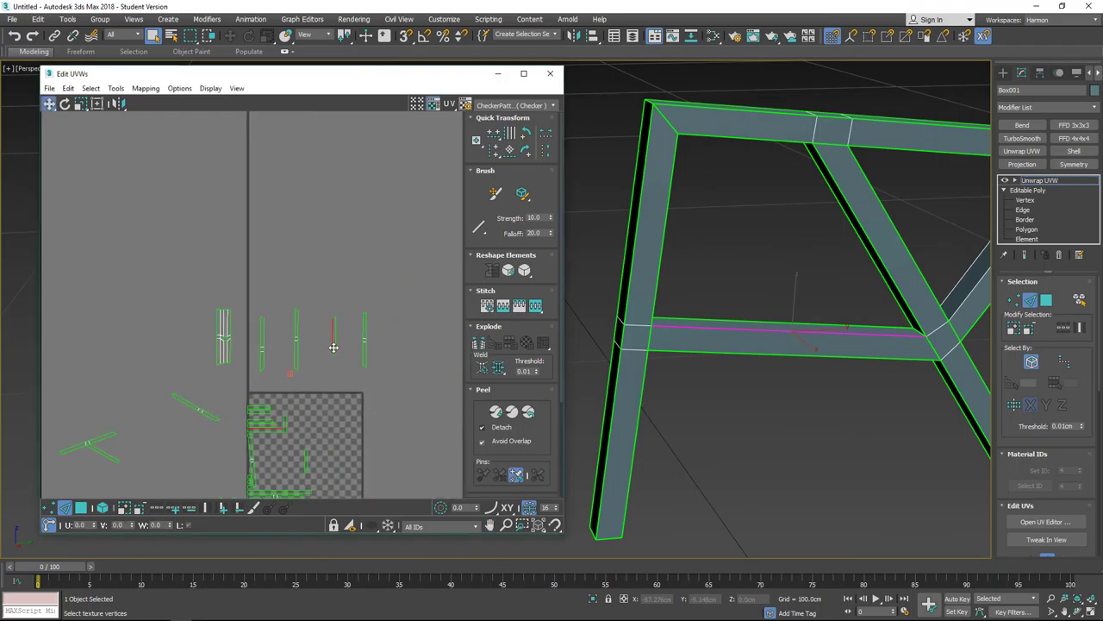
{"action": "scroll", "coordinate": [332, 336], "scroll_direction": "up", "scroll_amount": 4}
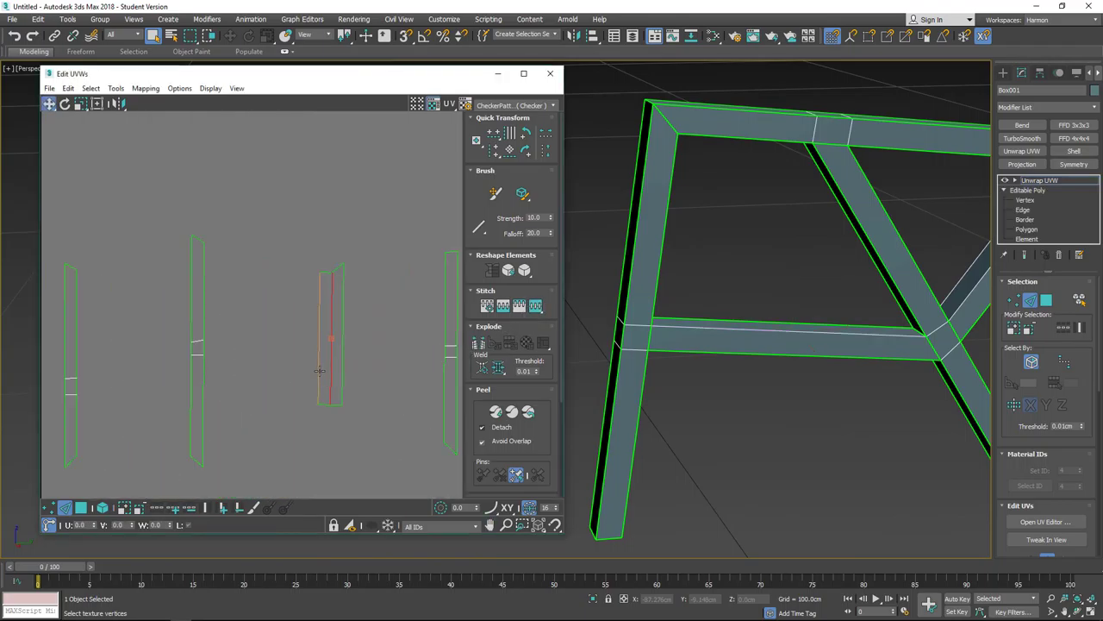
{"action": "left_click", "coordinate": [706, 321]}
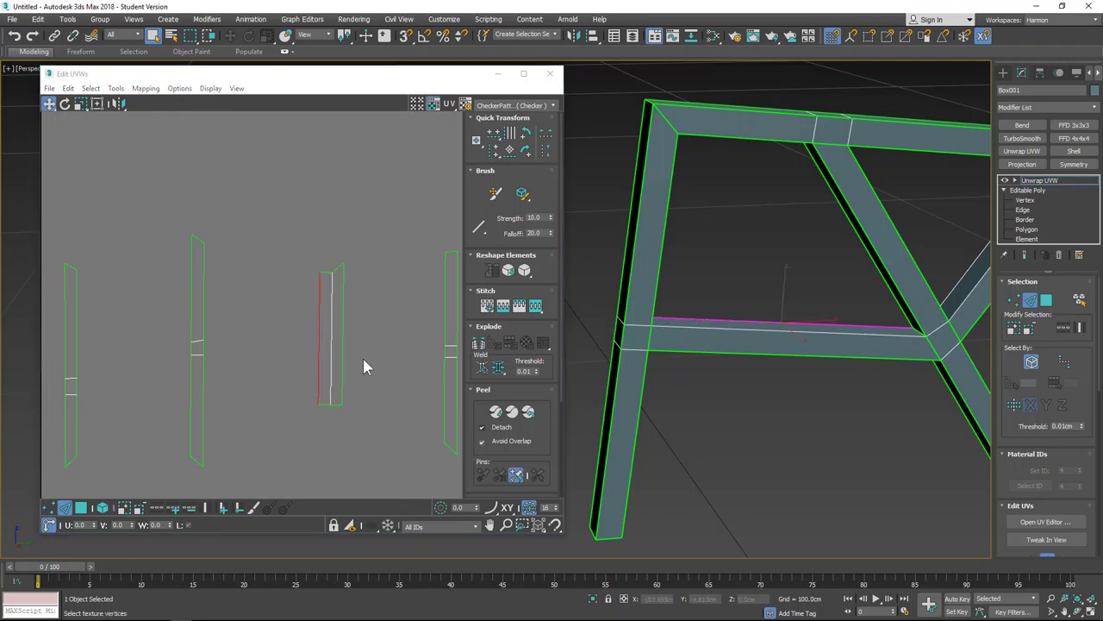
{"action": "left_click", "coordinate": [317, 366]}
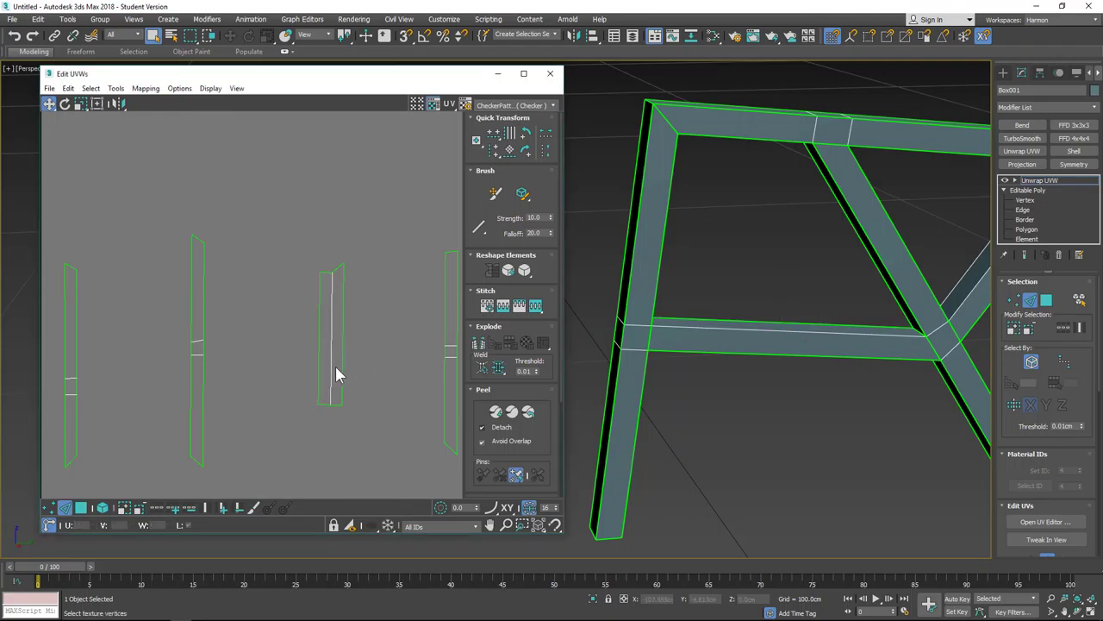
{"action": "left_click", "coordinate": [535, 308]}
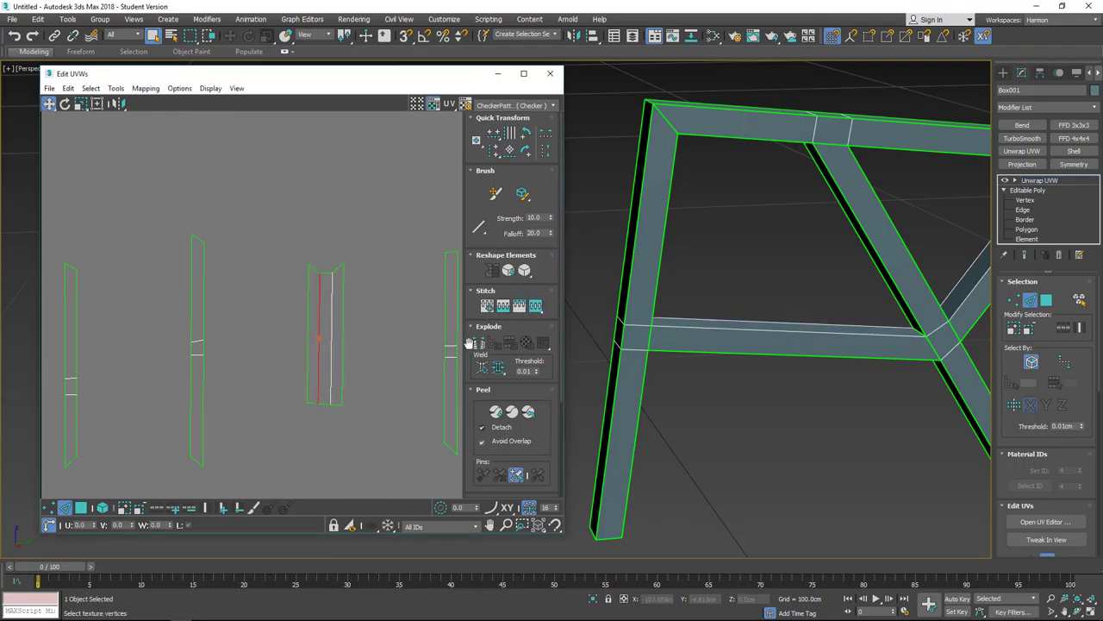
{"action": "left_click", "coordinate": [535, 306]}
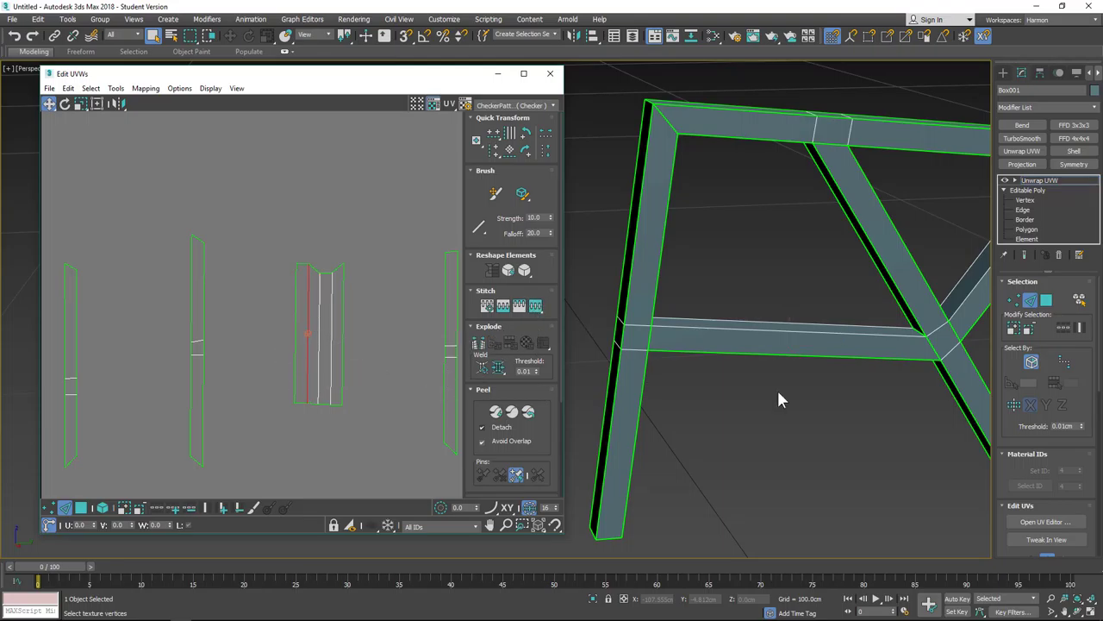
{"action": "scroll", "coordinate": [780, 400], "scroll_direction": "down", "scroll_amount": 3}
{"action": "middle_click_drag", "start_coordinate": [818, 402], "coordinate": [849, 370], "text": "alt"}
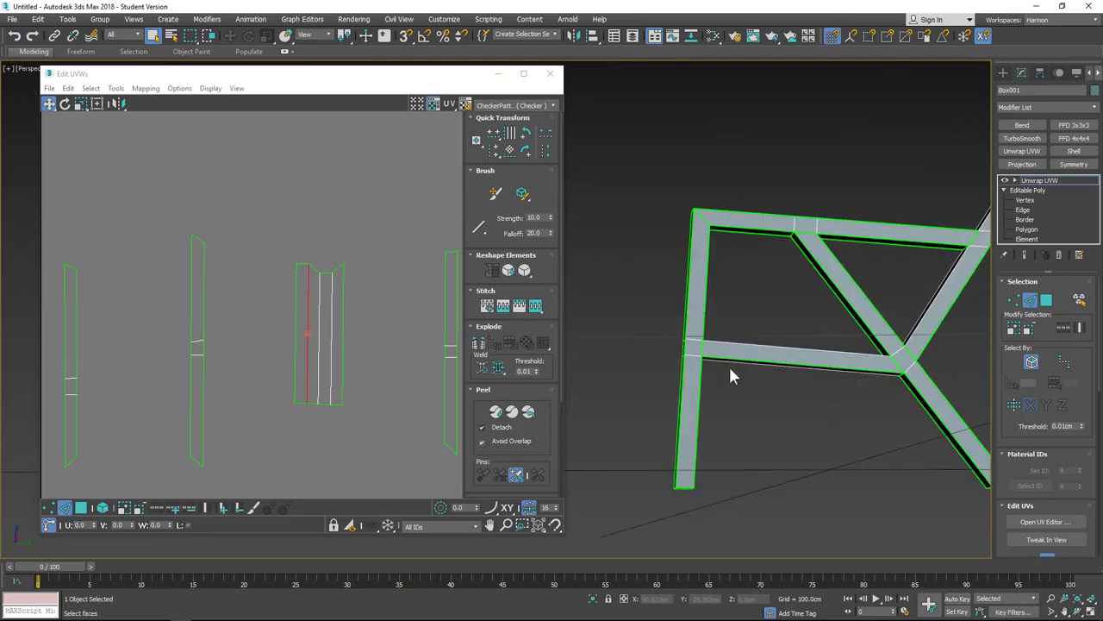
Stitch a loose strip onto the right shell's upper edge with Stitch To Source
{"action": "left_click", "coordinate": [705, 285]}
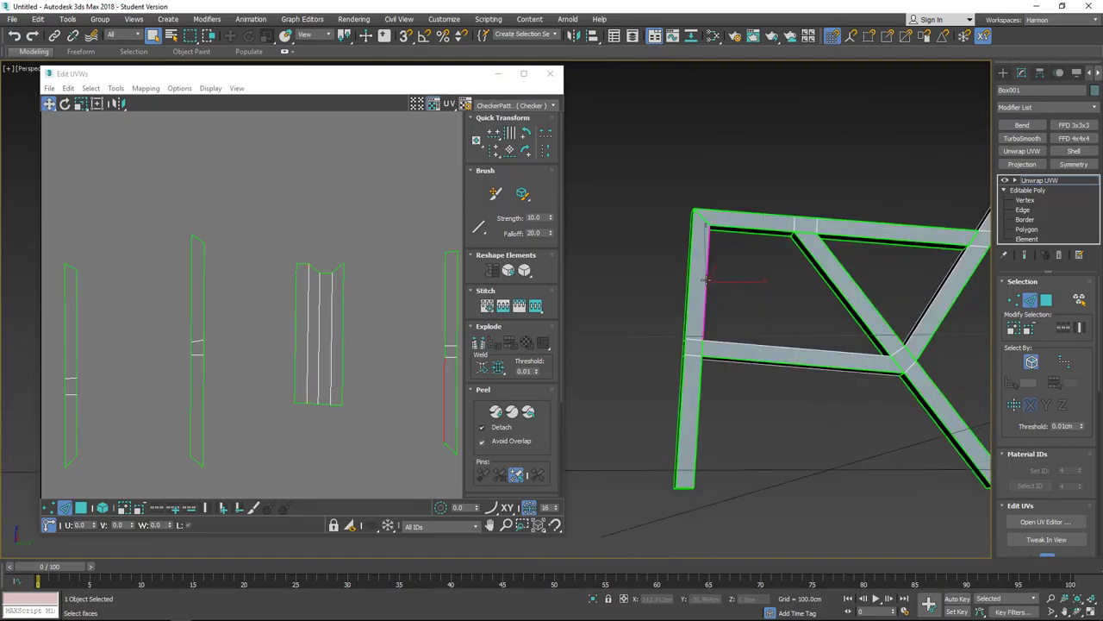
{"action": "scroll", "coordinate": [405, 374], "scroll_direction": "down", "scroll_amount": 3}
{"action": "middle_click_drag", "start_coordinate": [349, 384], "coordinate": [392, 366]}
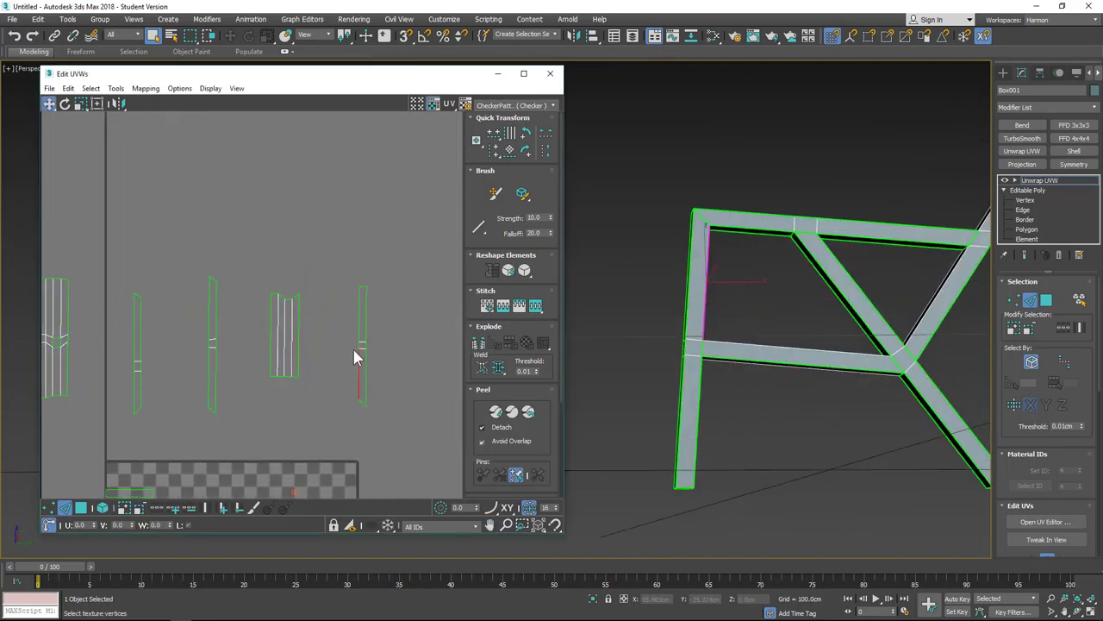
{"action": "scroll", "coordinate": [403, 320], "scroll_direction": "up", "scroll_amount": 3}
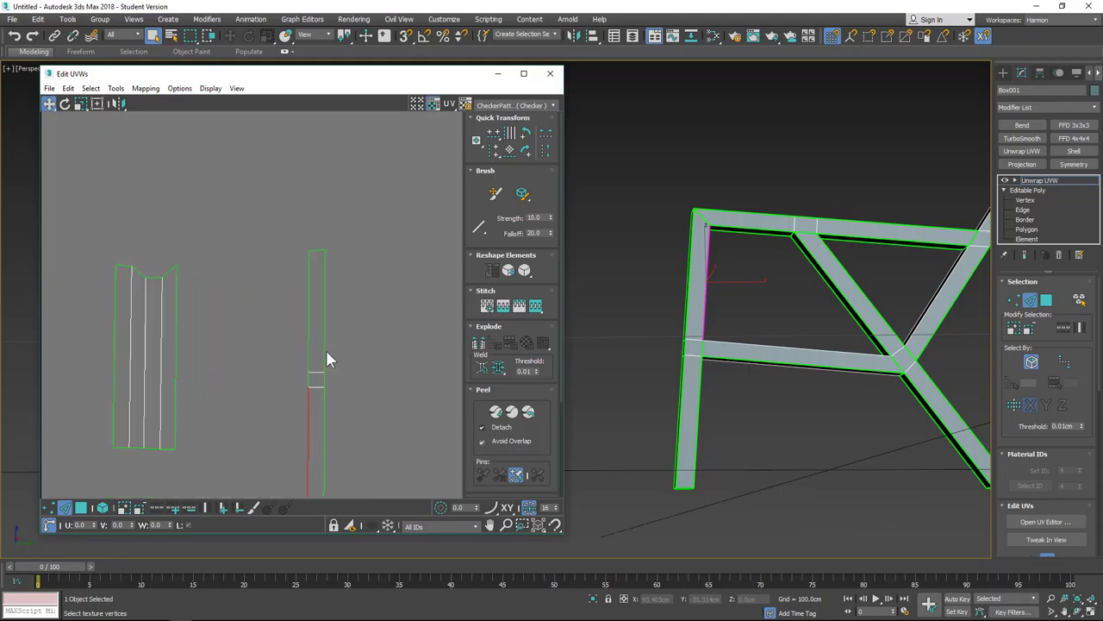
{"action": "left_click", "coordinate": [325, 352]}
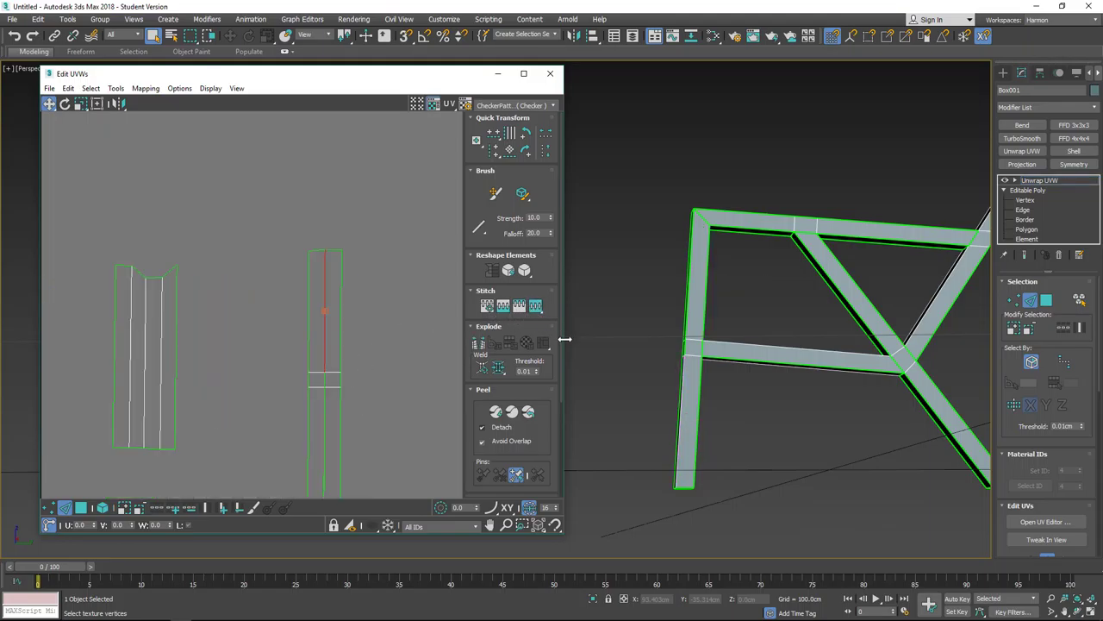
{"action": "left_click", "coordinate": [326, 405]}
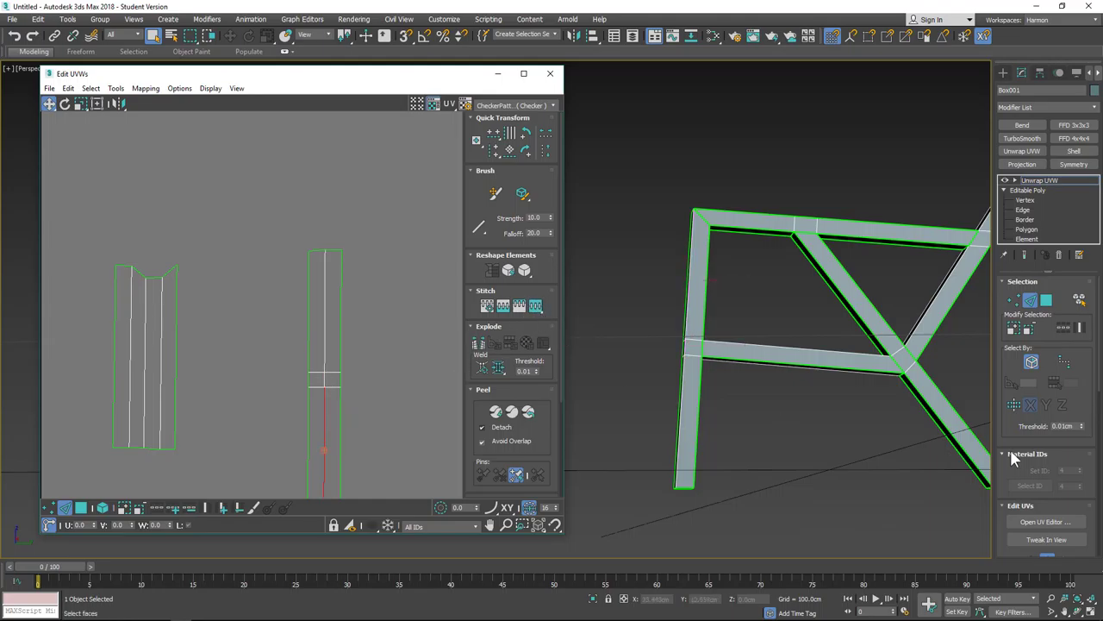
{"action": "middle_click_drag", "start_coordinate": [352, 352], "coordinate": [308, 284]}
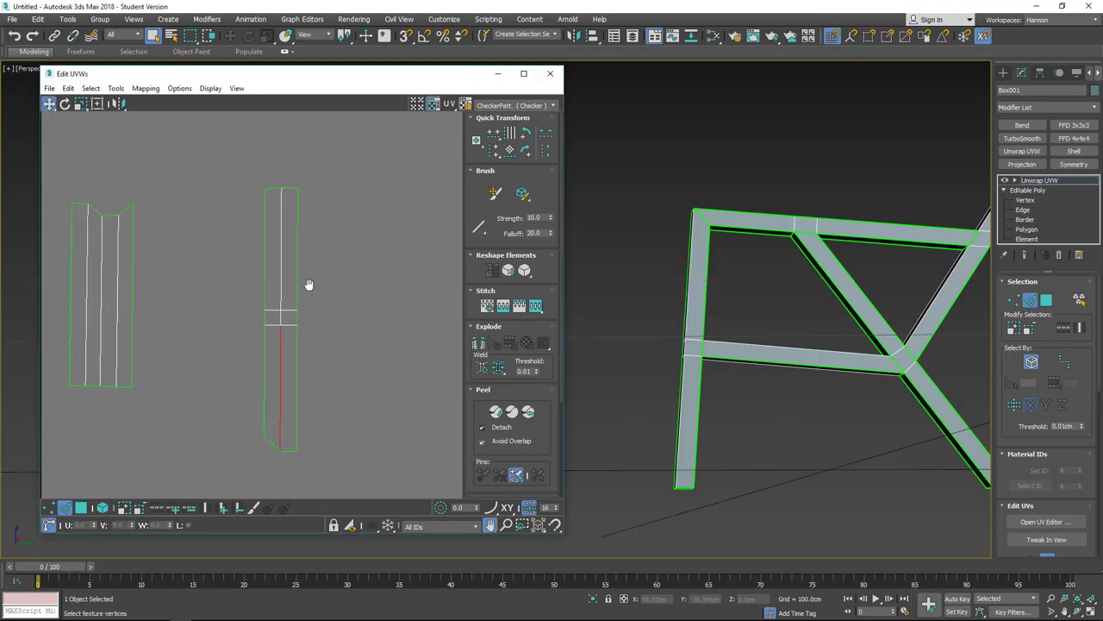
{"action": "left_click", "coordinate": [296, 283]}
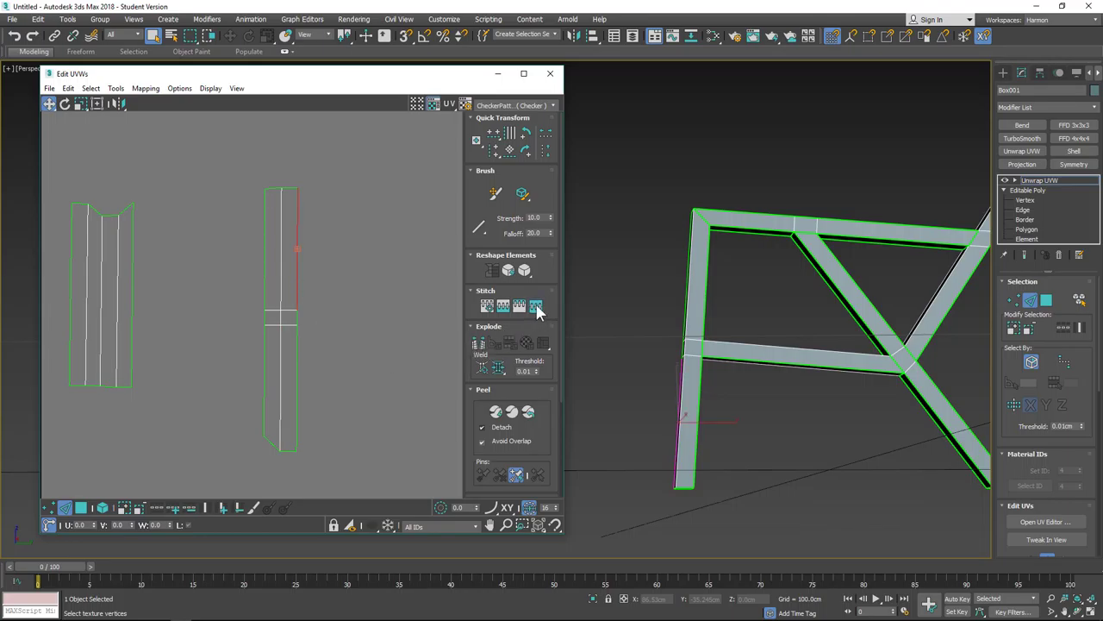
{"action": "left_click", "coordinate": [535, 305]}
Stitch more strips along the right shell's upper-right and lower inner edges, then inspect the chair
{"action": "left_click", "coordinate": [296, 351]}
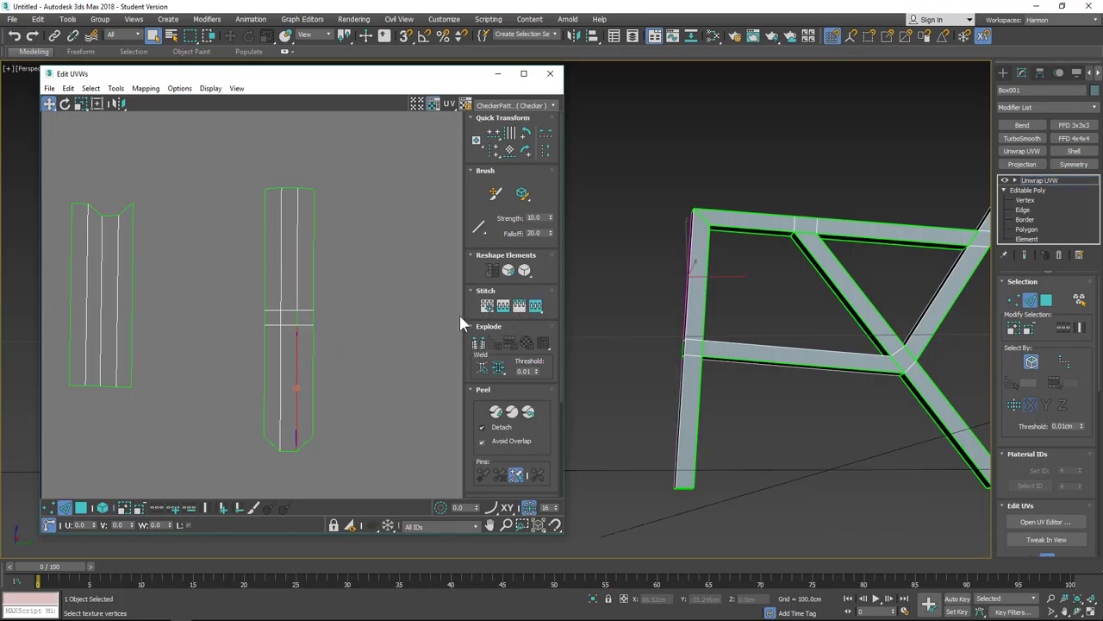
{"action": "scroll", "coordinate": [334, 304], "scroll_direction": "down", "scroll_amount": 2}
{"action": "left_click", "coordinate": [317, 282]}
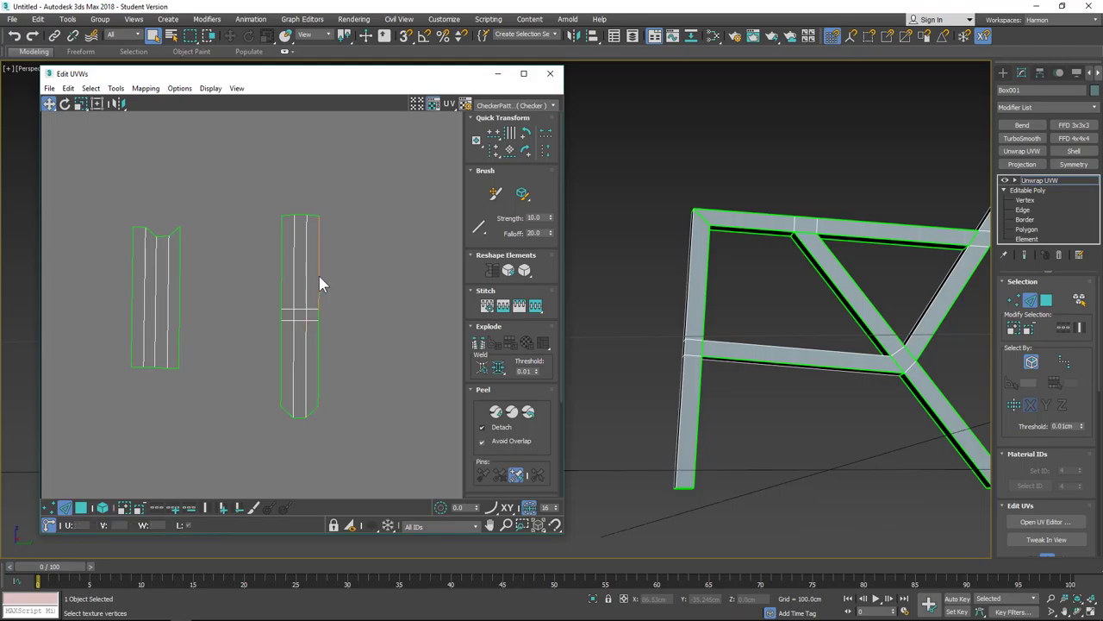
{"action": "left_click", "coordinate": [536, 305]}
{"action": "left_click", "coordinate": [321, 332]}
{"action": "left_click", "coordinate": [535, 305]}
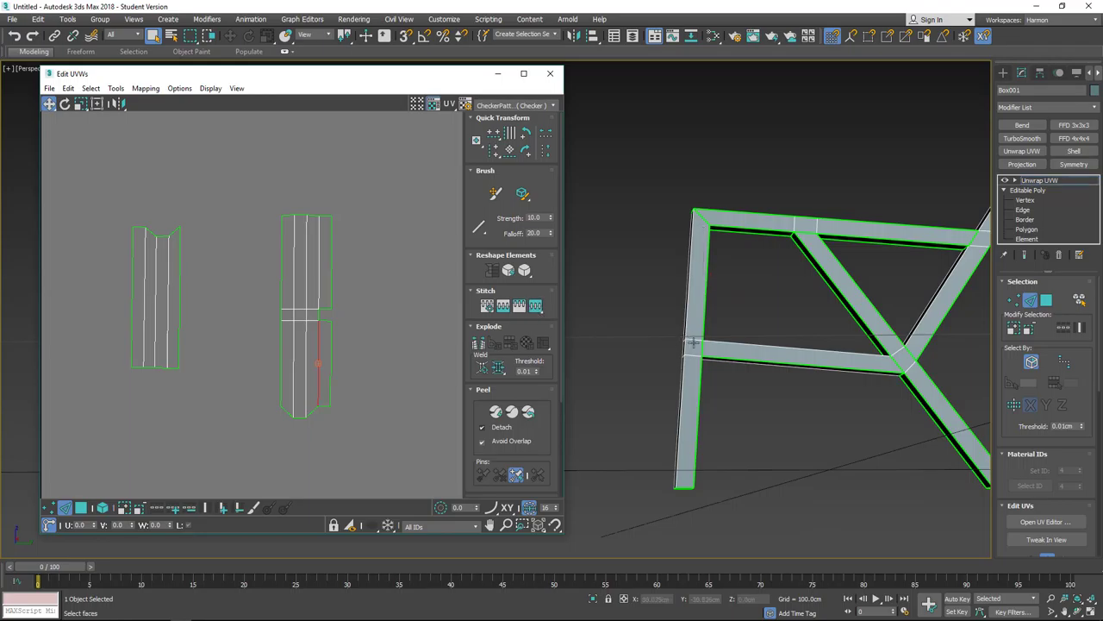
{"action": "middle_click_drag", "start_coordinate": [803, 344], "coordinate": [714, 323], "text": "alt"}
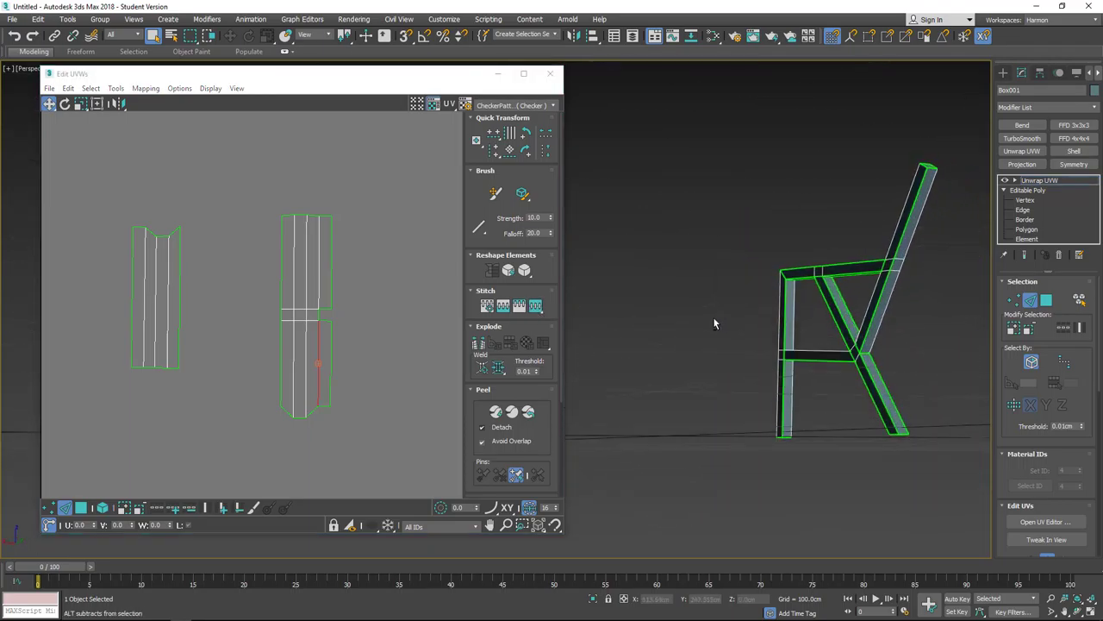
{"action": "middle_click_drag", "start_coordinate": [796, 349], "coordinate": [791, 293], "text": "alt"}
Stitch the diagonal brace strip onto the middle UV shell's left edge
{"action": "scroll", "coordinate": [776, 286], "scroll_direction": "up", "scroll_amount": 6}
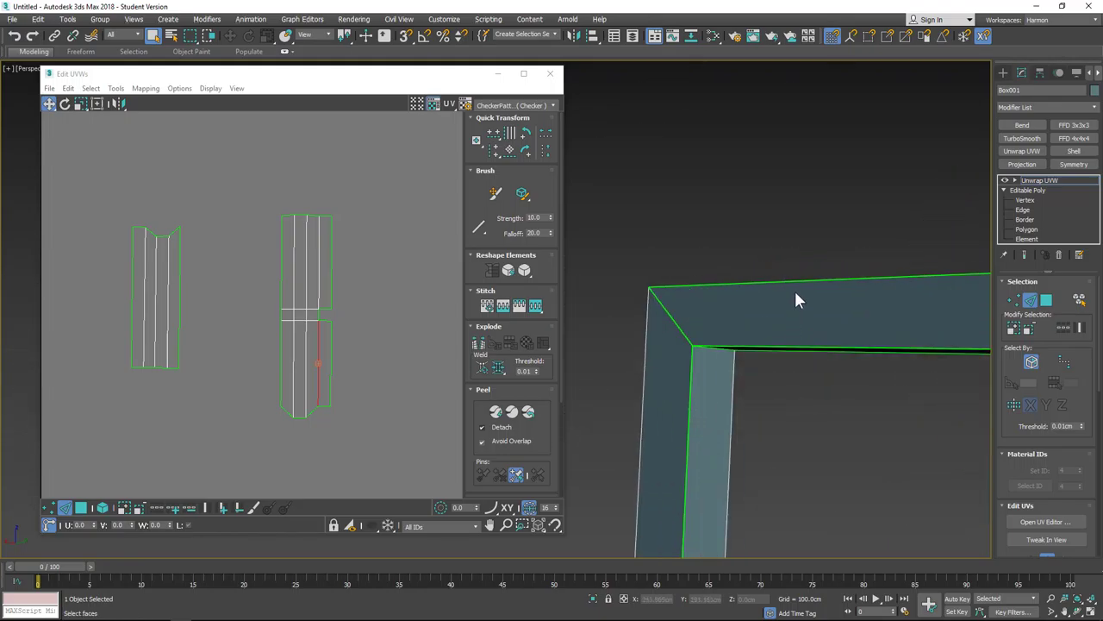
{"action": "left_click", "coordinate": [798, 284]}
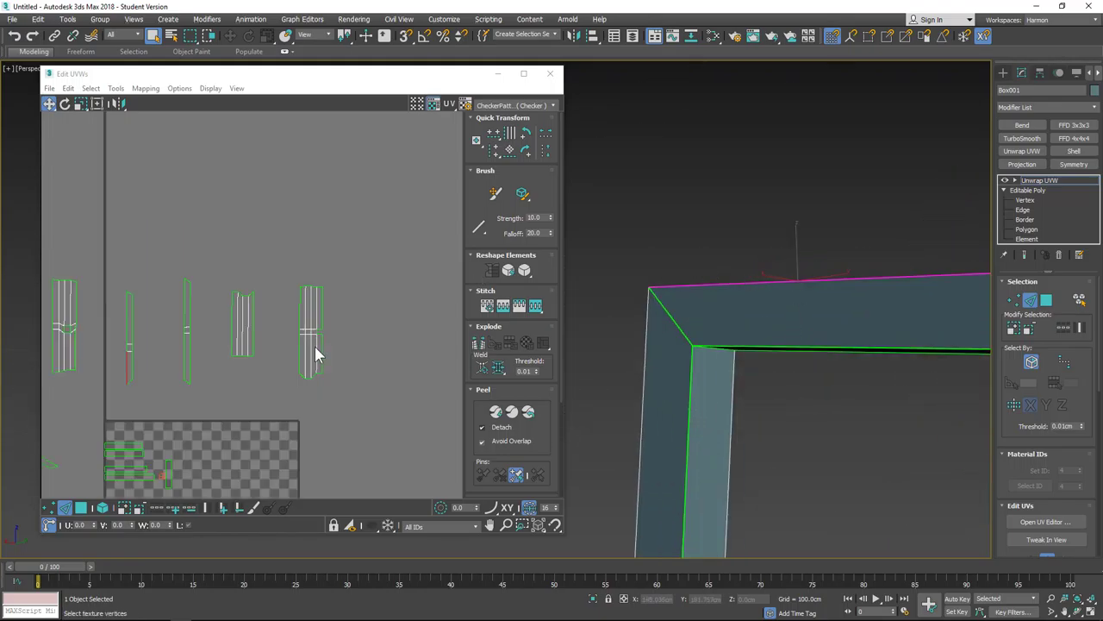
{"action": "scroll", "coordinate": [236, 339], "scroll_direction": "down", "scroll_amount": 3}
{"action": "middle_click_drag", "start_coordinate": [166, 358], "coordinate": [303, 299]}
{"action": "scroll", "coordinate": [346, 310], "scroll_direction": "up", "scroll_amount": 4}
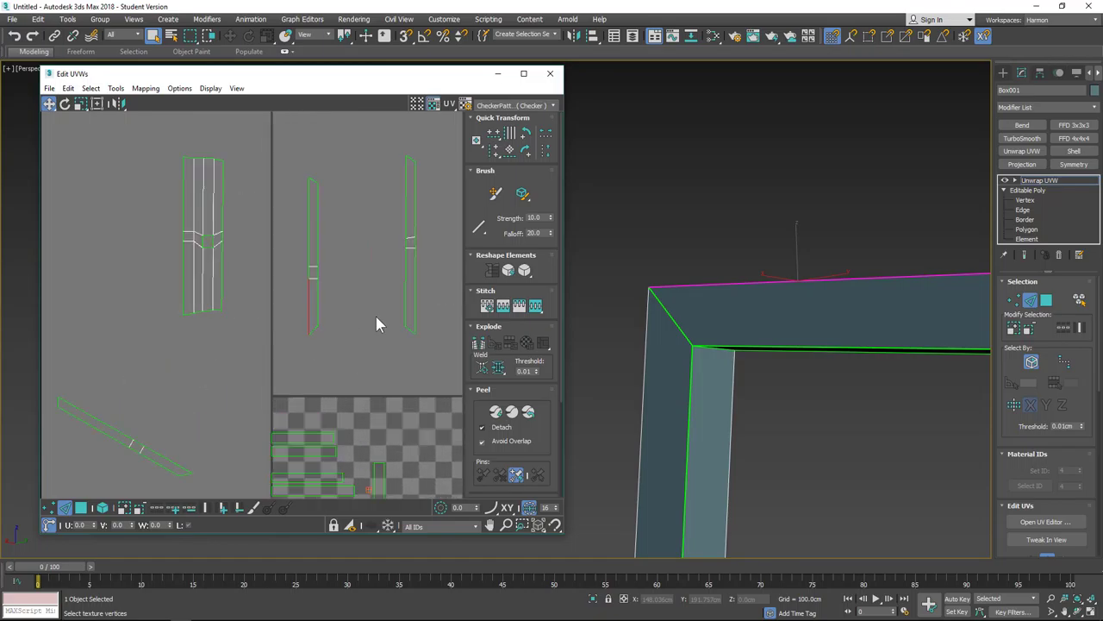
{"action": "left_click", "coordinate": [308, 246]}
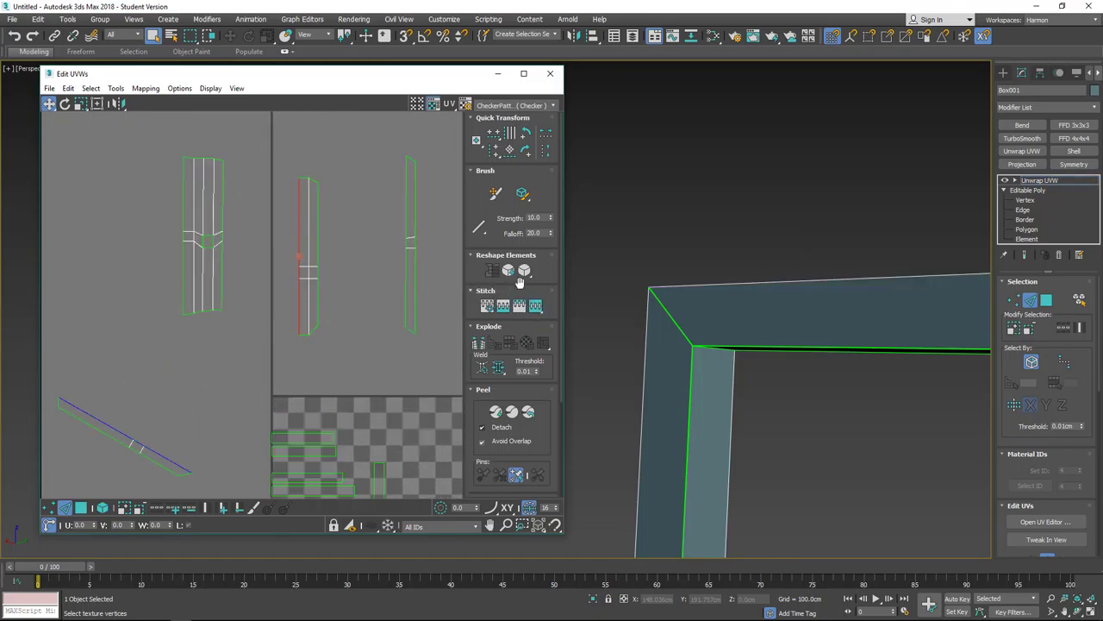
{"action": "left_click", "coordinate": [536, 306]}
{"action": "left_click", "coordinate": [293, 239]}
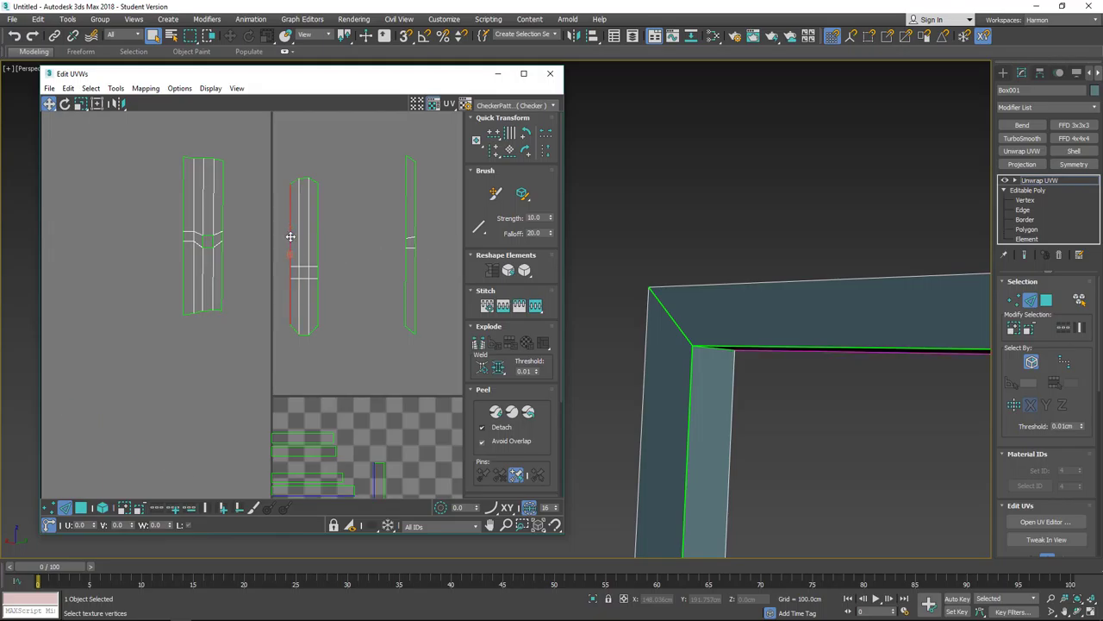
{"action": "left_click", "coordinate": [517, 308]}
Select the UV vertex where the strips join and bring up its quad menu
{"action": "scroll", "coordinate": [272, 312], "scroll_direction": "up", "scroll_amount": 4}
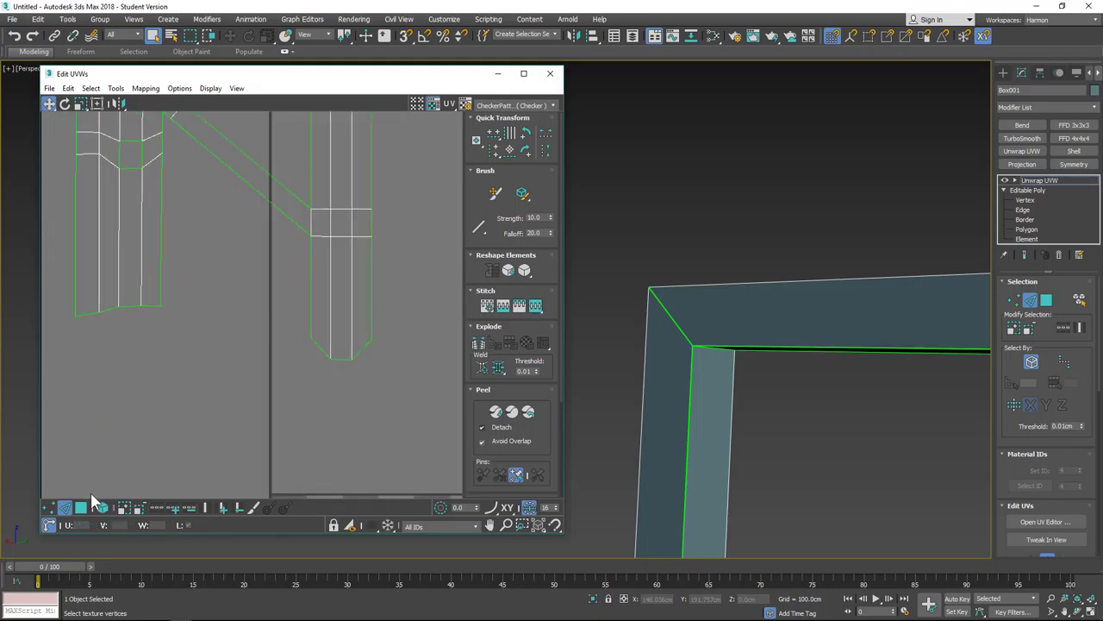
{"action": "left_click", "coordinate": [310, 218]}
{"action": "right_click", "coordinate": [307, 215]}
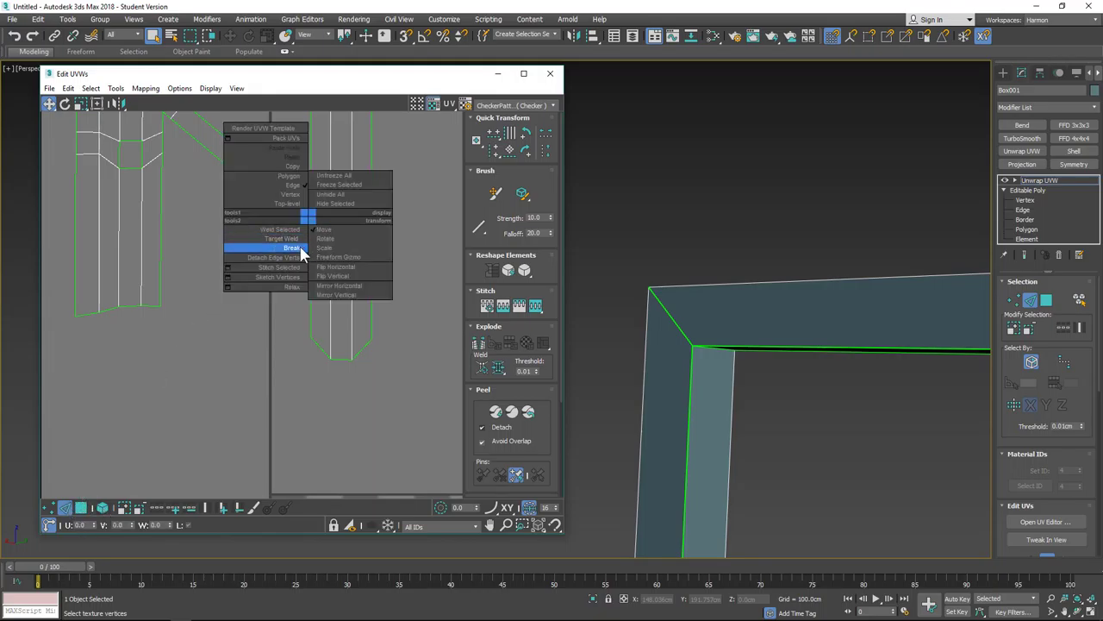
Break the joined vertex and move the diagonal strip away from the other shells
{"action": "left_click", "coordinate": [301, 250]}
{"action": "scroll", "coordinate": [273, 258], "scroll_direction": "down", "scroll_amount": 6}
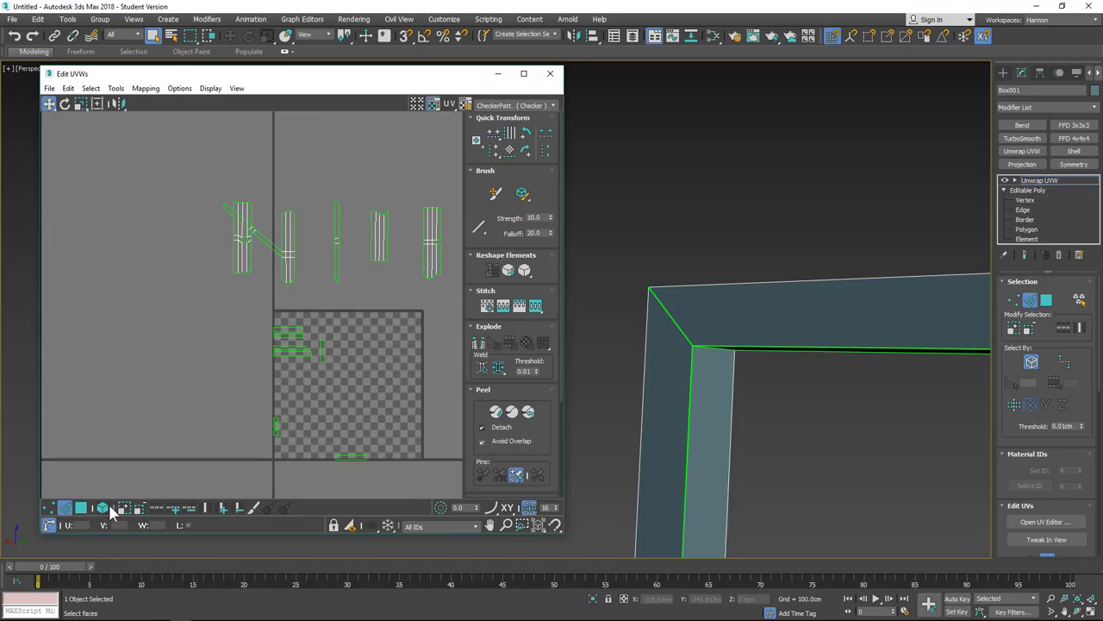
{"action": "left_click", "coordinate": [109, 509]}
{"action": "left_click", "coordinate": [266, 245]}
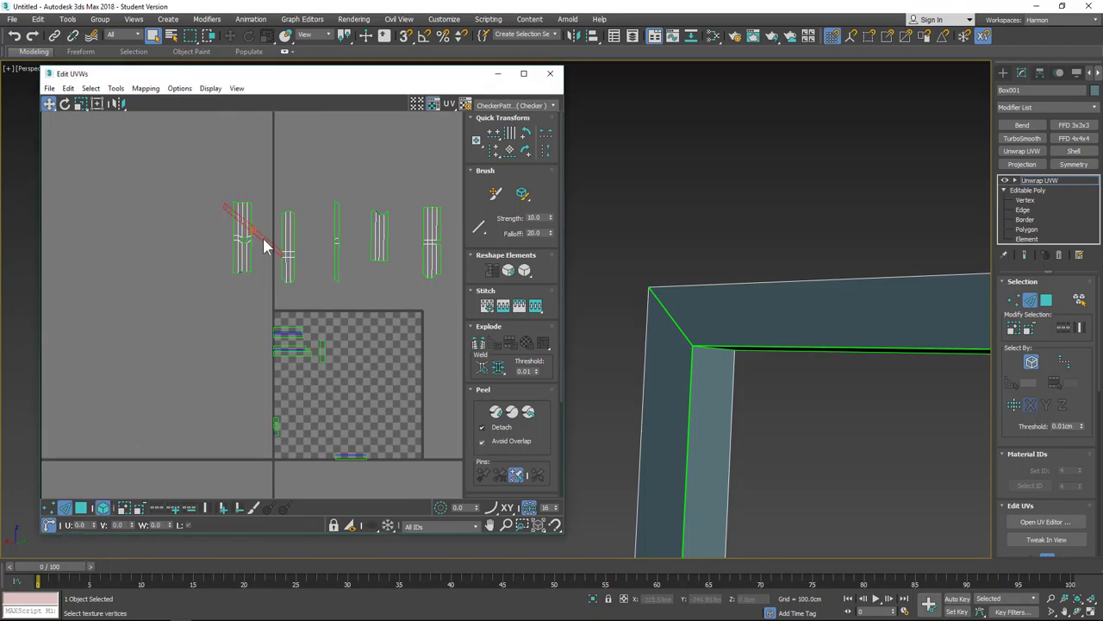
{"action": "left_click_drag", "start_coordinate": [263, 243], "coordinate": [203, 417]}
Stitch the small leftover pieces onto the second shell along its left edges
{"action": "scroll", "coordinate": [361, 363], "scroll_direction": "down", "scroll_amount": 2}
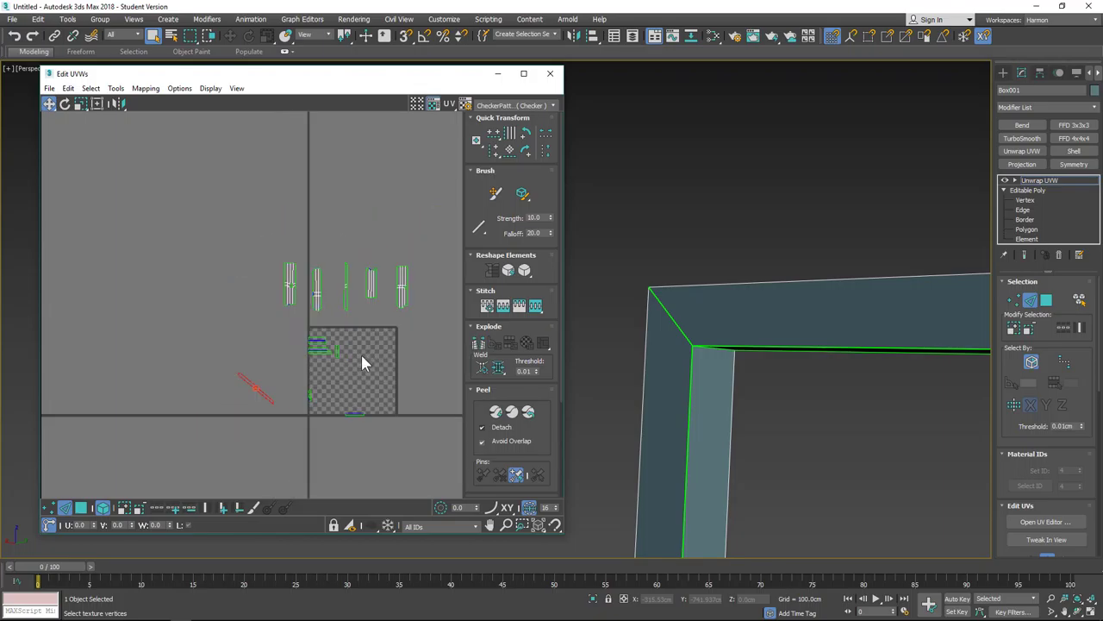
{"action": "scroll", "coordinate": [345, 289], "scroll_direction": "up", "scroll_amount": 3}
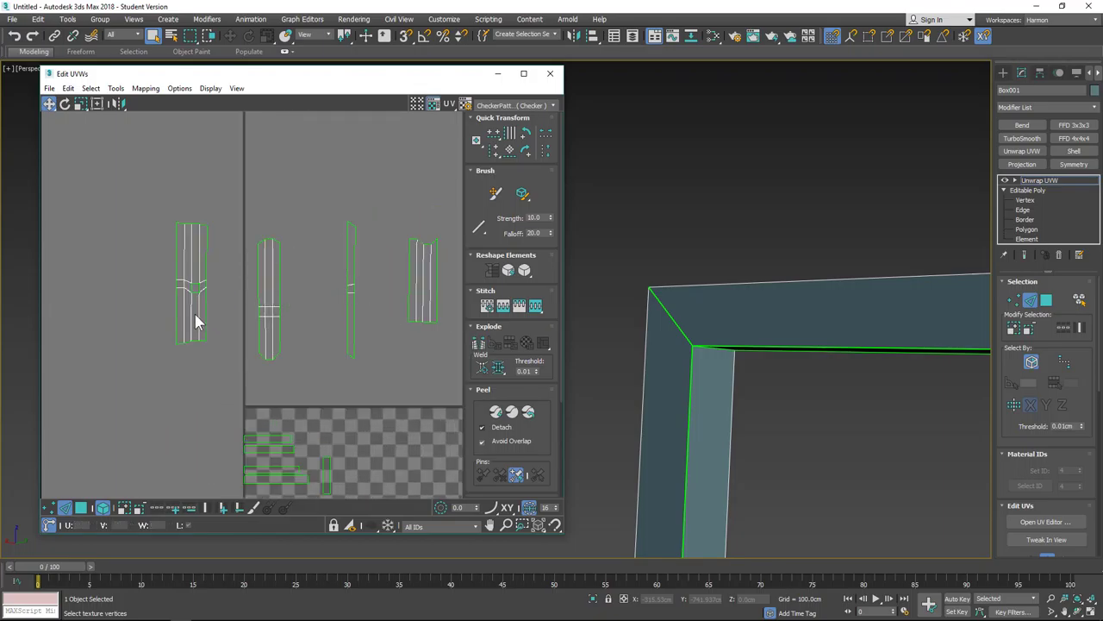
{"action": "left_click", "coordinate": [261, 287]}
{"action": "left_click", "coordinate": [533, 305]}
{"action": "left_click", "coordinate": [261, 336]}
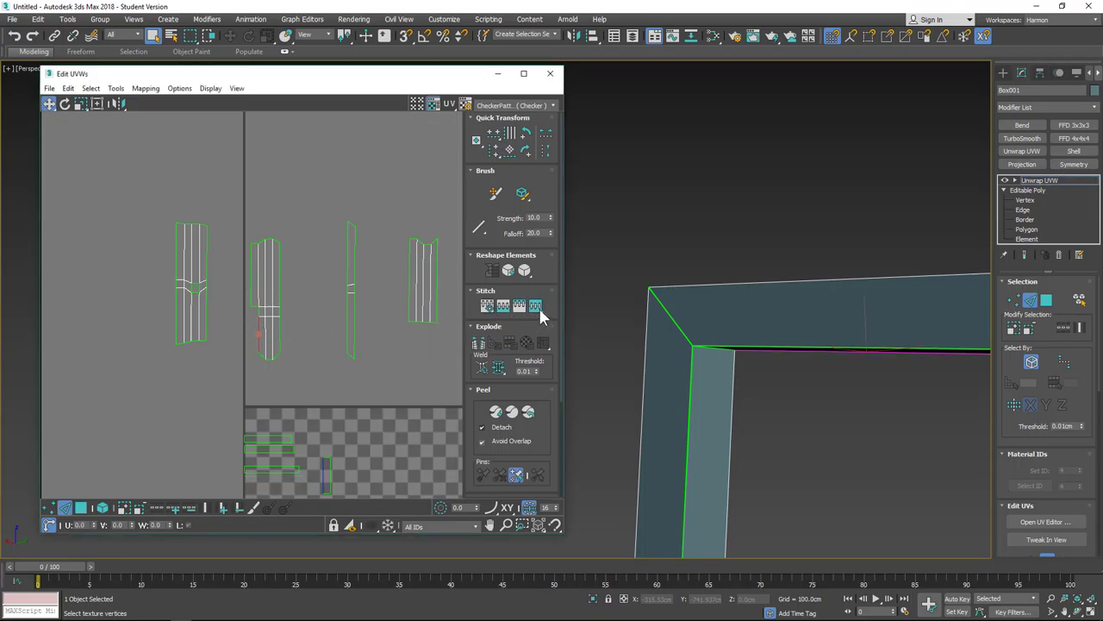
{"action": "left_click", "coordinate": [535, 306]}
Select an edge on the diagonal brace in the viewport
{"action": "scroll", "coordinate": [315, 336], "scroll_direction": "down", "scroll_amount": 3}
{"action": "scroll", "coordinate": [319, 343], "scroll_direction": "up", "scroll_amount": 4}
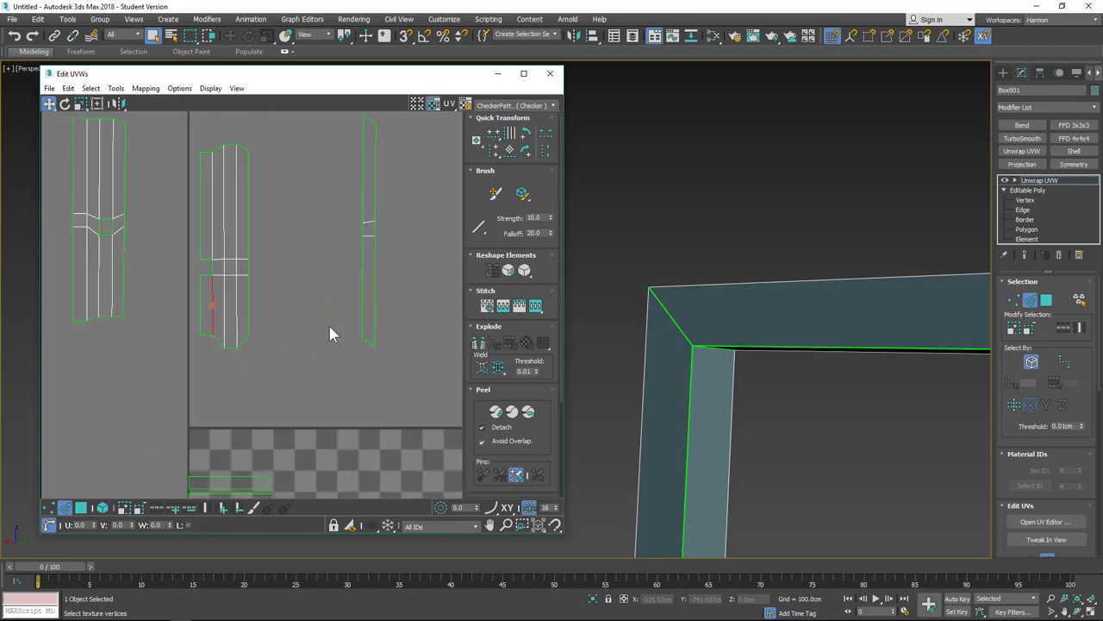
{"action": "scroll", "coordinate": [687, 254], "scroll_direction": "down", "scroll_amount": 4}
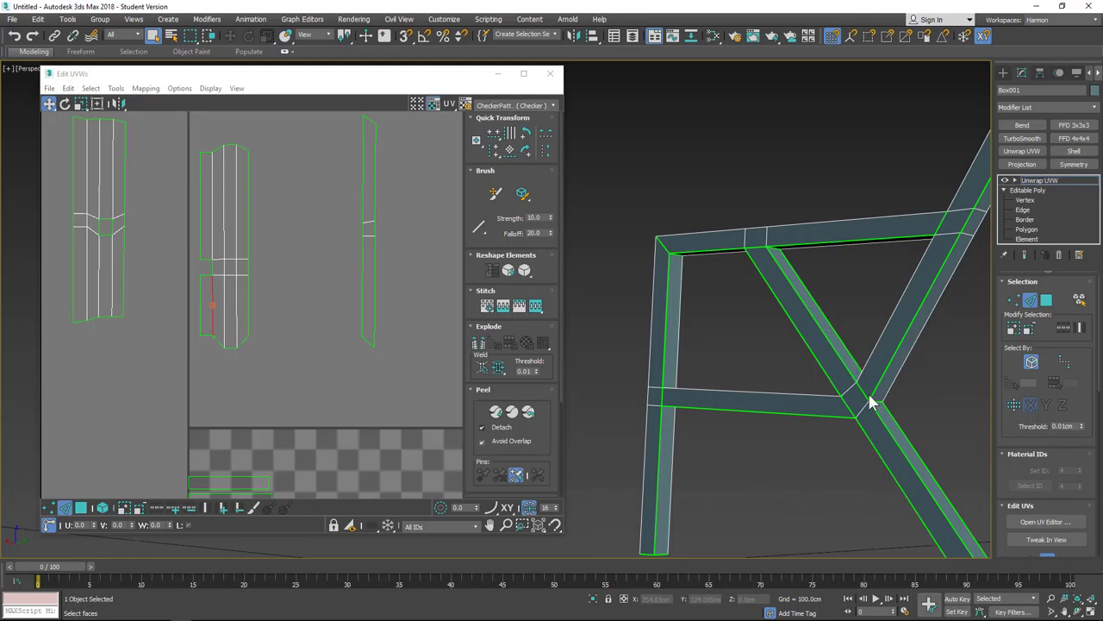
{"action": "left_click", "coordinate": [881, 454]}
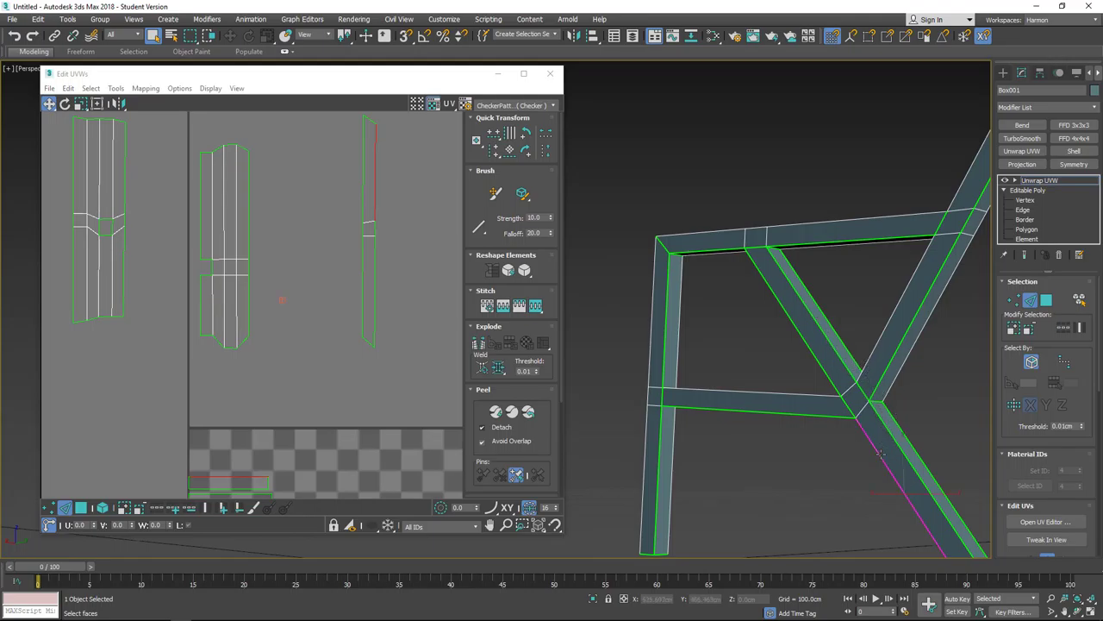
Stitch the right shell's upper and lower parts together along their left edges
{"action": "left_click", "coordinate": [365, 176]}
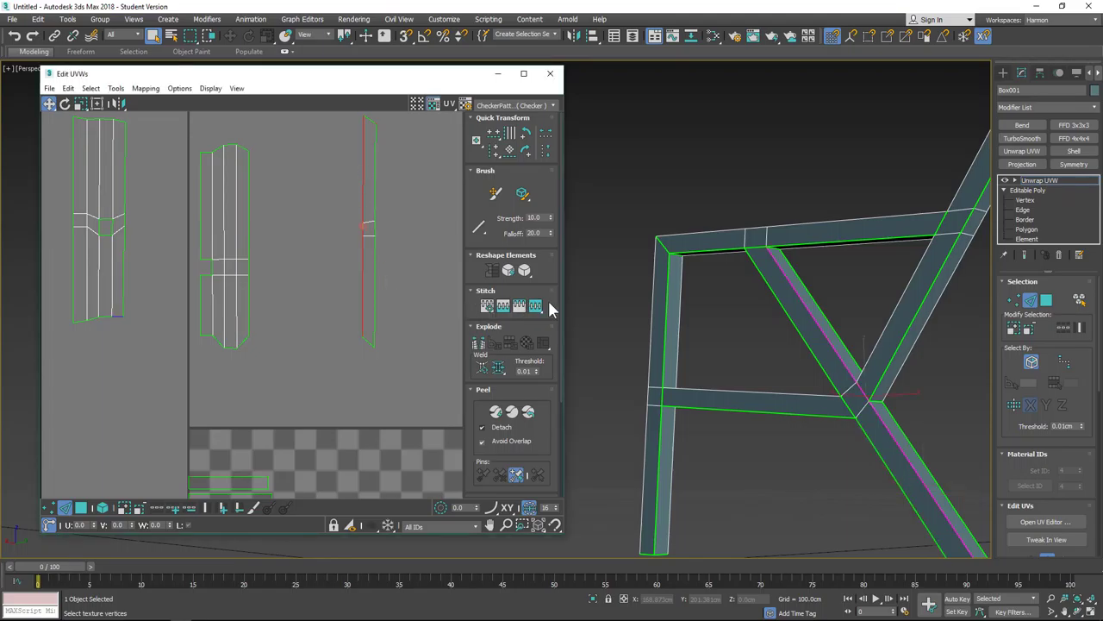
{"action": "left_click", "coordinate": [536, 306]}
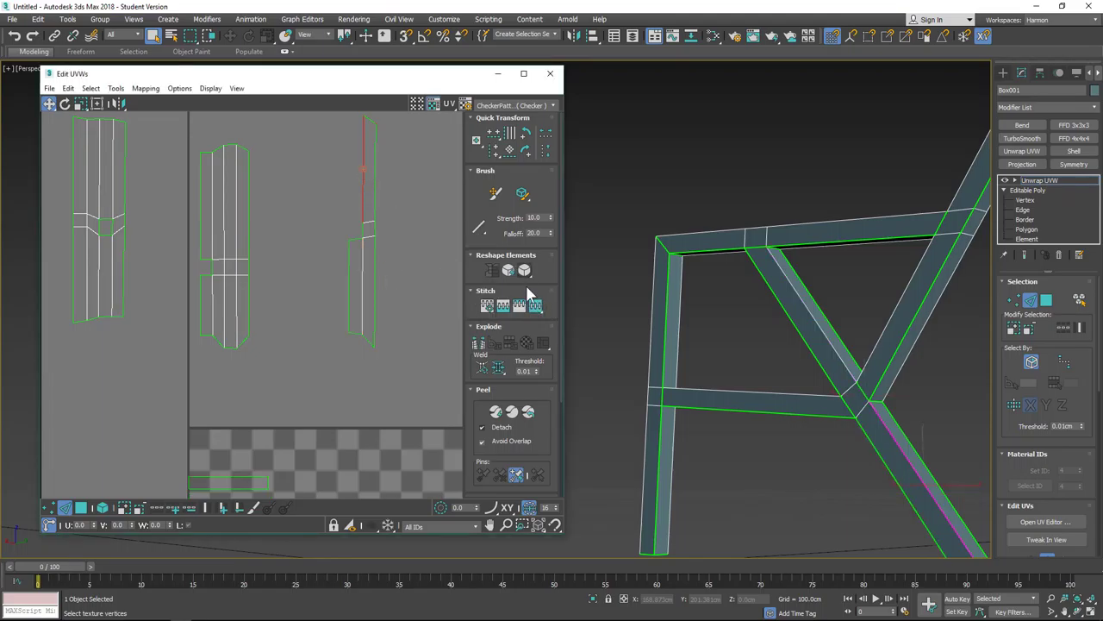
{"action": "left_click", "coordinate": [362, 212]}
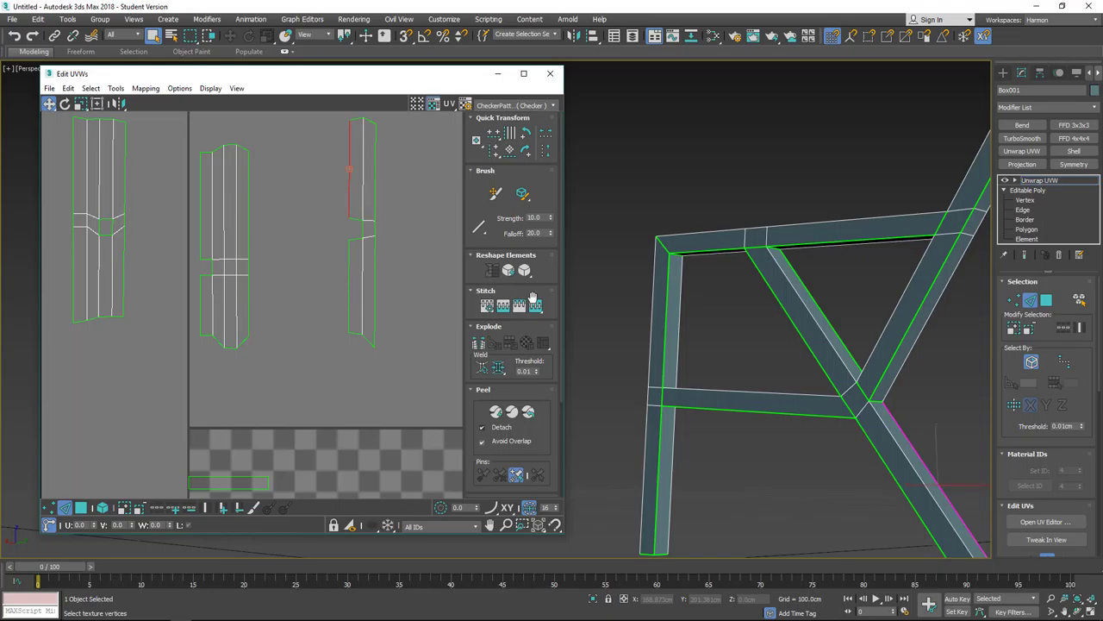
{"action": "left_click", "coordinate": [536, 307]}
{"action": "left_click", "coordinate": [347, 274]}
{"action": "left_click", "coordinate": [536, 306]}
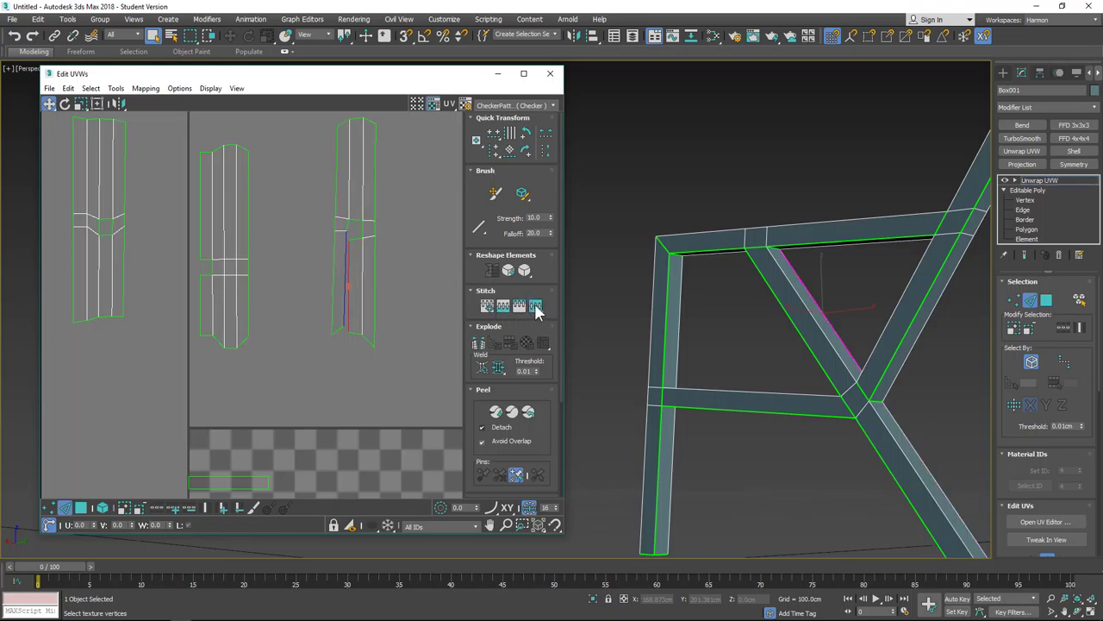
{"action": "left_click", "coordinate": [338, 181]}
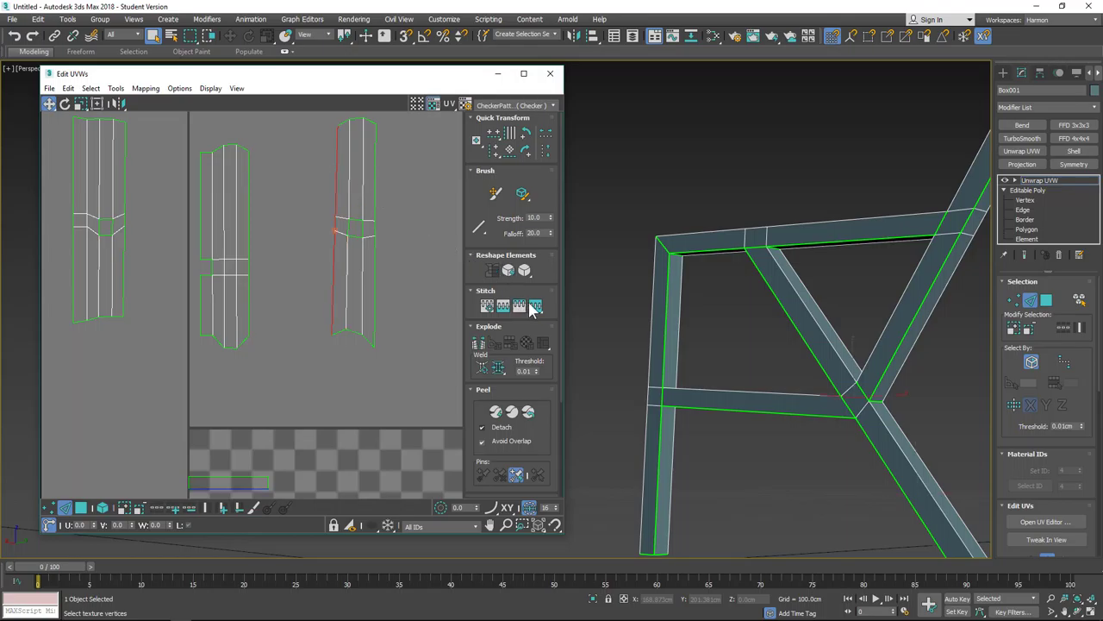
{"action": "left_click", "coordinate": [536, 307]}
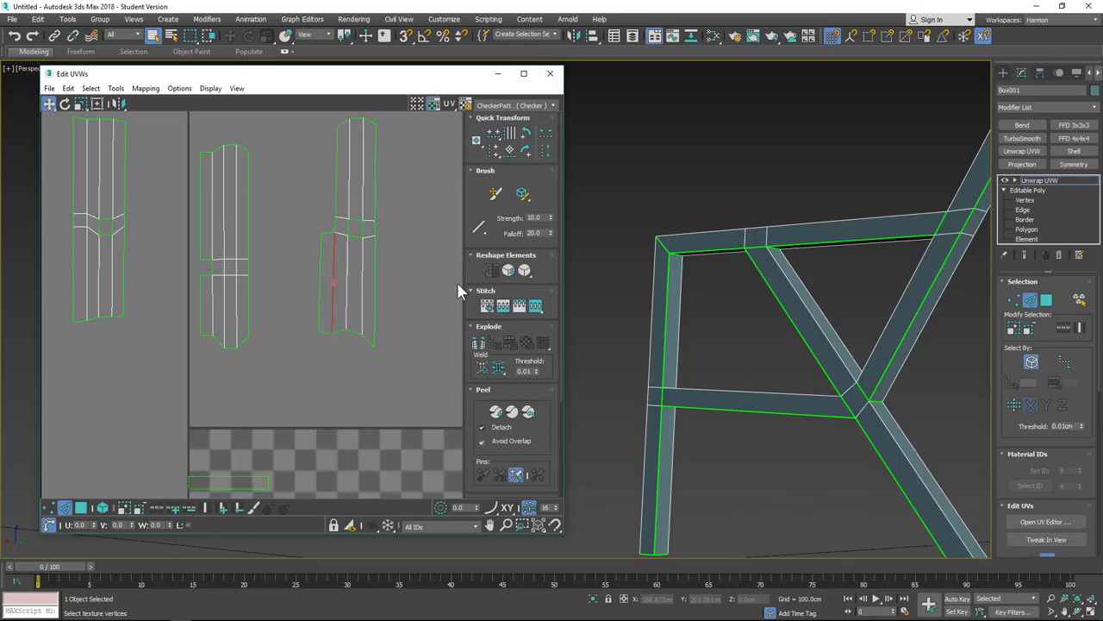
{"action": "left_click", "coordinate": [335, 190]}
{"action": "left_click", "coordinate": [535, 306]}
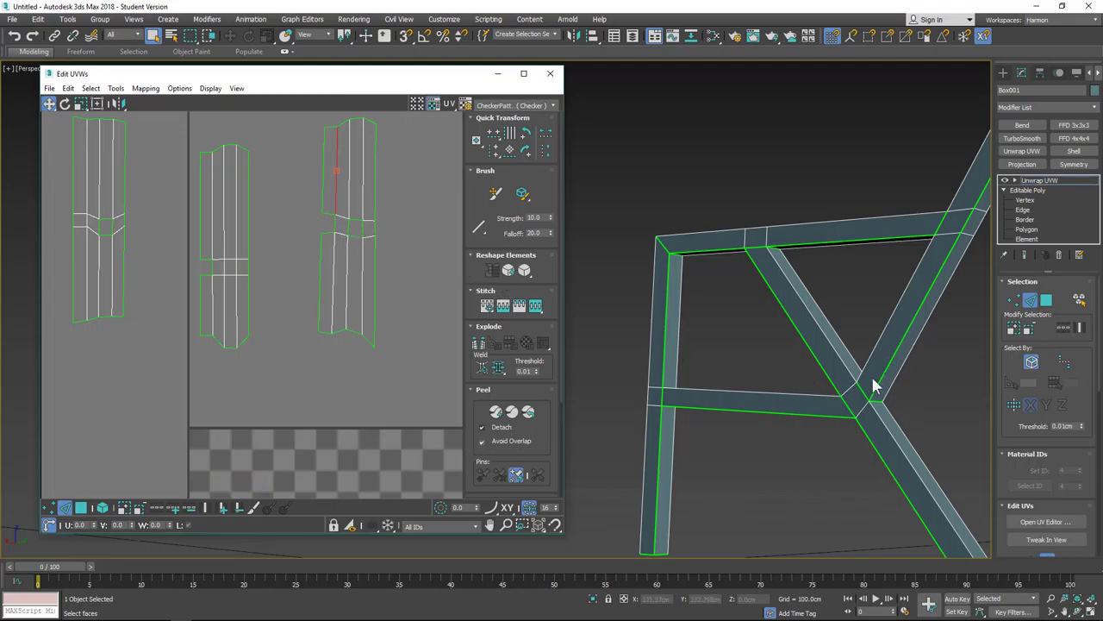
Orbit around the chair to inspect the left leg and recentre the UV view
{"action": "middle_click_drag", "start_coordinate": [819, 415], "coordinate": [719, 323], "text": "alt"}
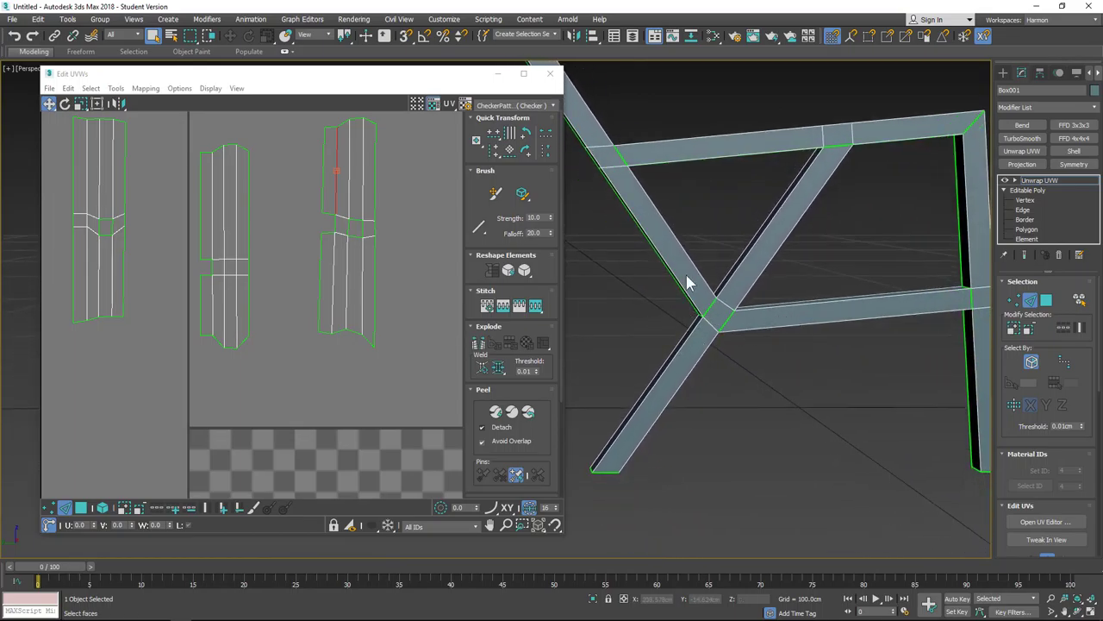
{"action": "middle_click_drag", "start_coordinate": [682, 239], "coordinate": [827, 269]}
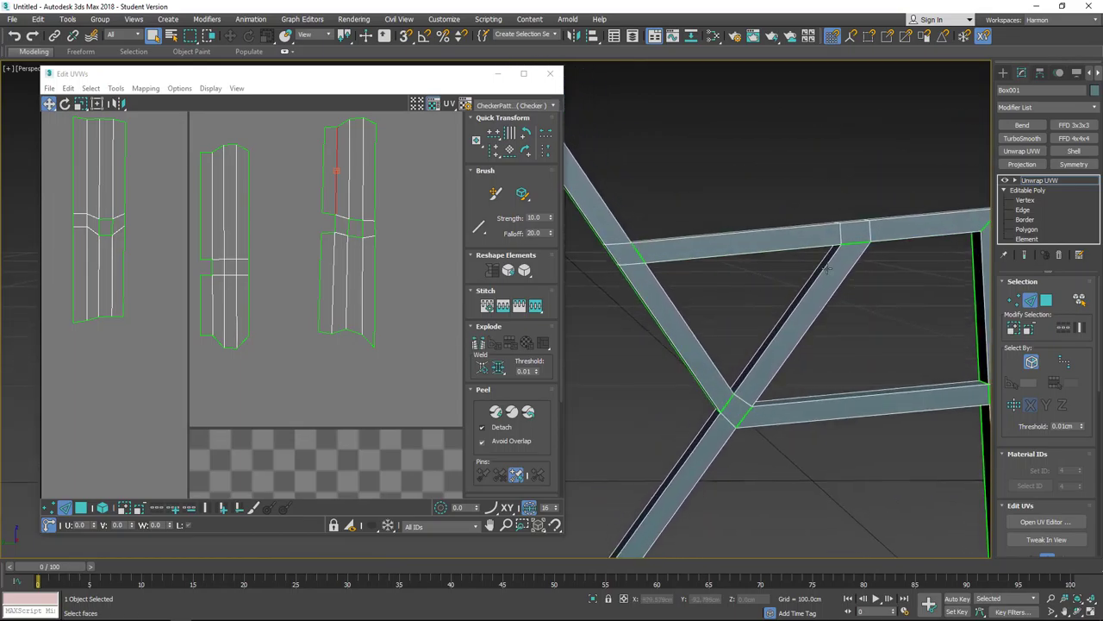
{"action": "left_click", "coordinate": [732, 422]}
{"action": "middle_click_drag", "start_coordinate": [676, 372], "coordinate": [856, 361], "text": "alt"}
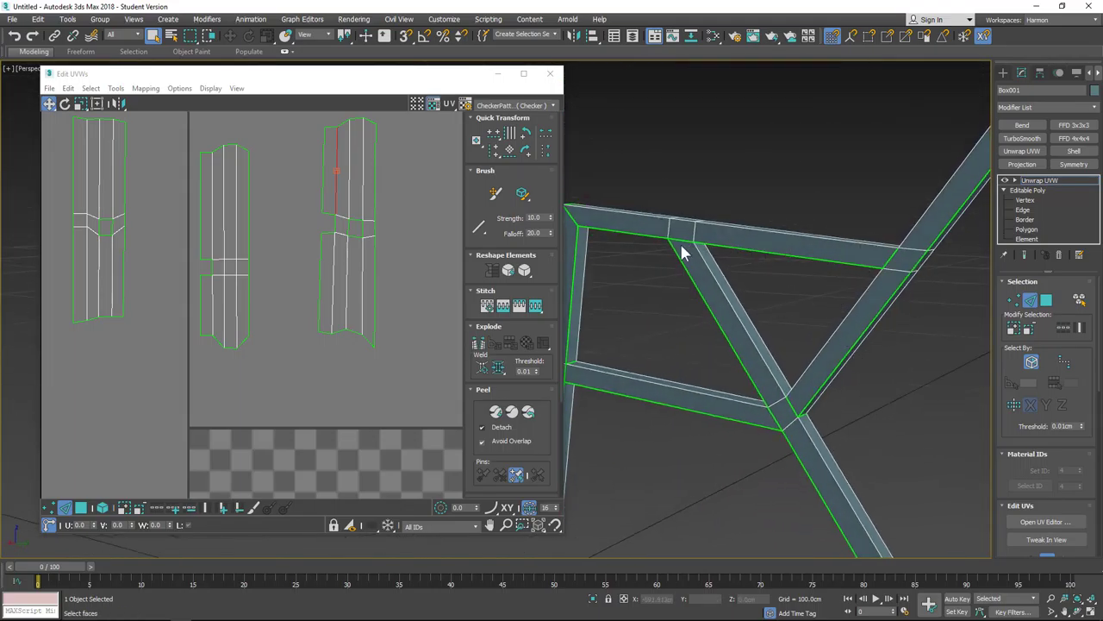
{"action": "middle_click_drag", "start_coordinate": [584, 234], "coordinate": [795, 258], "text": "alt"}
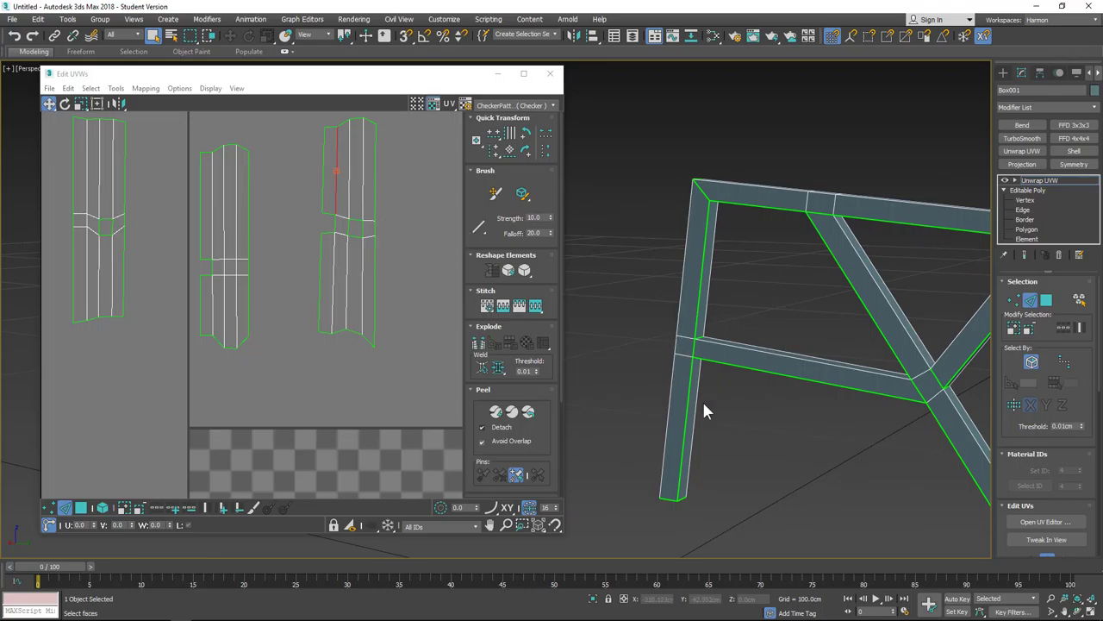
{"action": "scroll", "coordinate": [757, 346], "scroll_direction": "down", "scroll_amount": 5}
{"action": "middle_click_drag", "start_coordinate": [362, 363], "coordinate": [382, 365]}
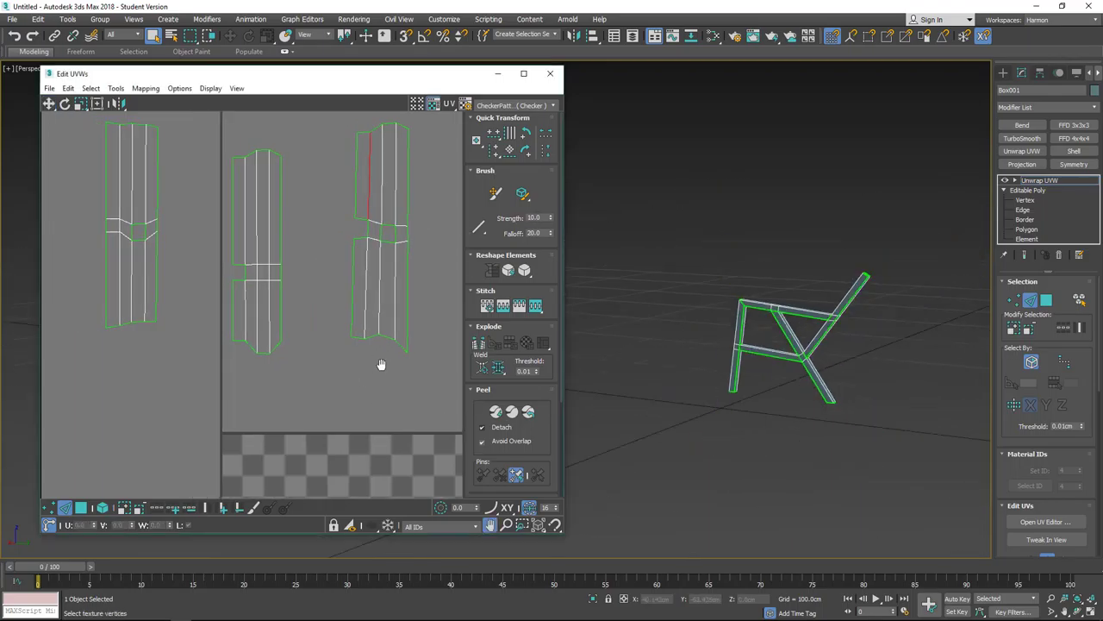
{"action": "scroll", "coordinate": [325, 401], "scroll_direction": "down", "scroll_amount": 4}
Move the small UV island up beside the long islands and check the chair from other angles
{"action": "middle_click_drag", "start_coordinate": [353, 406], "coordinate": [256, 241]}
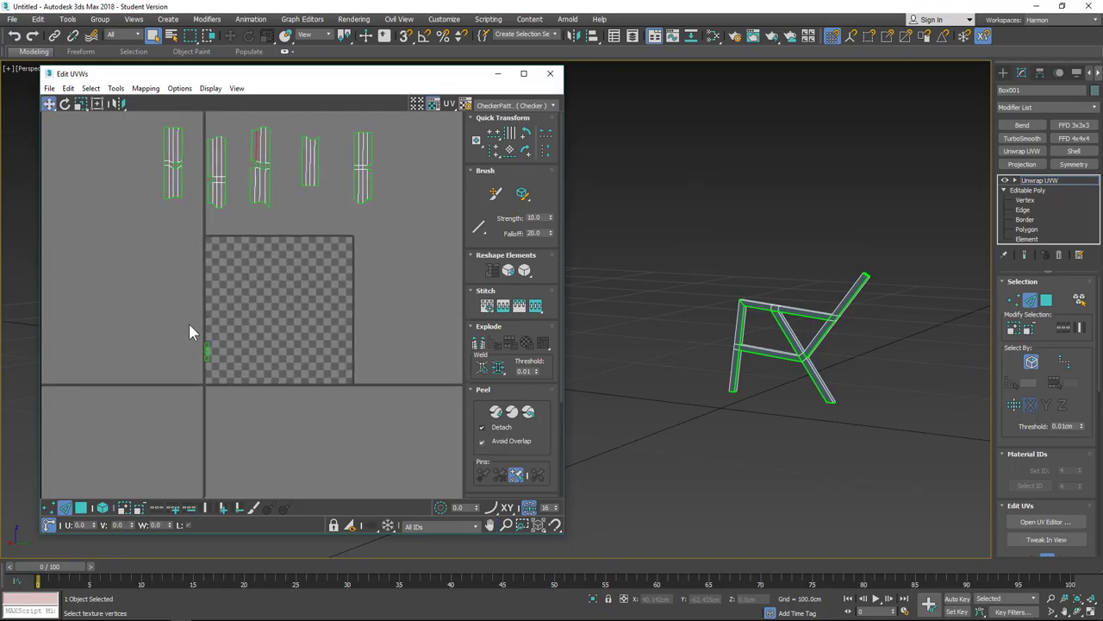
{"action": "left_click_drag", "start_coordinate": [218, 386], "coordinate": [189, 231]}
{"action": "middle_click_drag", "start_coordinate": [730, 404], "coordinate": [753, 421], "text": "alt"}
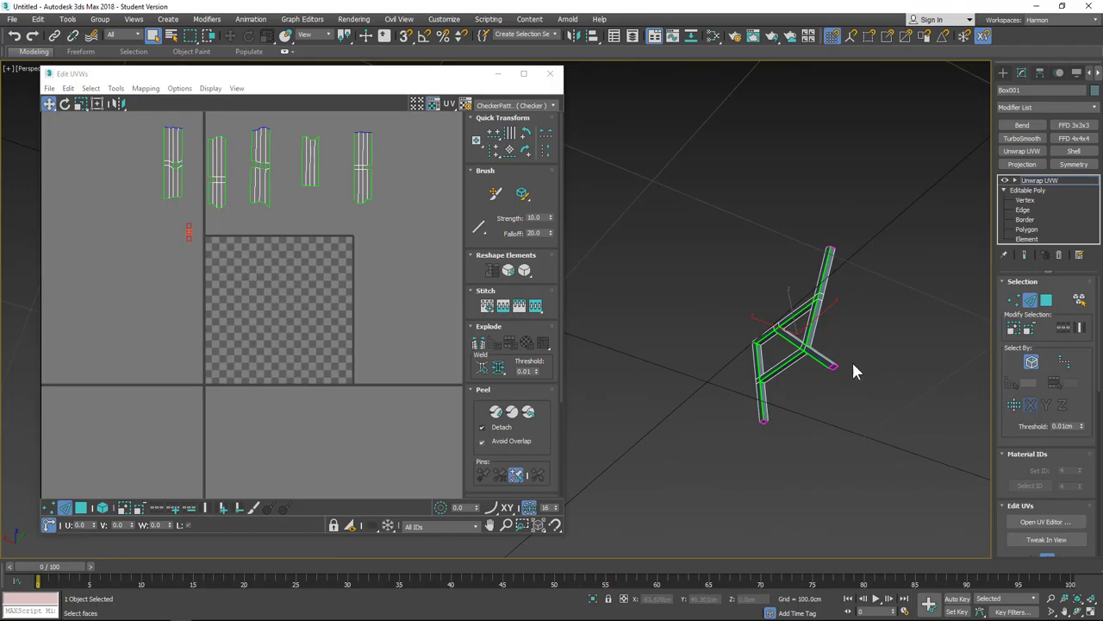
{"action": "middle_click_drag", "start_coordinate": [857, 270], "coordinate": [828, 284], "text": "alt"}
{"action": "middle_click_drag", "start_coordinate": [293, 315], "coordinate": [342, 374]}
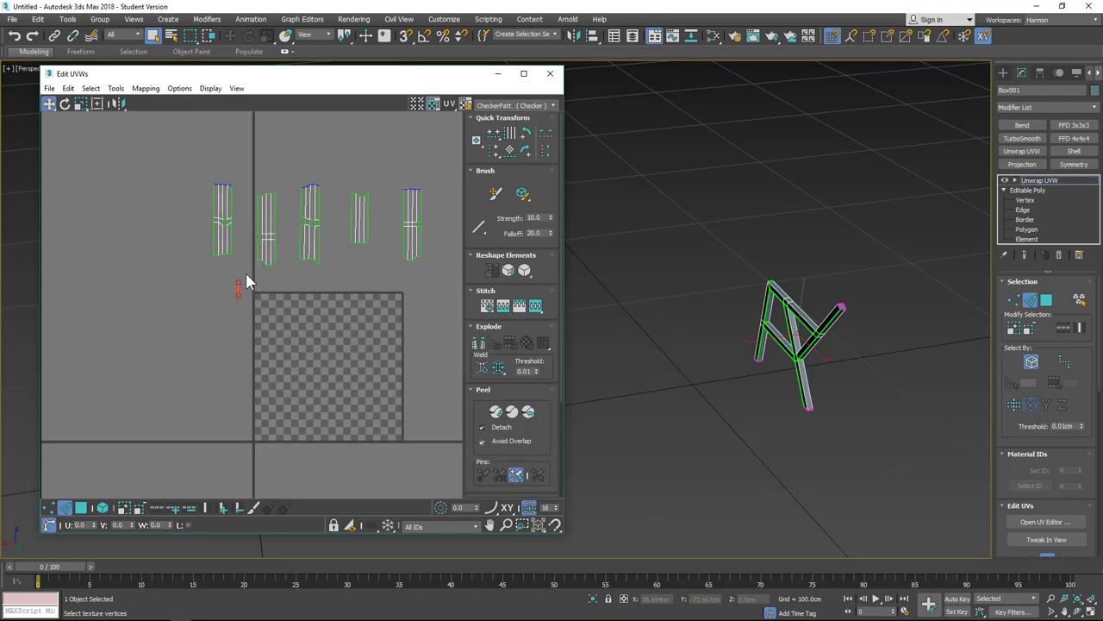
Select the three small UV squares, then the first long UV island
{"action": "scroll", "coordinate": [241, 281], "scroll_direction": "up", "scroll_amount": 5}
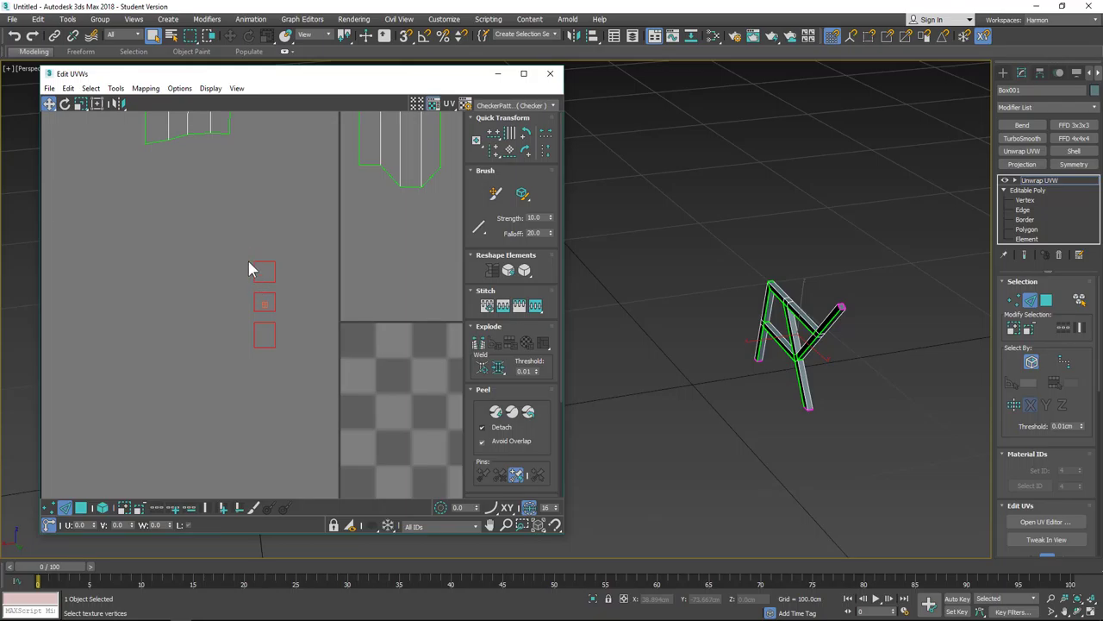
{"action": "left_click_drag", "start_coordinate": [243, 245], "coordinate": [303, 369]}
{"action": "scroll", "coordinate": [306, 379], "scroll_direction": "down", "scroll_amount": 8}
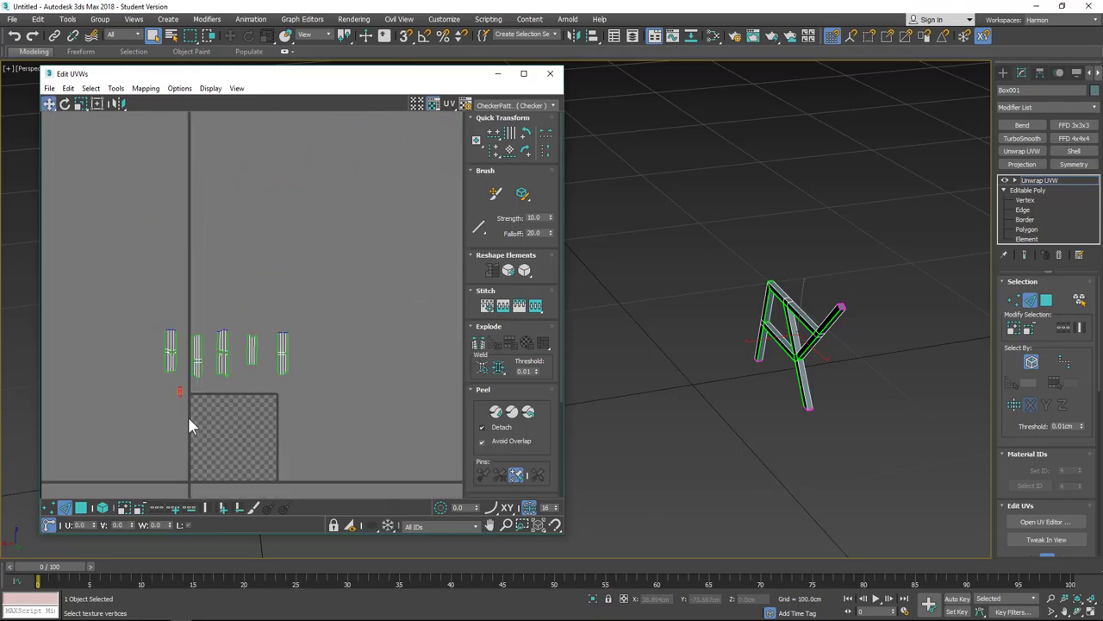
{"action": "middle_click_drag", "start_coordinate": [225, 396], "coordinate": [257, 310]}
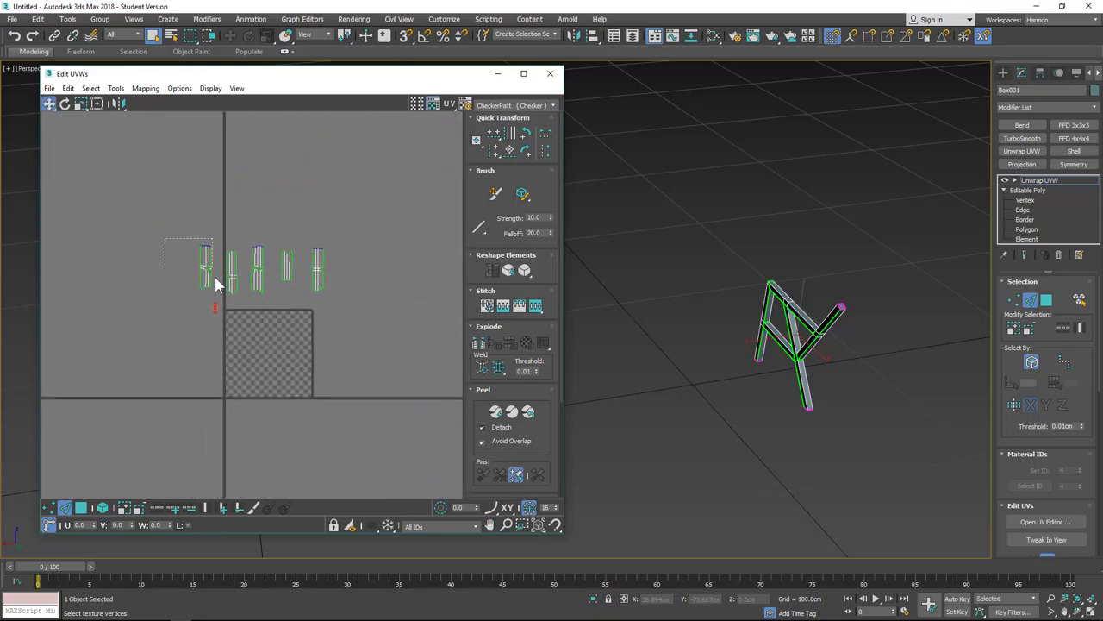
{"action": "left_click_drag", "start_coordinate": [216, 285], "coordinate": [261, 299]}
{"action": "scroll", "coordinate": [207, 276], "scroll_direction": "up", "scroll_amount": 6}
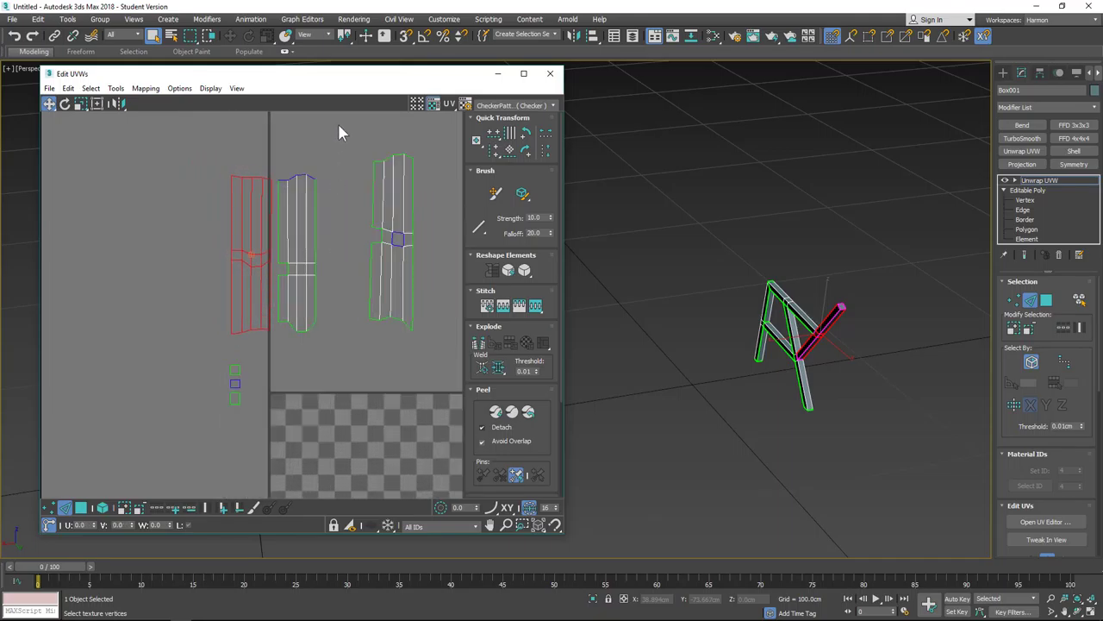
Move the right island toward the others and rotate the red shell about 3.27° upright
{"action": "left_click_drag", "start_coordinate": [343, 128], "coordinate": [431, 309]}
{"action": "left_click_drag", "start_coordinate": [414, 221], "coordinate": [364, 239]}
{"action": "left_click", "coordinate": [64, 103]}
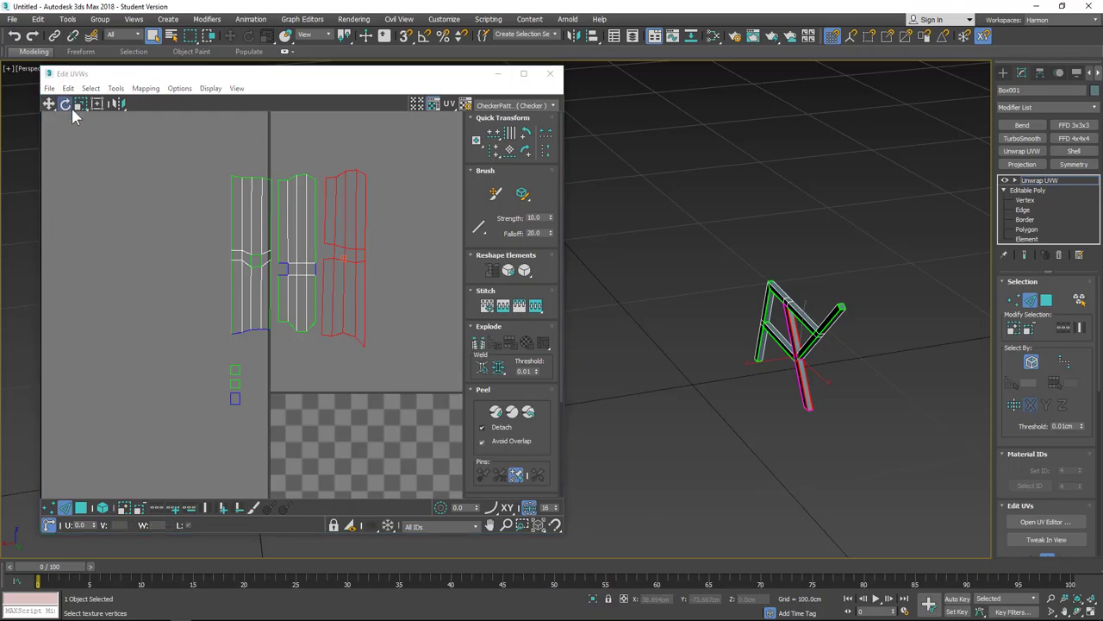
{"action": "mouse_move", "coordinate": [362, 182]}
{"action": "left_mouse_down"}
{"action": "mouse_move", "coordinate": [363, 191]}
{"action": "mouse_move", "coordinate": [353, 172]}
{"action": "left_mouse_up"}
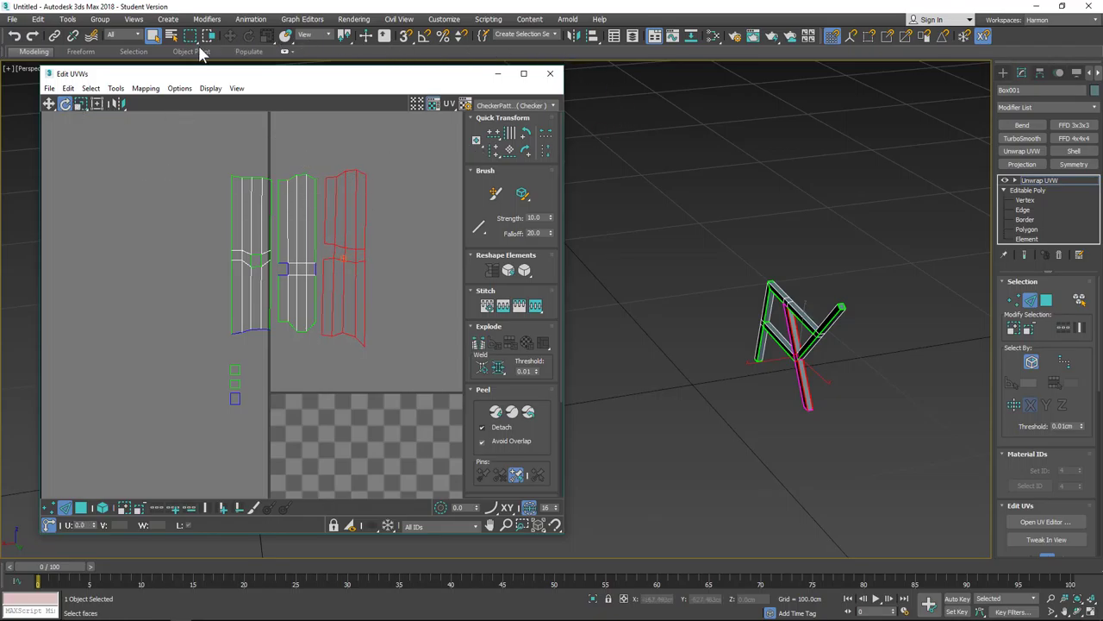
{"action": "left_click", "coordinate": [72, 103]}
{"action": "mouse_move", "coordinate": [359, 168]}
{"action": "left_mouse_down"}
{"action": "mouse_move", "coordinate": [349, 163]}
{"action": "mouse_move", "coordinate": [355, 170]}
{"action": "left_mouse_up"}
Slide the red shell and the far-right shell left beside the other shells
{"action": "scroll", "coordinate": [406, 234], "scroll_direction": "down", "scroll_amount": 3}
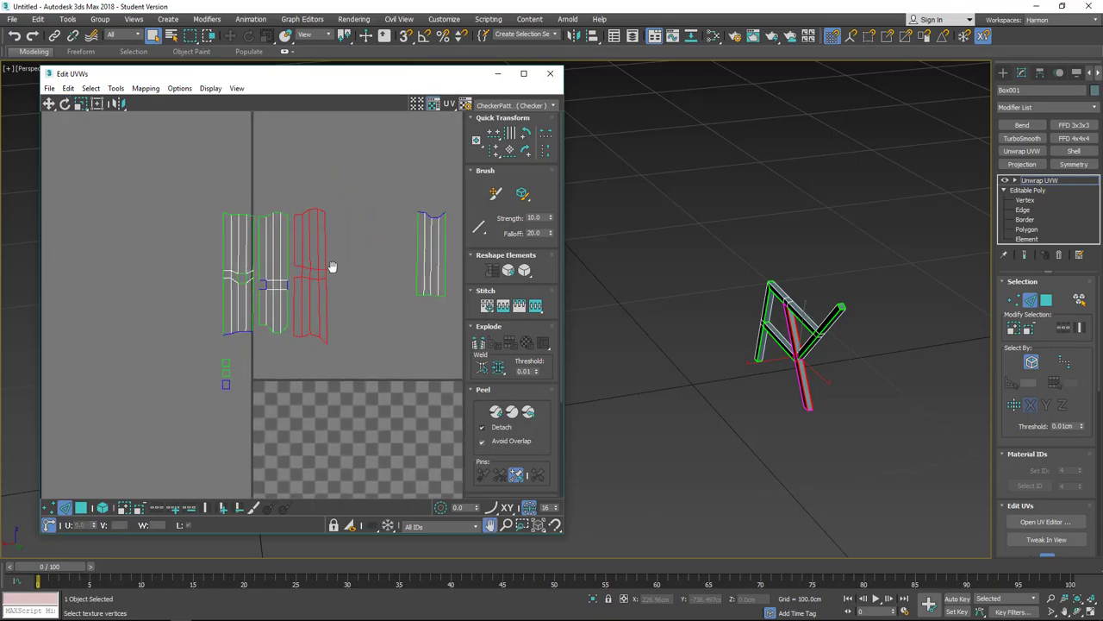
{"action": "left_click", "coordinate": [411, 301]}
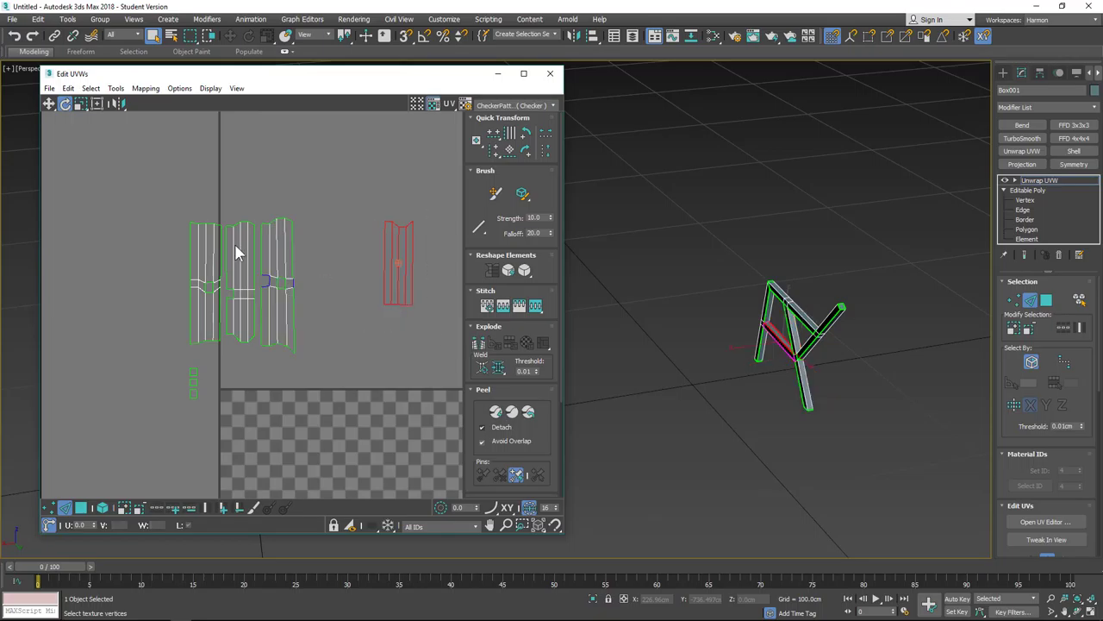
{"action": "left_click", "coordinate": [51, 104]}
{"action": "left_click_drag", "start_coordinate": [412, 258], "coordinate": [327, 274]}
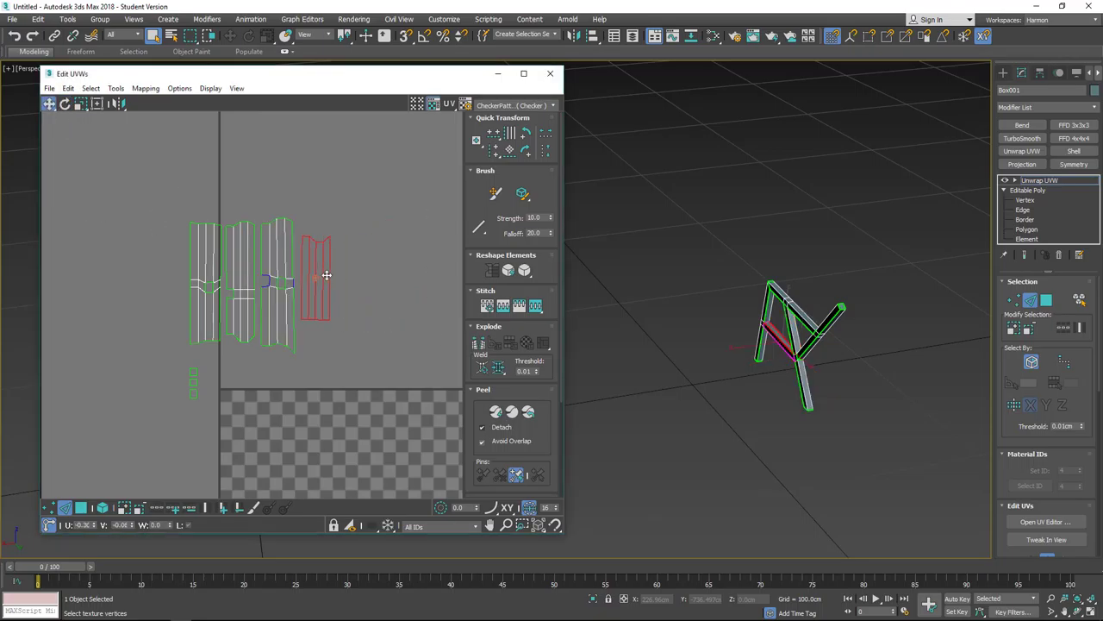
{"action": "scroll", "coordinate": [390, 264], "scroll_direction": "down", "scroll_amount": 2}
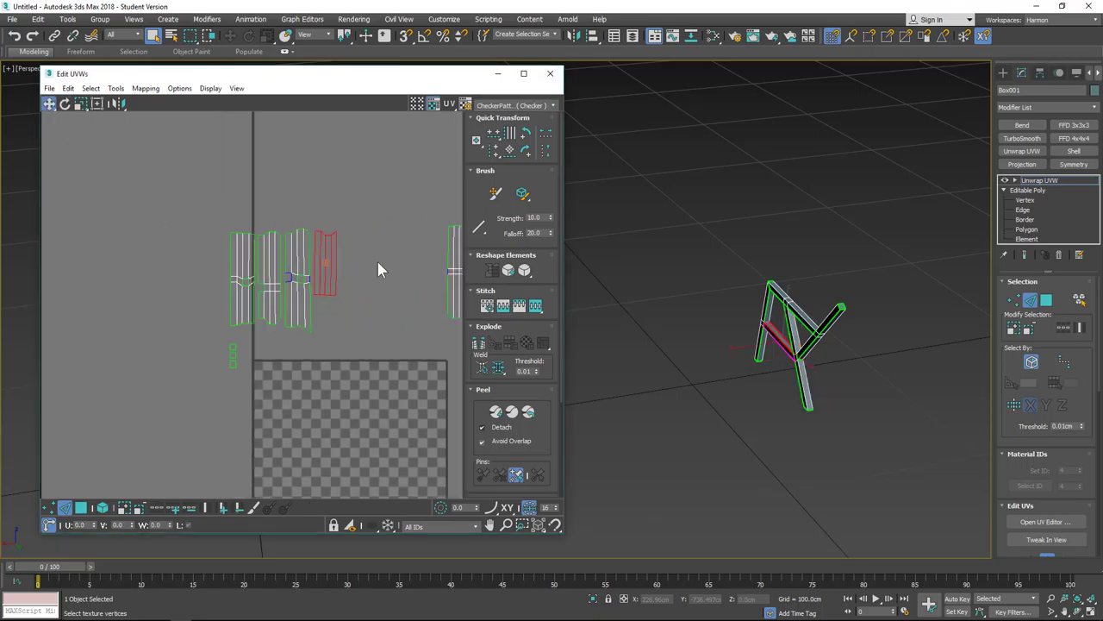
{"action": "middle_click_drag", "start_coordinate": [391, 264], "coordinate": [300, 246]}
{"action": "left_click_drag", "start_coordinate": [336, 194], "coordinate": [410, 313]}
{"action": "left_click_drag", "start_coordinate": [379, 242], "coordinate": [273, 249]}
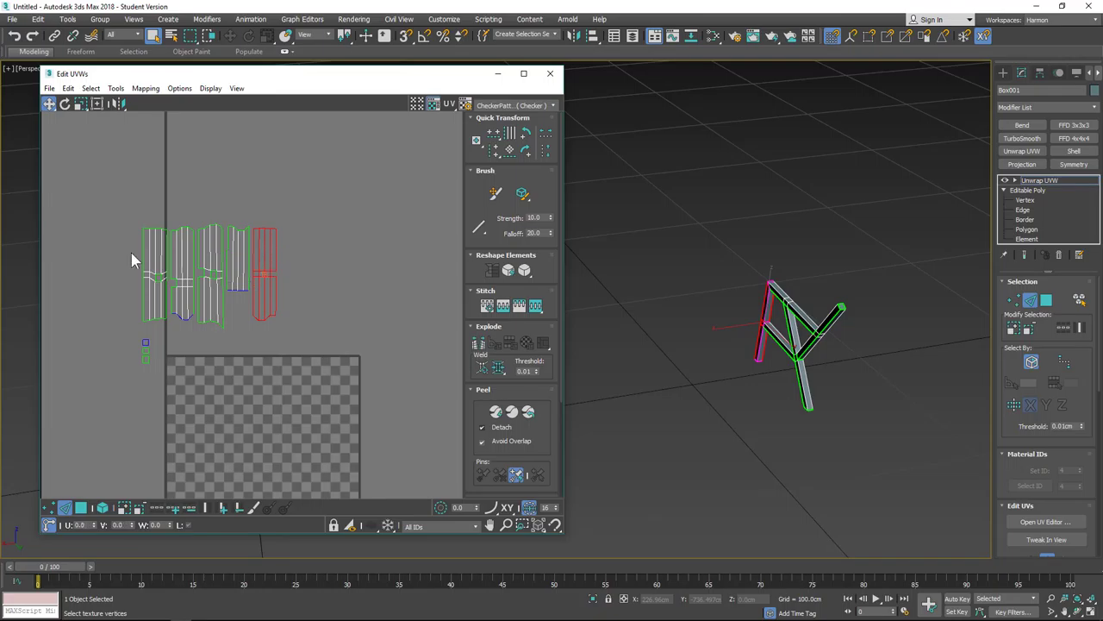
{"action": "left_click", "coordinate": [238, 229]}
Grow the selection to the whole fourth shell and reposition it and its neighbour into the row
{"action": "left_click", "coordinate": [101, 508]}
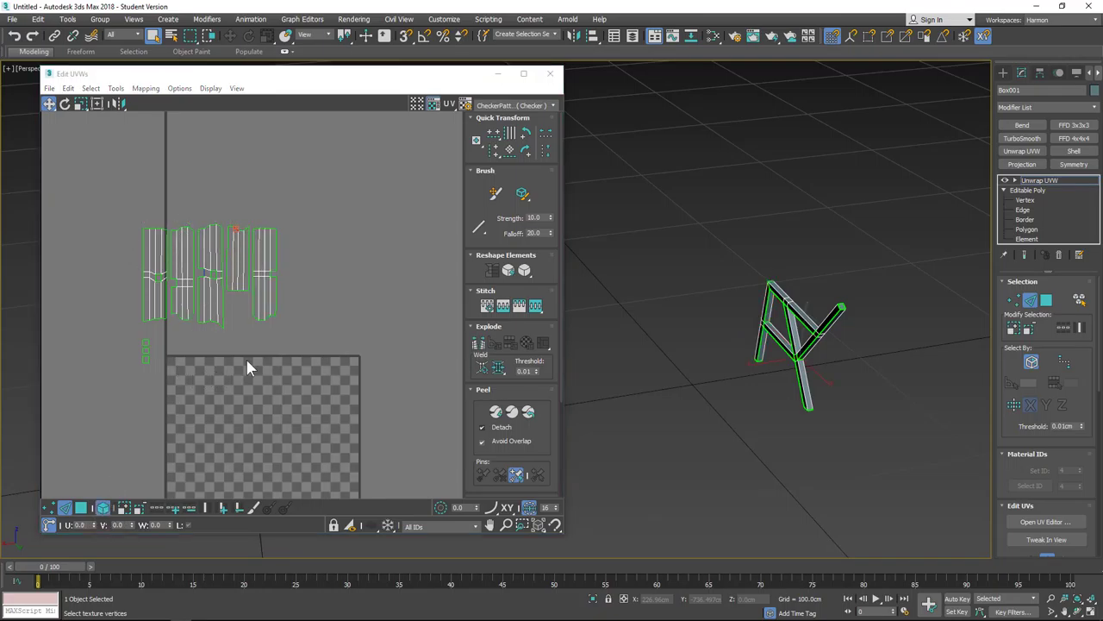
{"action": "left_click", "coordinate": [239, 275]}
{"action": "left_click_drag", "start_coordinate": [238, 275], "coordinate": [246, 302]}
{"action": "left_click", "coordinate": [270, 312]}
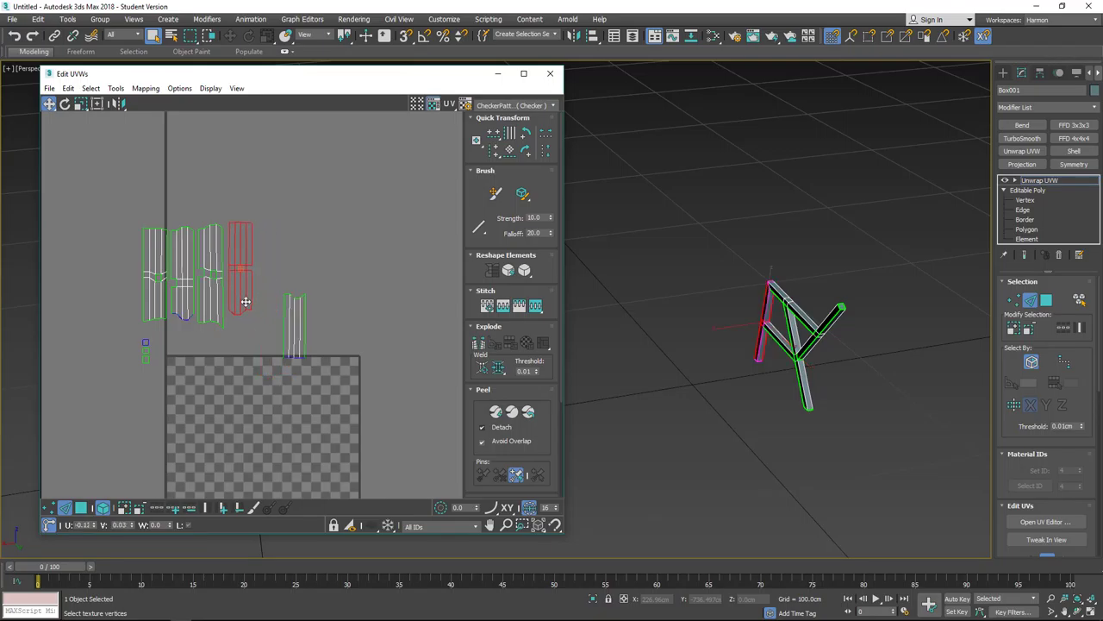
{"action": "left_click", "coordinate": [297, 336]}
{"action": "left_click_drag", "start_coordinate": [300, 336], "coordinate": [266, 296]}
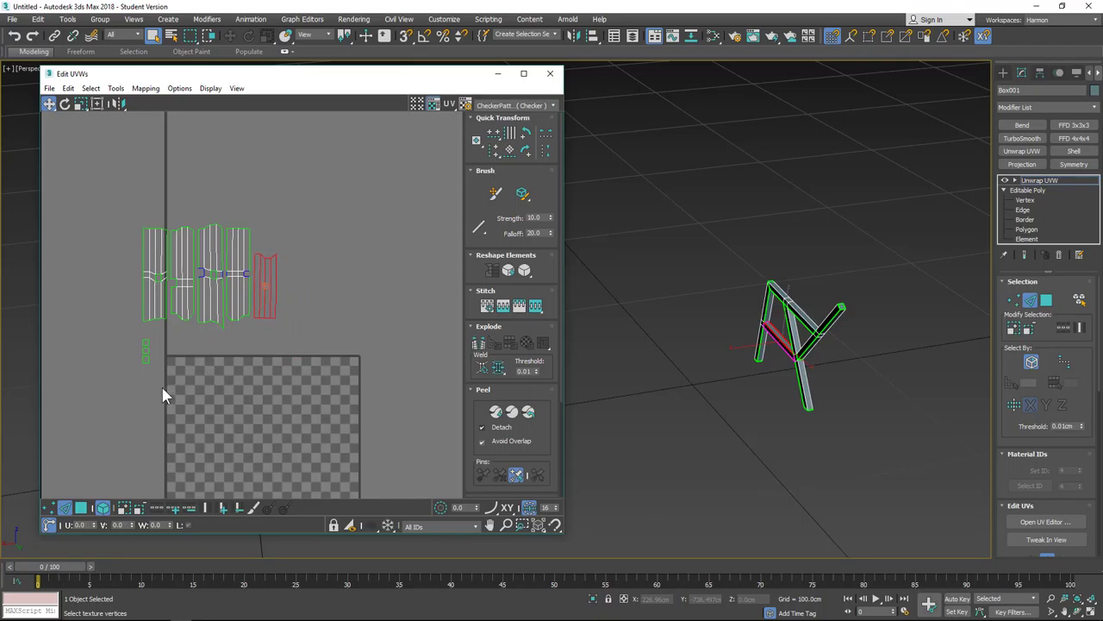
Rotate the small shell upright by 90° and line it up at the row's right end
{"action": "left_click_drag", "start_coordinate": [164, 395], "coordinate": [136, 330]}
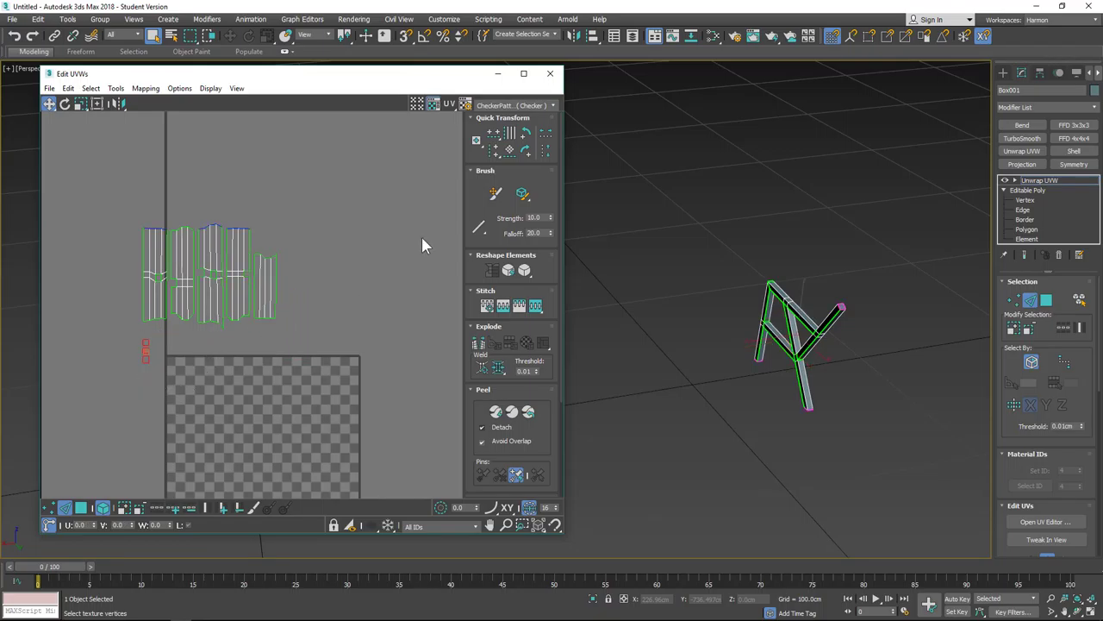
{"action": "left_click", "coordinate": [526, 151]}
{"action": "left_click_drag", "start_coordinate": [158, 353], "coordinate": [280, 232]}
{"action": "left_click", "coordinate": [526, 133]}
{"action": "left_click_drag", "start_coordinate": [270, 244], "coordinate": [270, 250]}
{"action": "scroll", "coordinate": [255, 401], "scroll_direction": "down", "scroll_amount": 3}
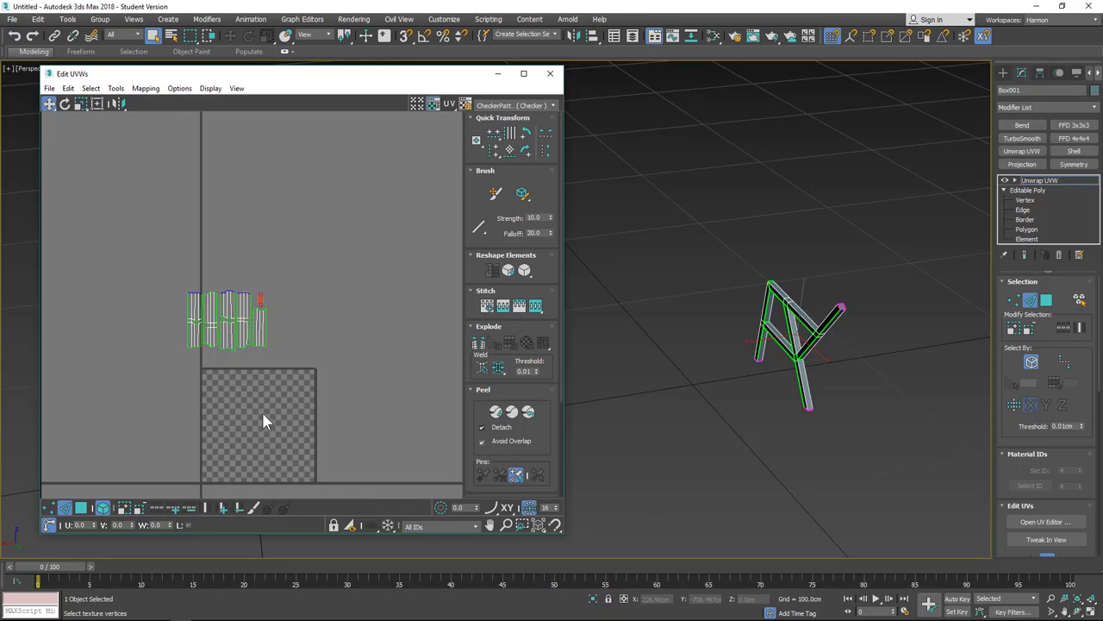
Select all UVs with Ctrl+A and move them into the checker square's upper area
{"action": "middle_click_drag", "start_coordinate": [264, 419], "coordinate": [283, 320]}
{"action": "left_click_drag", "start_coordinate": [143, 173], "coordinate": [319, 282]}
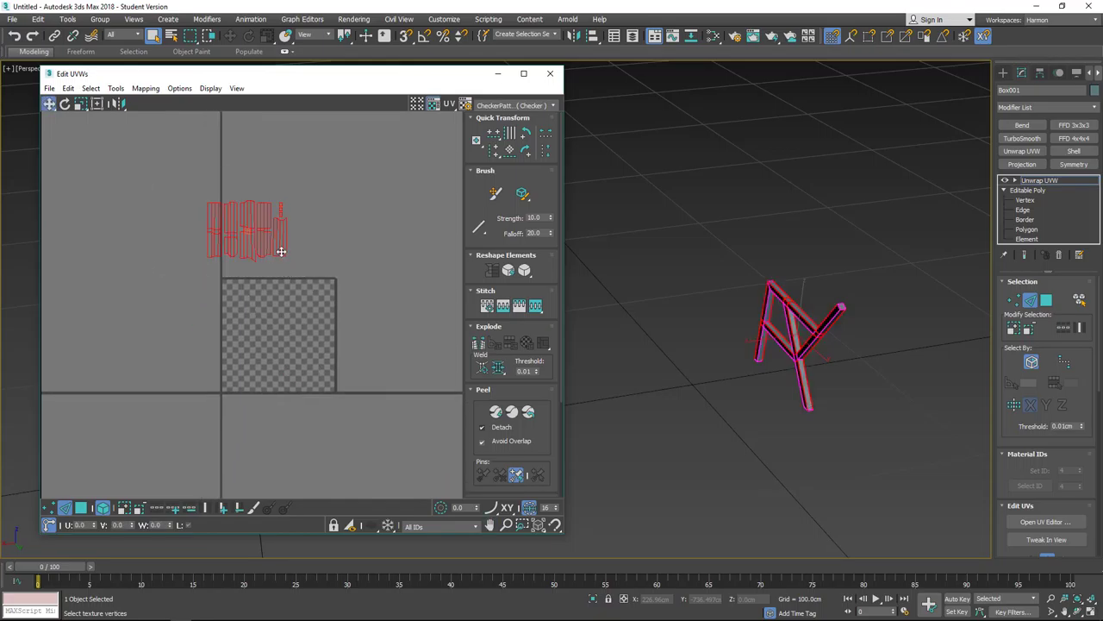
{"action": "left_click_drag", "start_coordinate": [281, 249], "coordinate": [299, 331]}
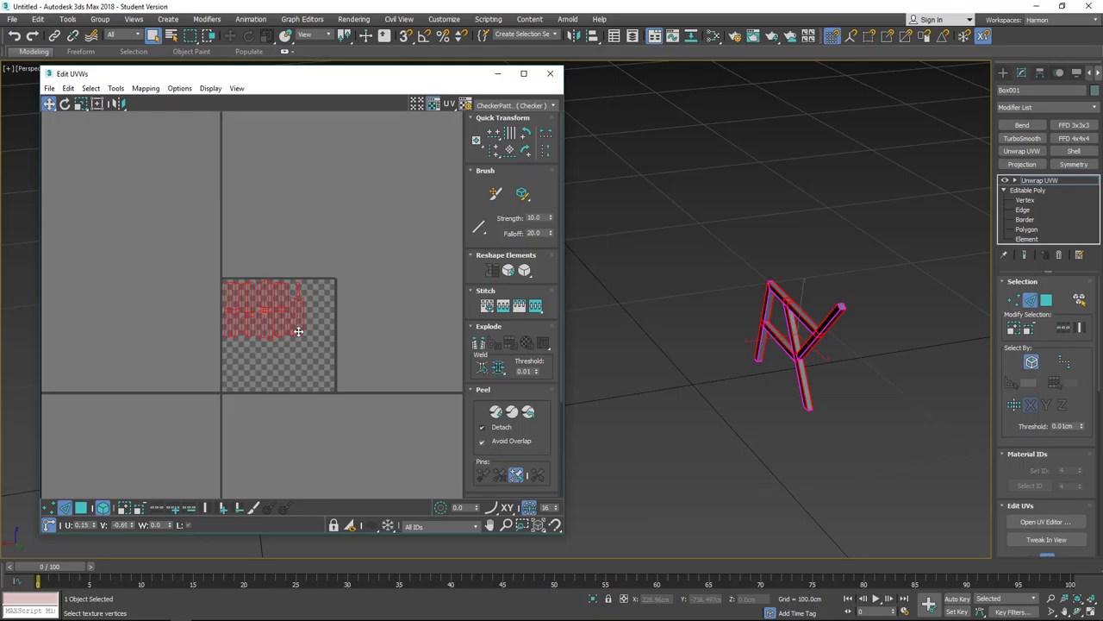
{"action": "scroll", "coordinate": [178, 274], "scroll_direction": "up", "scroll_amount": 4}
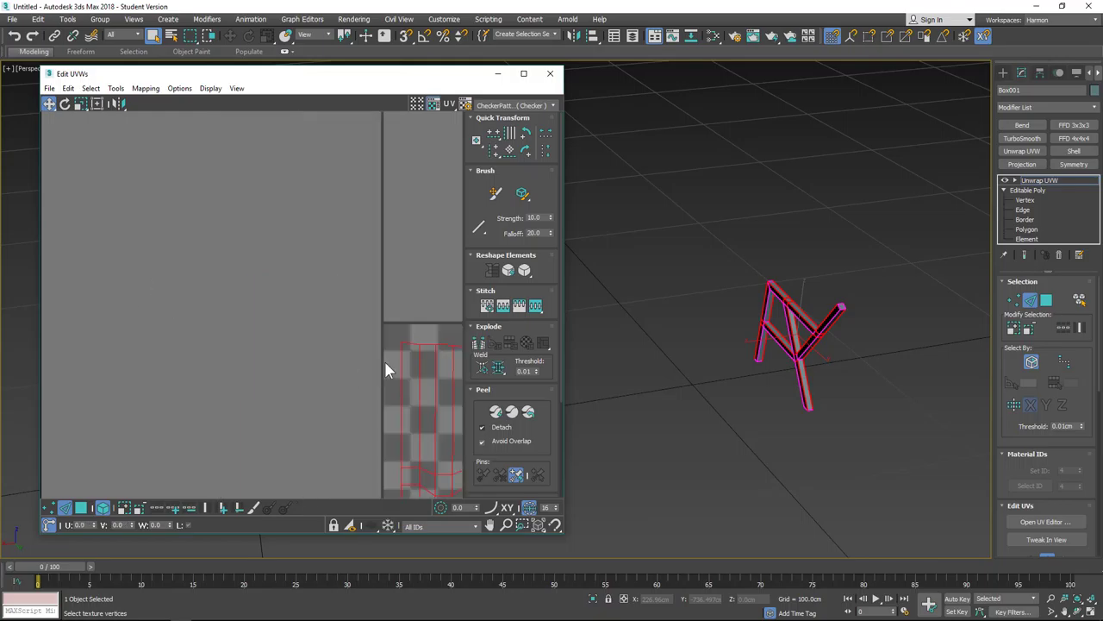
{"action": "left_click", "coordinate": [400, 354]}
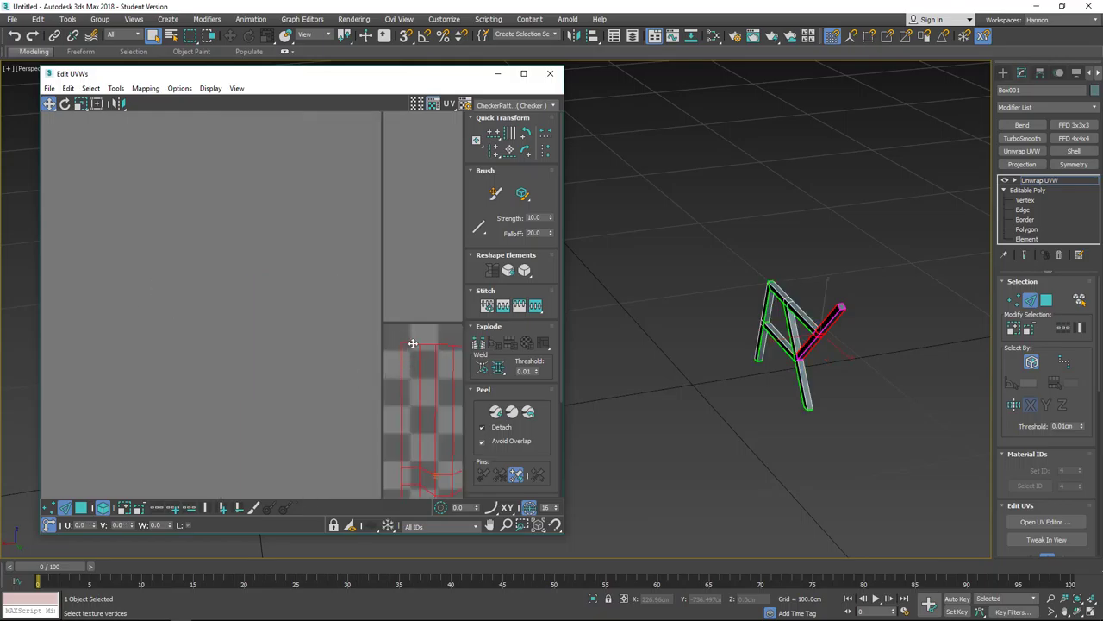
{"action": "scroll", "coordinate": [388, 340], "scroll_direction": "down", "scroll_amount": 3}
{"action": "middle_click_drag", "start_coordinate": [377, 333], "coordinate": [300, 297]}
{"action": "key", "text": "ctrl+a"}
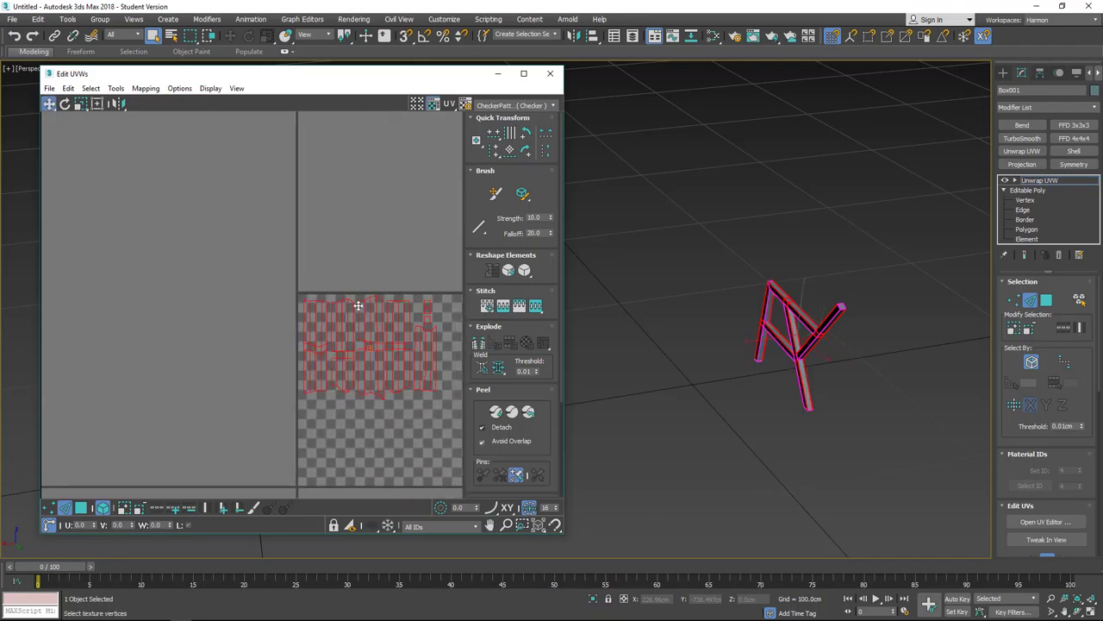
{"action": "scroll", "coordinate": [349, 322], "scroll_direction": "up", "scroll_amount": 2}
{"action": "mouse_move", "coordinate": [348, 313]}
{"action": "left_mouse_down"}
{"action": "mouse_move", "coordinate": [342, 302]}
{"action": "mouse_move", "coordinate": [357, 315]}
{"action": "mouse_move", "coordinate": [315, 305]}
{"action": "mouse_move", "coordinate": [332, 307]}
{"action": "left_mouse_up"}
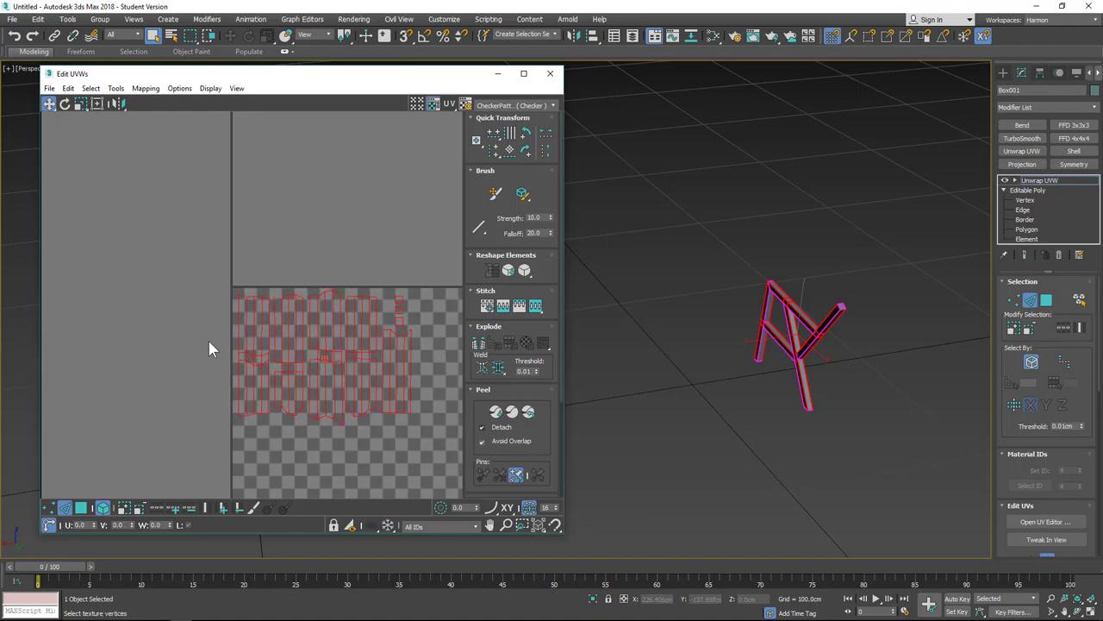
Orbit the chair to check the texture and recentre the UV view on the checker square
{"action": "scroll", "coordinate": [207, 338], "scroll_direction": "down", "scroll_amount": 4}
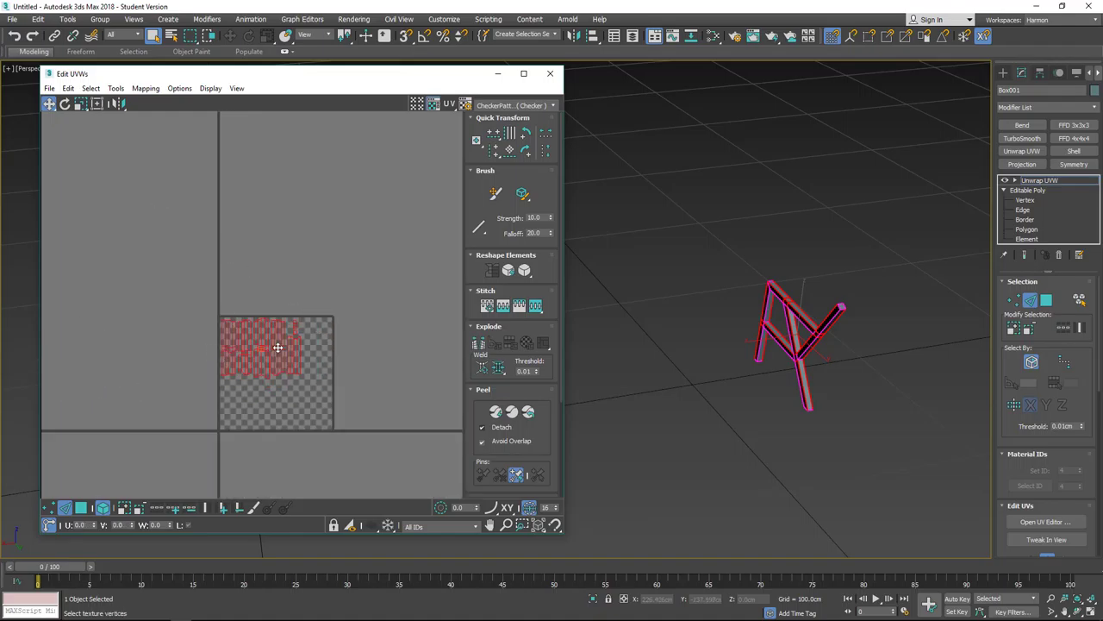
{"action": "middle_click_drag", "start_coordinate": [843, 304], "coordinate": [689, 303], "text": "alt"}
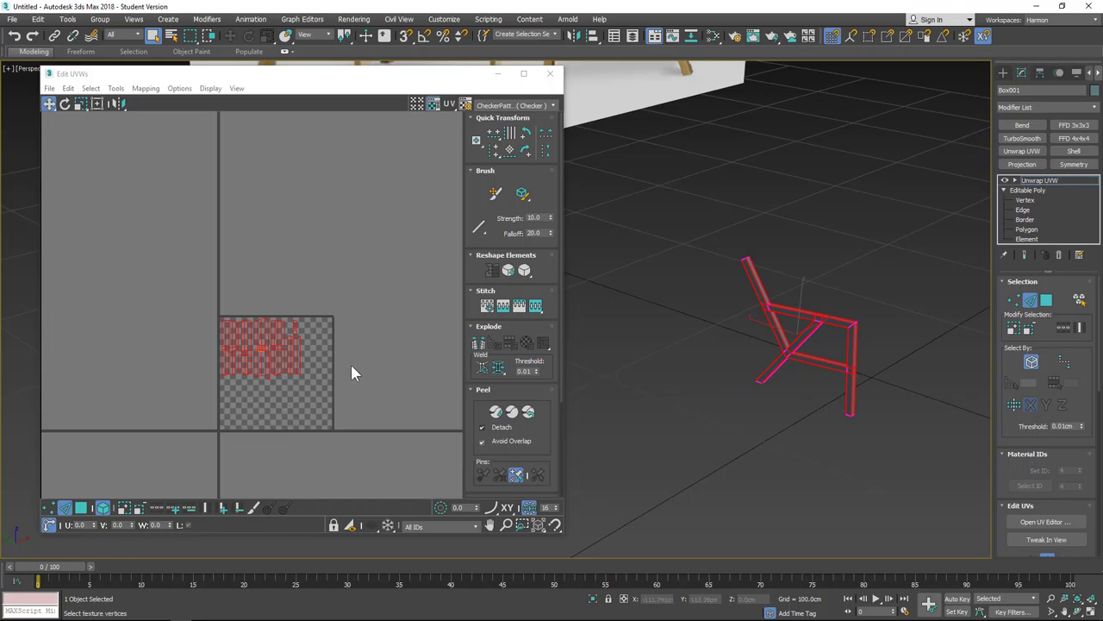
{"action": "scroll", "coordinate": [350, 372], "scroll_direction": "up", "scroll_amount": 3}
{"action": "middle_click_drag", "start_coordinate": [314, 345], "coordinate": [404, 329]}
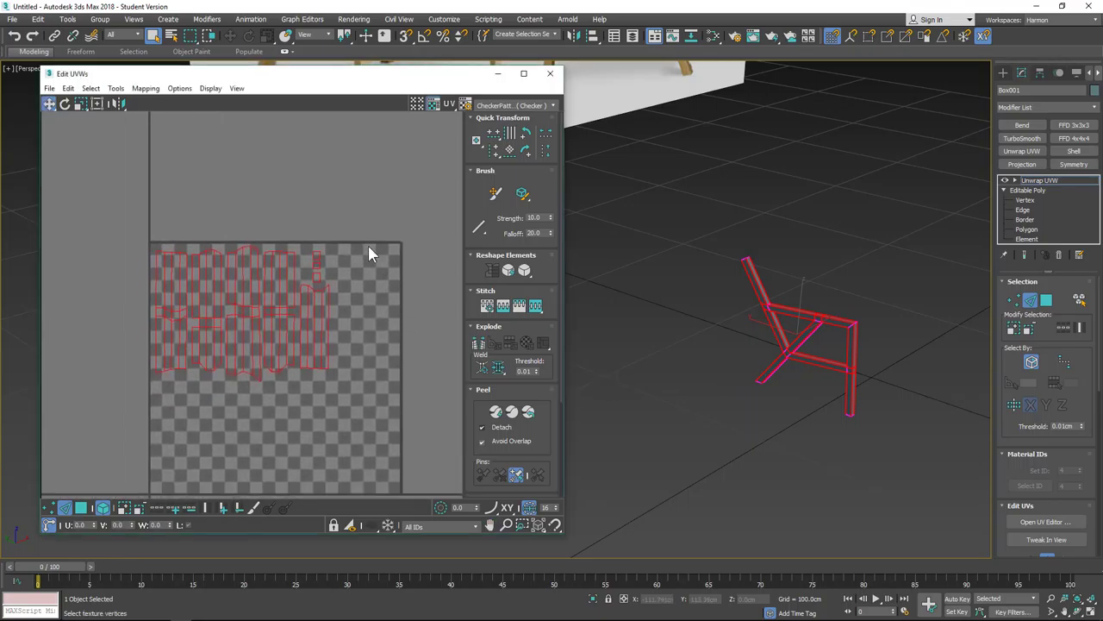
{"action": "scroll", "coordinate": [356, 304], "scroll_direction": "up", "scroll_amount": 2}
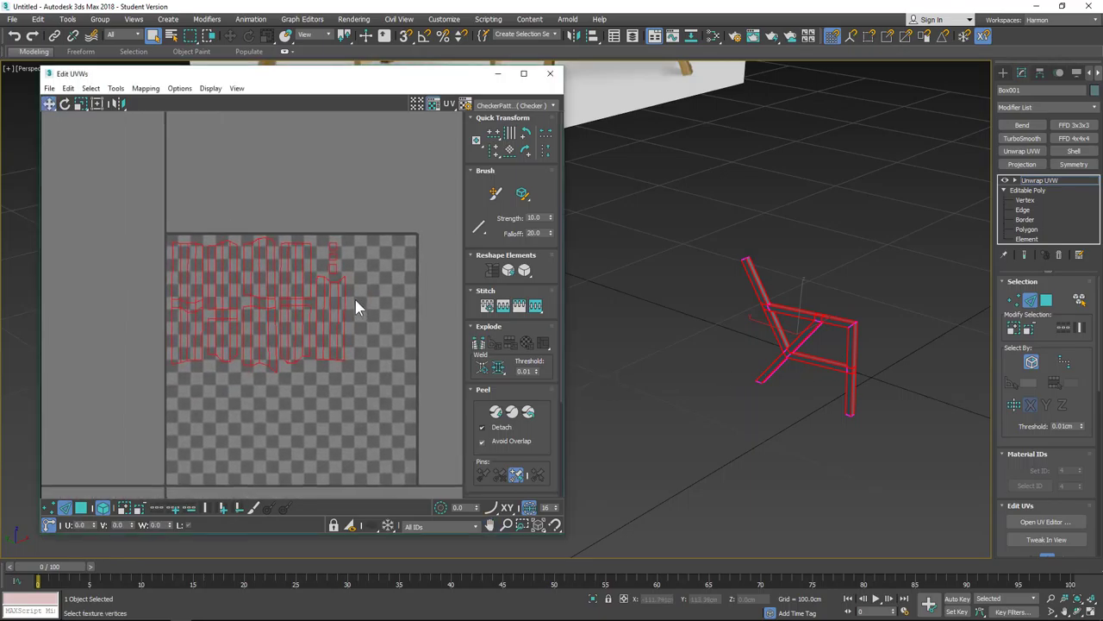
Relax all UV polygons with Tools > Relax, running Start and Stop Relax, then Apply
{"action": "left_click", "coordinate": [114, 89]}
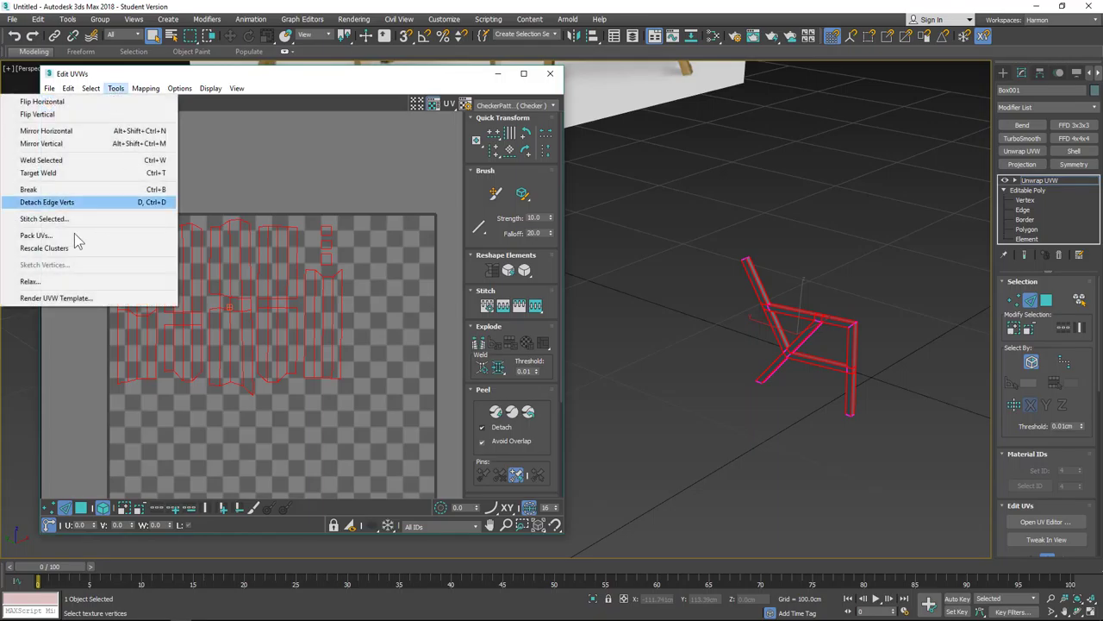
{"action": "left_click", "coordinate": [29, 282]}
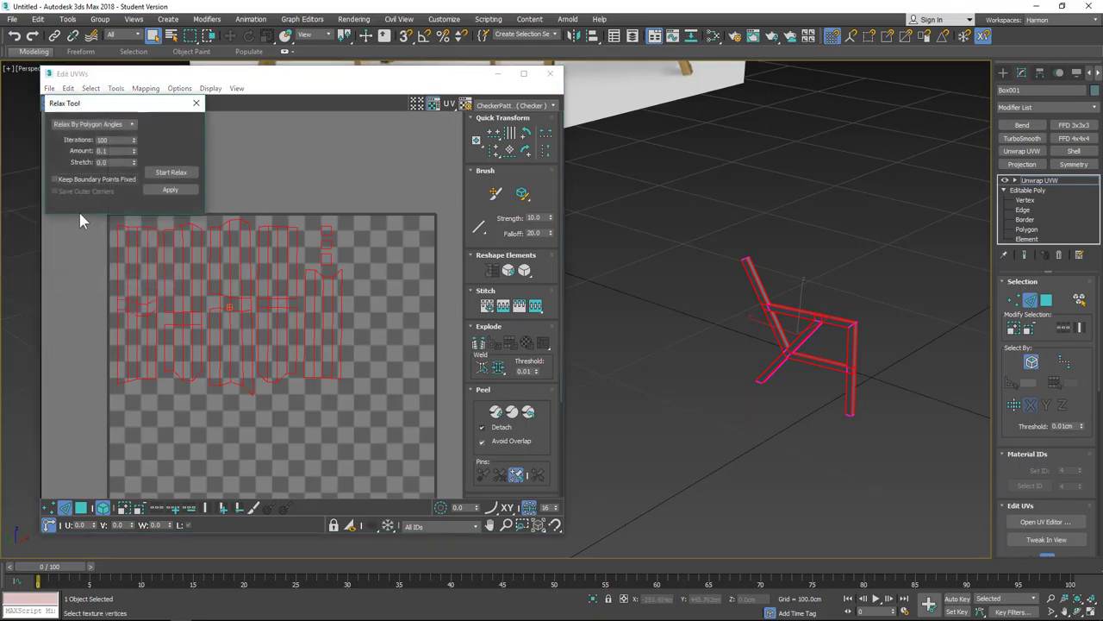
{"action": "left_click", "coordinate": [81, 507]}
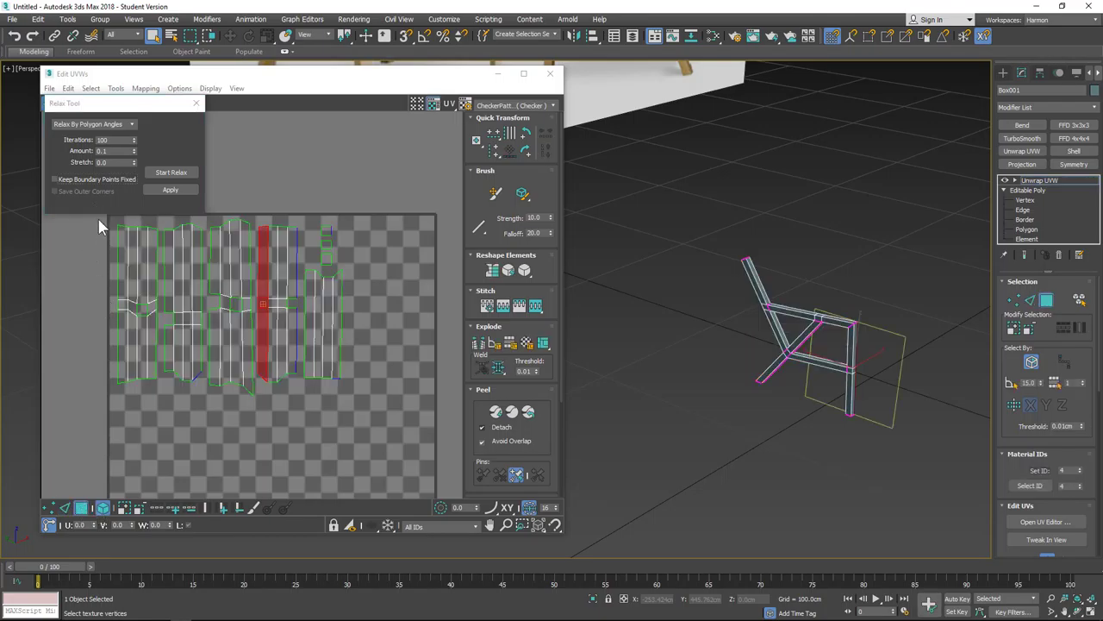
{"action": "key", "text": "ctrl+a"}
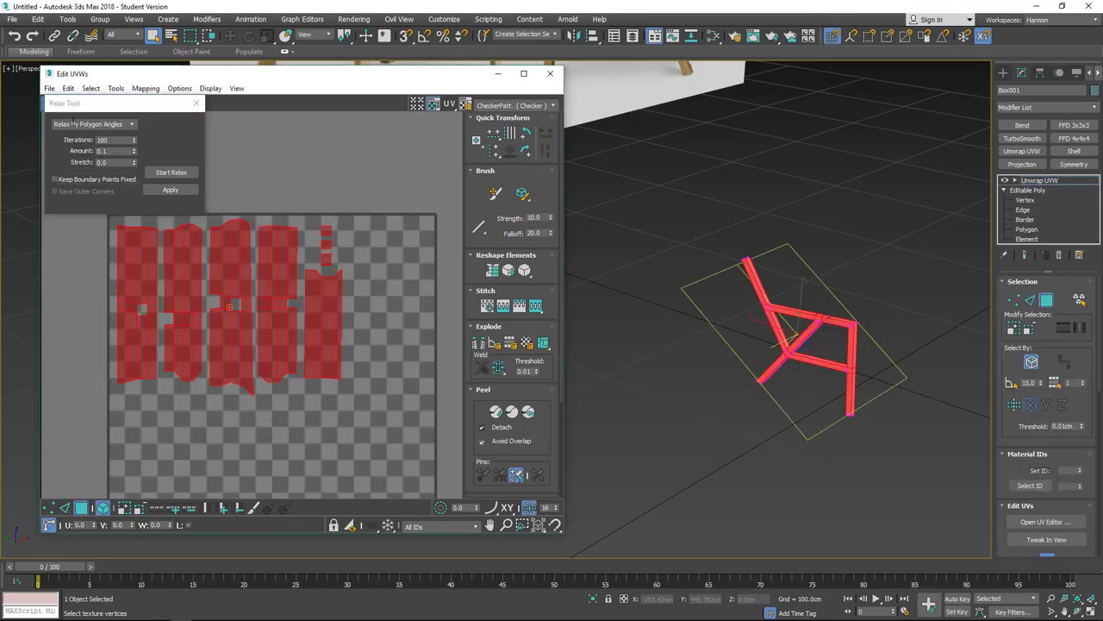
{"action": "left_click", "coordinate": [179, 172]}
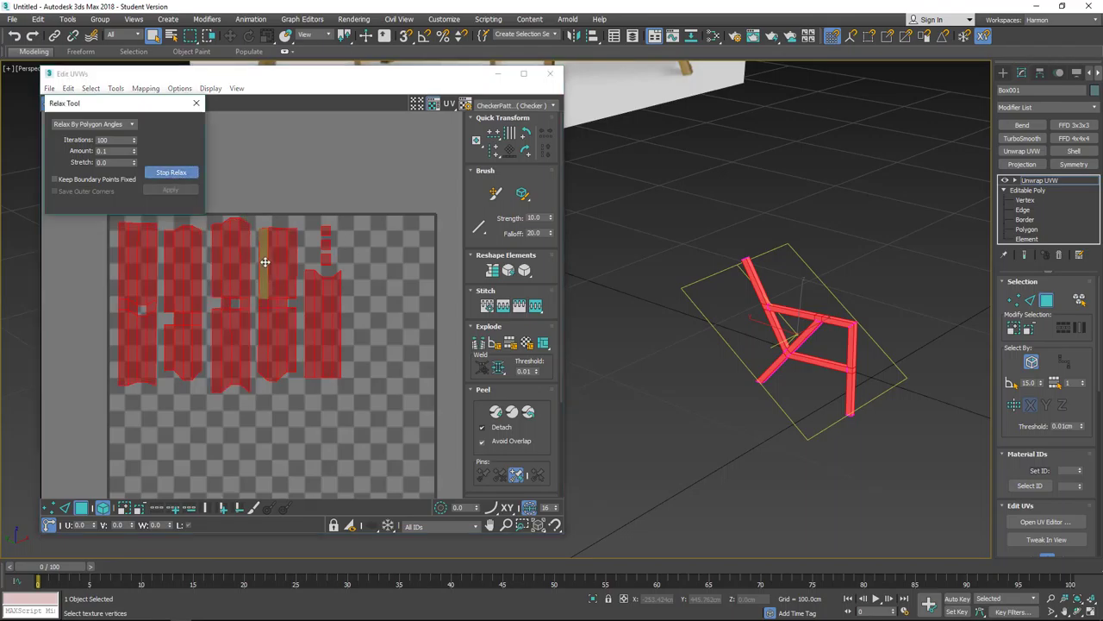
{"action": "left_click", "coordinate": [178, 173]}
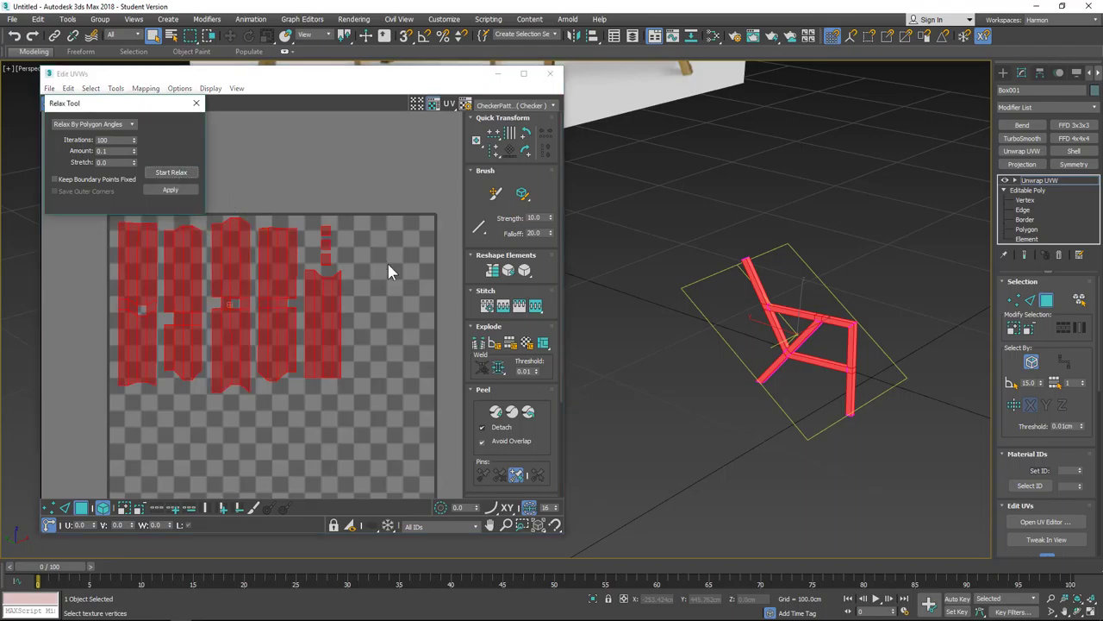
{"action": "left_click", "coordinate": [184, 190]}
{"action": "left_click", "coordinate": [196, 105]}
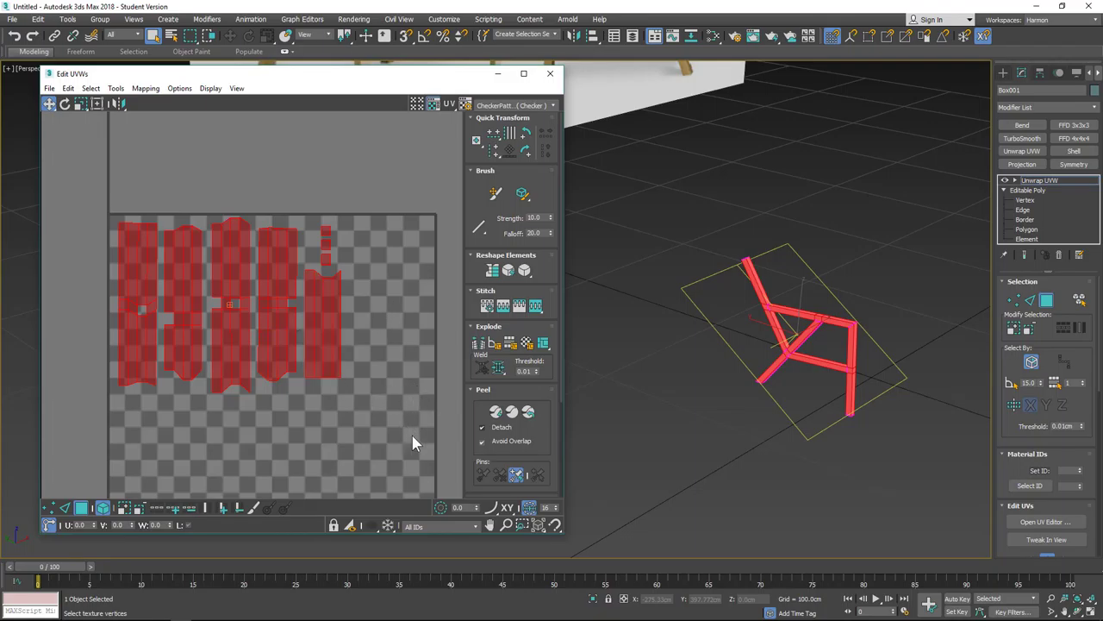
Deselect all UVs and bring the whole checker square into view
{"action": "left_click", "coordinate": [258, 192]}
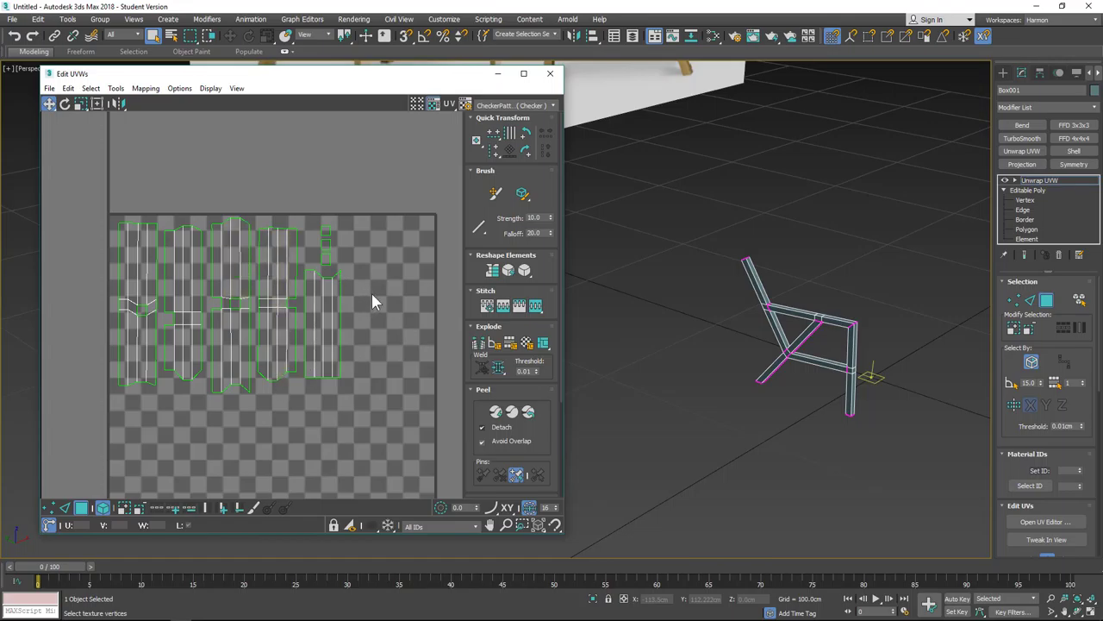
{"action": "scroll", "coordinate": [332, 351], "scroll_direction": "down", "scroll_amount": 1}
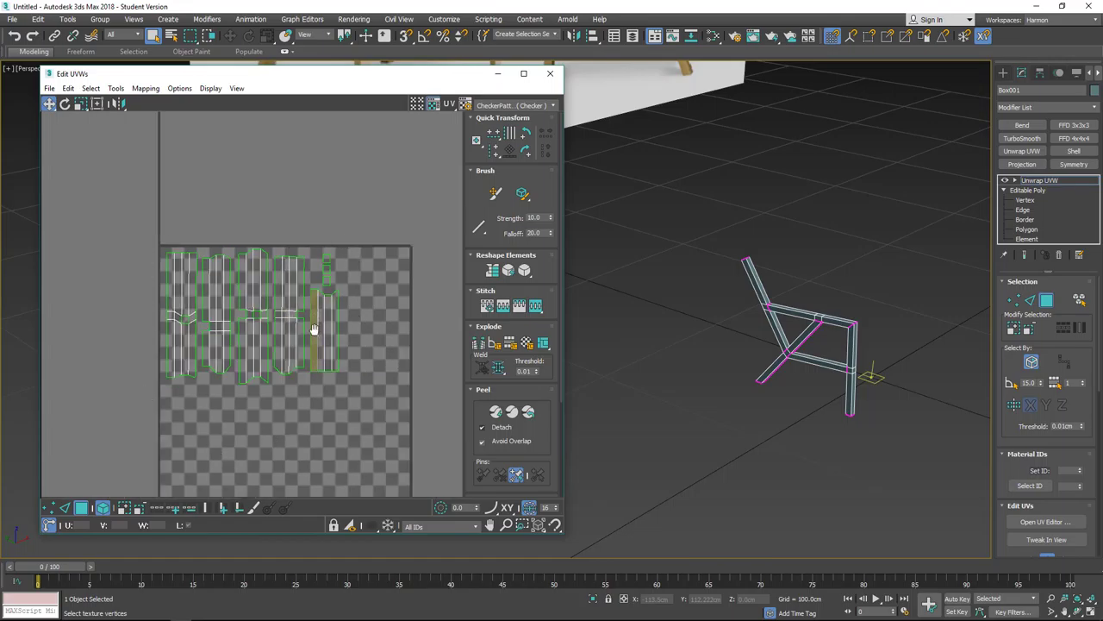
{"action": "middle_click_drag", "start_coordinate": [317, 334], "coordinate": [307, 283]}
Select all UV islands, set the pivot to their corner, and scale them narrower to fit the square
{"action": "left_click_drag", "start_coordinate": [127, 191], "coordinate": [362, 365]}
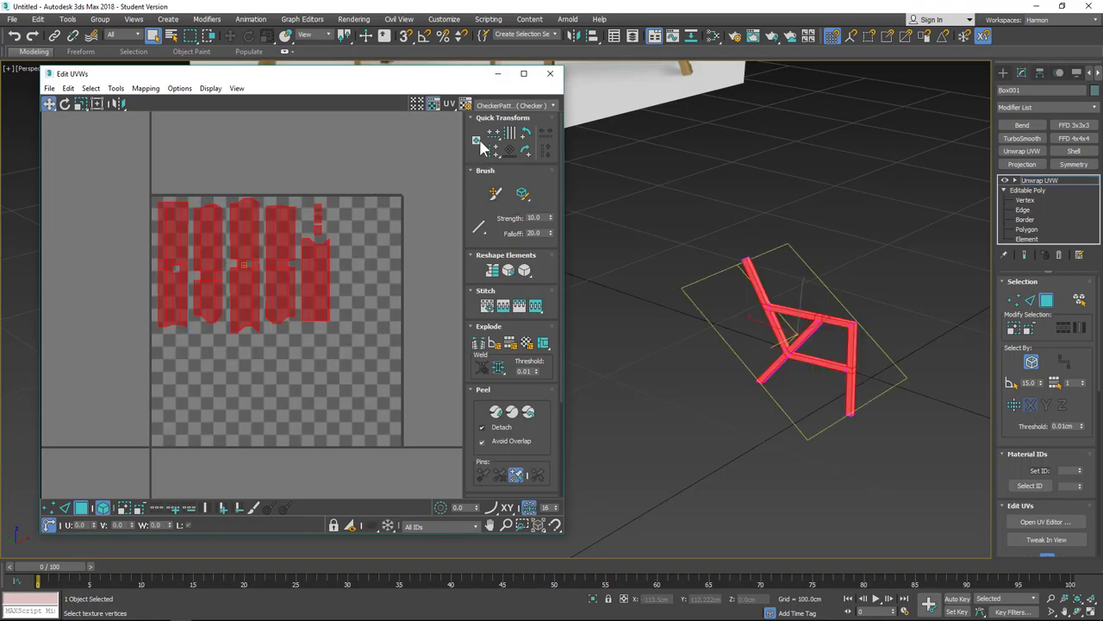
{"action": "left_click_drag", "start_coordinate": [478, 143], "coordinate": [477, 80]}
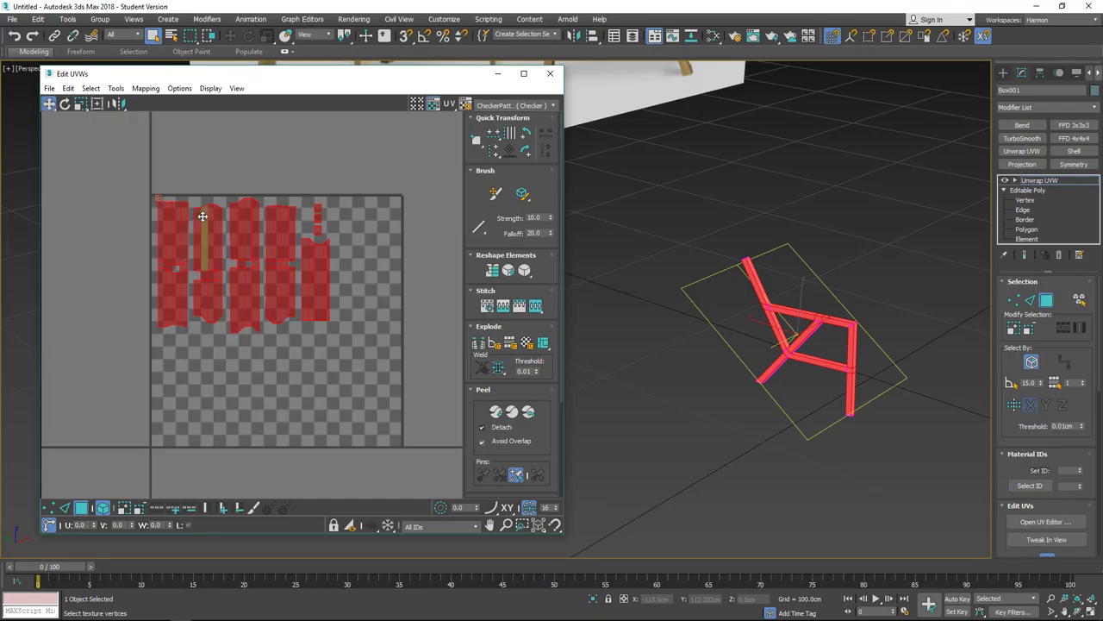
{"action": "left_click_drag", "start_coordinate": [202, 216], "coordinate": [198, 217]}
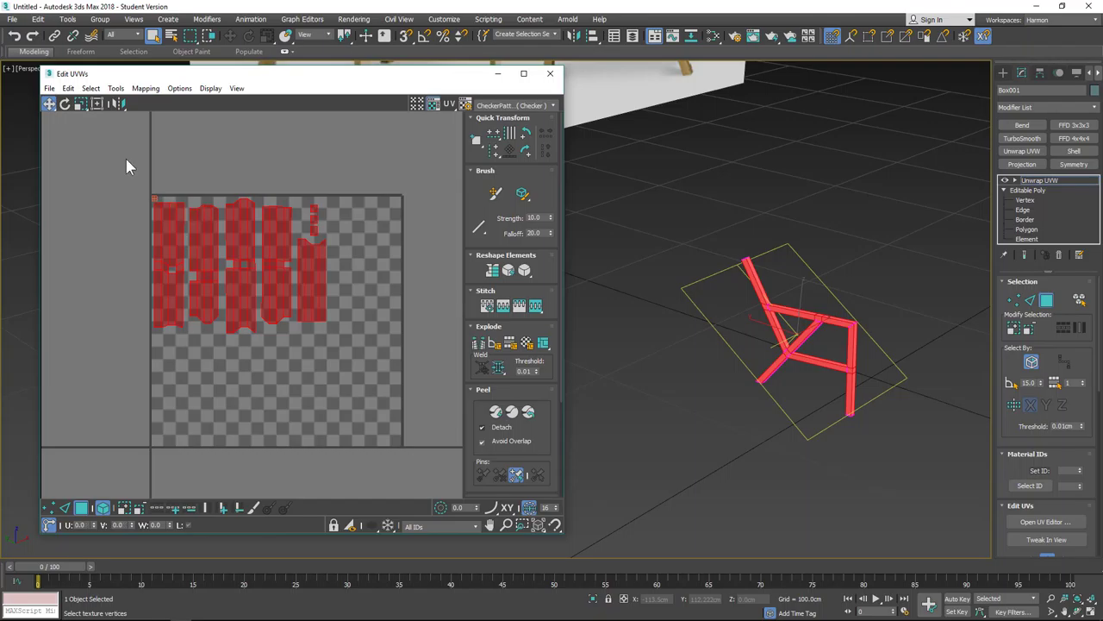
{"action": "left_click", "coordinate": [80, 102]}
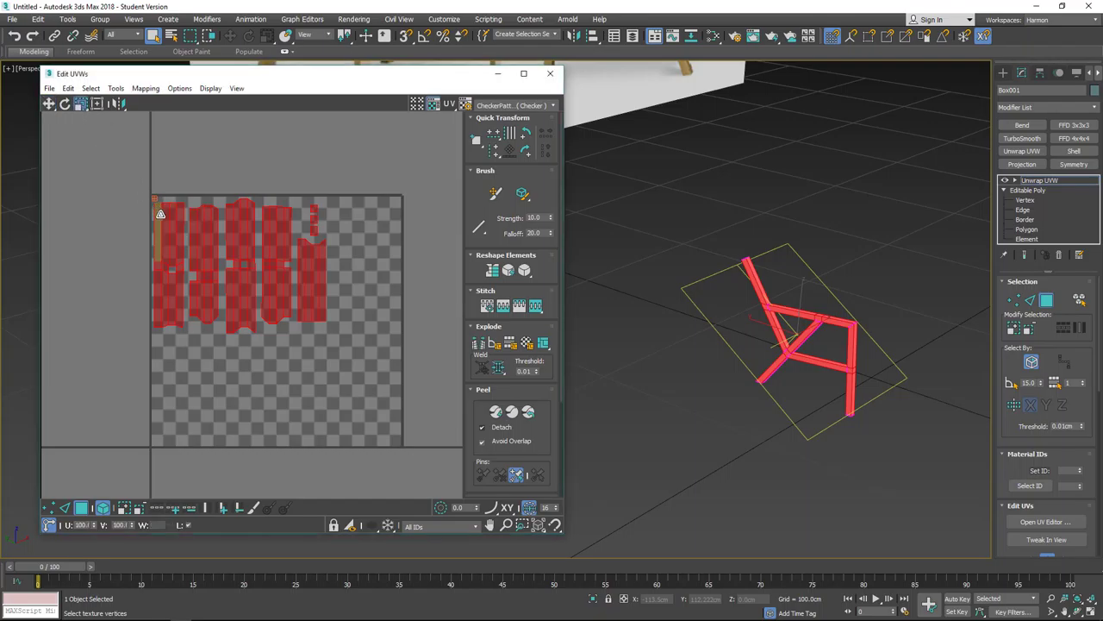
{"action": "mouse_move", "coordinate": [155, 214]}
{"action": "left_mouse_down"}
{"action": "mouse_move", "coordinate": [164, 214]}
{"action": "mouse_move", "coordinate": [154, 203]}
{"action": "left_mouse_up"}
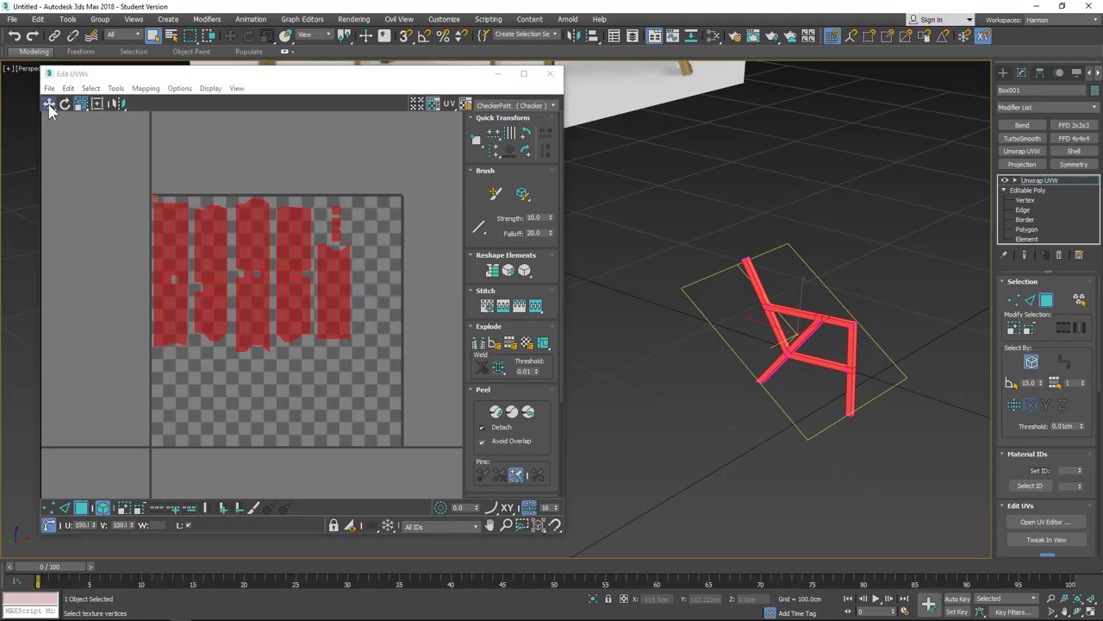
{"action": "left_click", "coordinate": [49, 103]}
Move the middle strip and the diagonal leg strip slightly left and up
{"action": "scroll", "coordinate": [122, 219], "scroll_direction": "up", "scroll_amount": 4}
{"action": "left_click", "coordinate": [340, 167]}
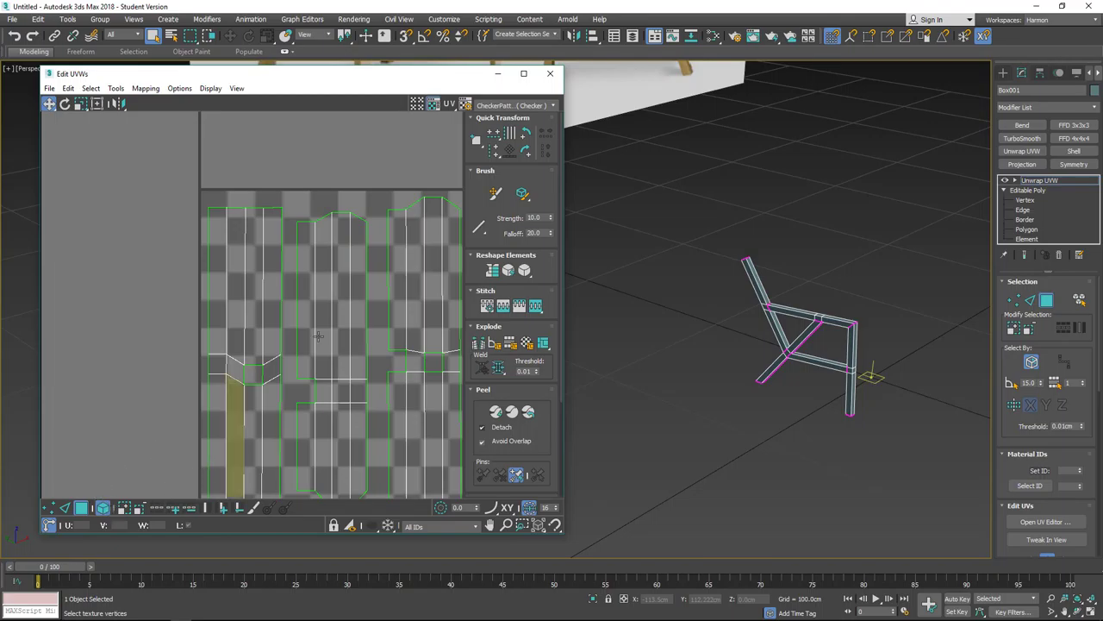
{"action": "left_click", "coordinate": [364, 281]}
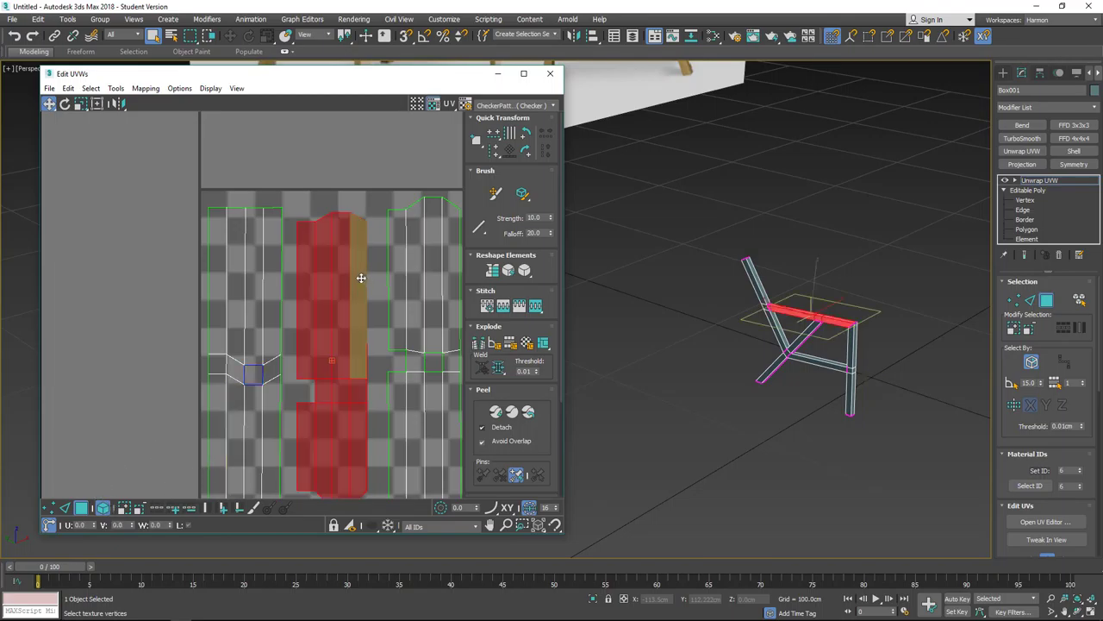
{"action": "left_click_drag", "start_coordinate": [358, 274], "coordinate": [350, 259]}
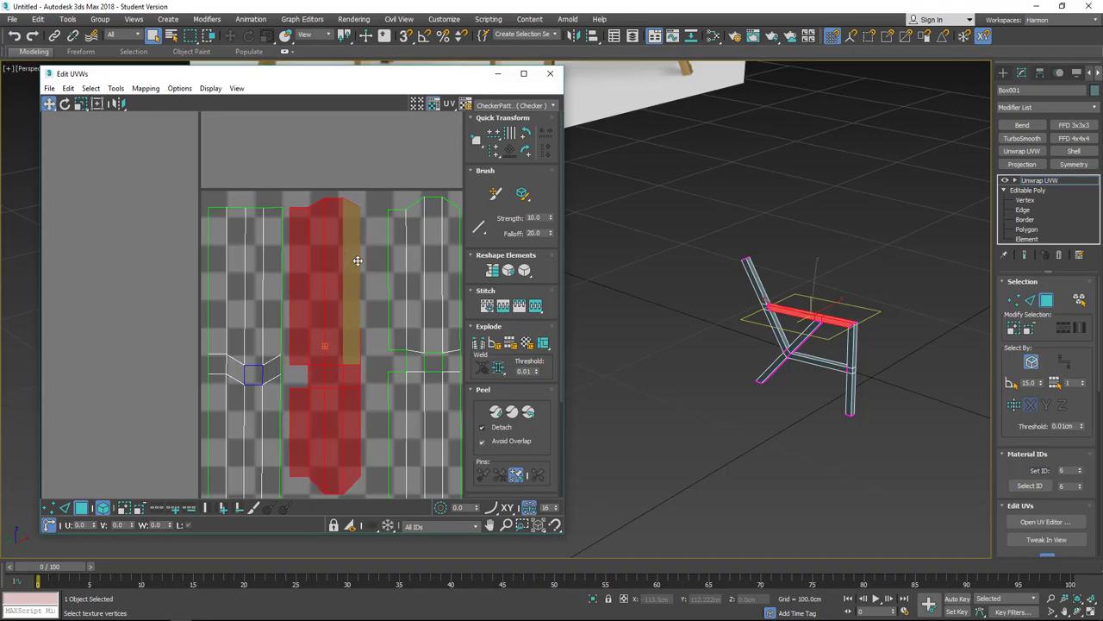
{"action": "middle_click_drag", "start_coordinate": [352, 258], "coordinate": [296, 256]}
{"action": "left_click", "coordinate": [337, 252]}
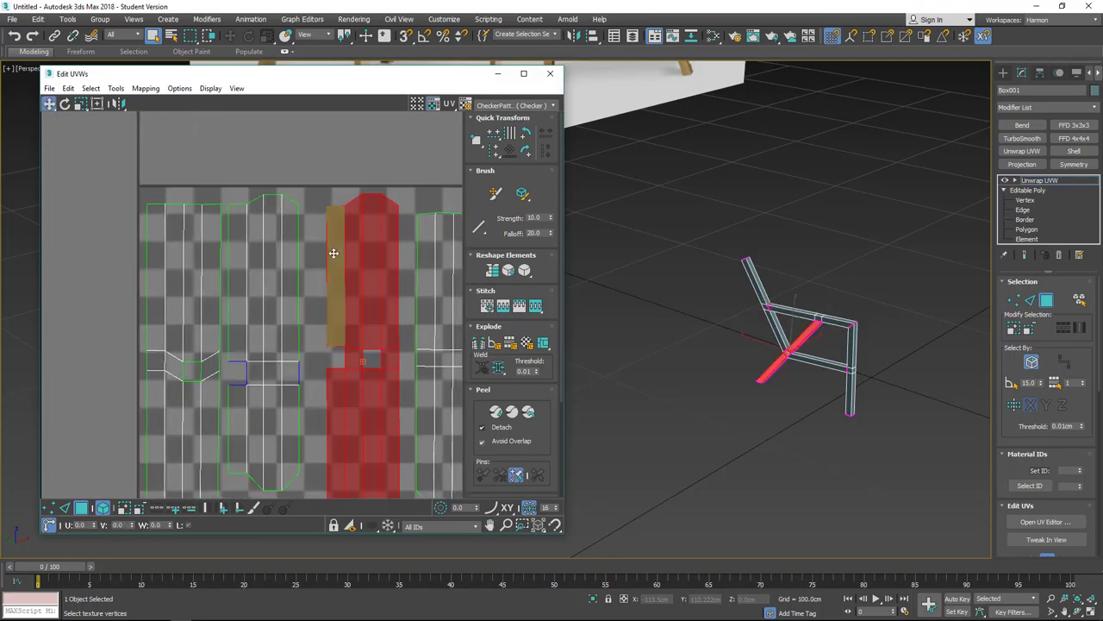
{"action": "mouse_move", "coordinate": [335, 252]}
{"action": "left_mouse_down"}
{"action": "mouse_move", "coordinate": [363, 253]}
{"action": "mouse_move", "coordinate": [315, 252]}
{"action": "left_mouse_up"}
Move another leg strip and the crossbar strip left and up so they don't overlap
{"action": "middle_click_drag", "start_coordinate": [406, 276], "coordinate": [272, 221]}
{"action": "left_click", "coordinate": [313, 239]}
{"action": "left_click_drag", "start_coordinate": [313, 239], "coordinate": [285, 224]}
{"action": "middle_click_drag", "start_coordinate": [377, 285], "coordinate": [285, 249]}
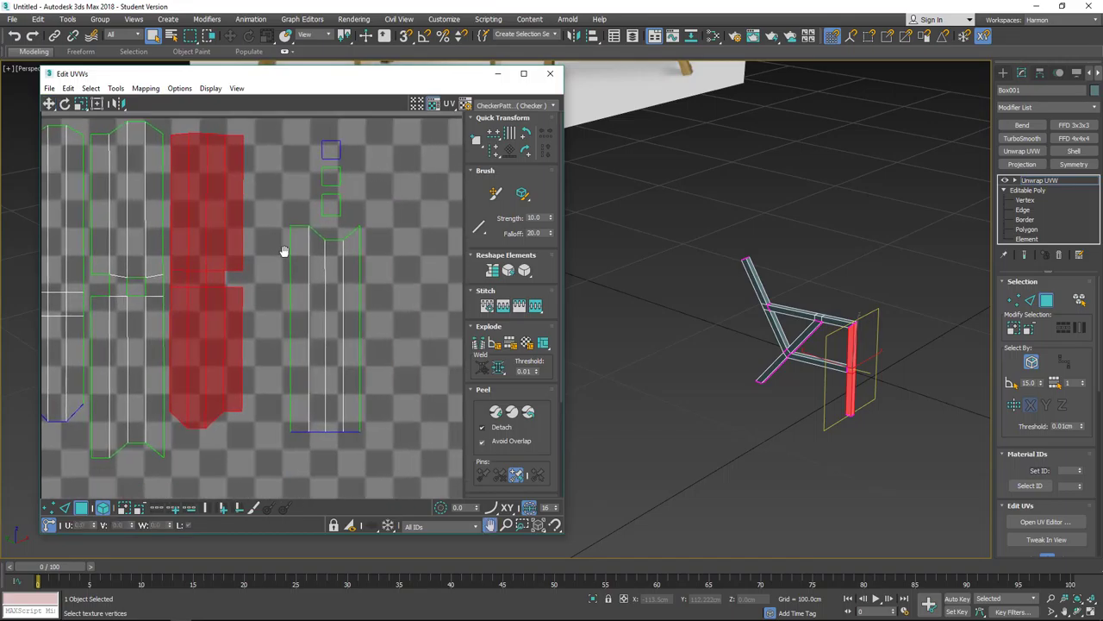
{"action": "left_click", "coordinate": [330, 271]}
{"action": "left_click_drag", "start_coordinate": [330, 271], "coordinate": [287, 264]}
Regroup the three small UV squares beside the top of the upright shell row
{"action": "left_click_drag", "start_coordinate": [301, 117], "coordinate": [365, 188]}
{"action": "middle_click_drag", "start_coordinate": [377, 177], "coordinate": [373, 270]}
{"action": "left_click_drag", "start_coordinate": [327, 238], "coordinate": [293, 222]}
{"action": "left_click", "coordinate": [332, 280]}
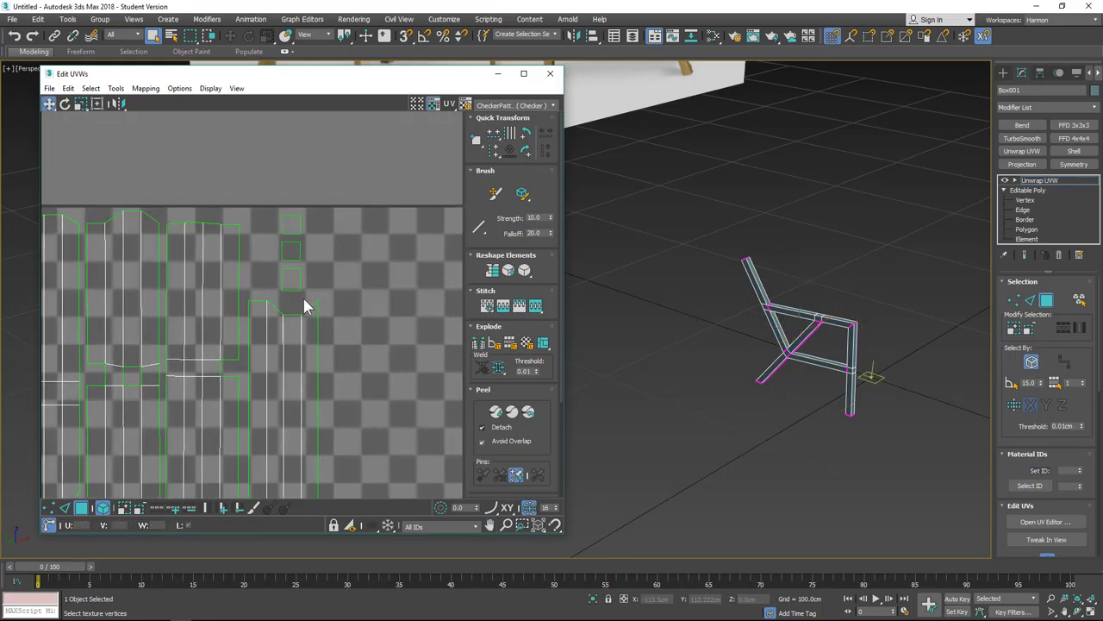
{"action": "left_click_drag", "start_coordinate": [273, 277], "coordinate": [309, 218]}
{"action": "scroll", "coordinate": [345, 297], "scroll_direction": "down", "scroll_amount": 2}
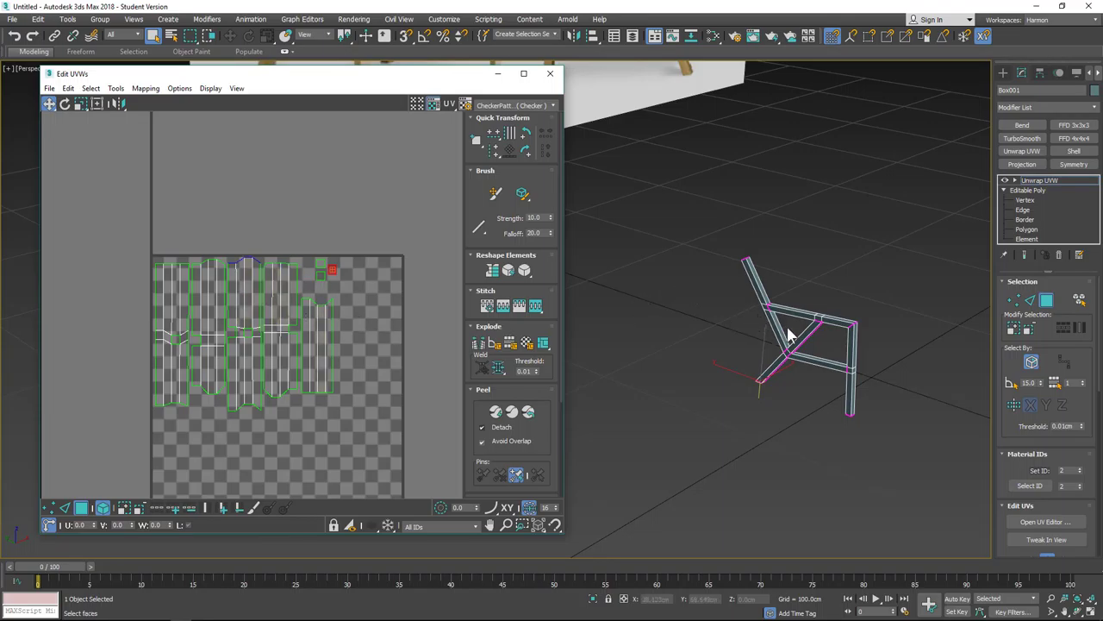
{"action": "middle_click_drag", "start_coordinate": [789, 337], "coordinate": [719, 324]}
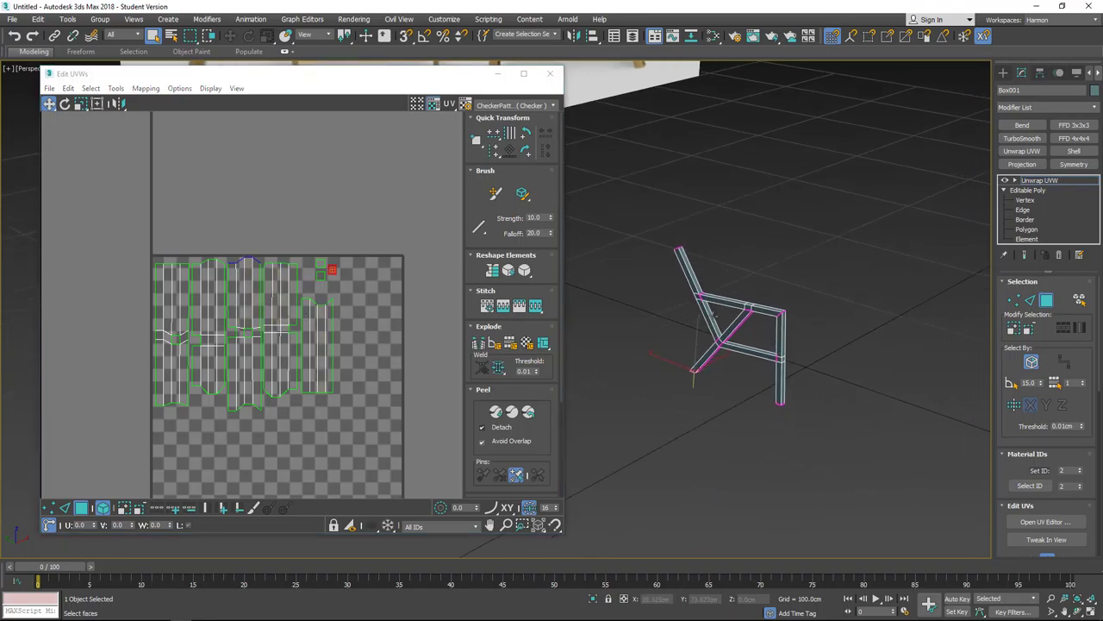
Preview the chair with the coloured UV_Checker.png texture, then switch back to CheckerPattern
{"action": "left_click", "coordinate": [493, 106]}
{"action": "left_click", "coordinate": [500, 115]}
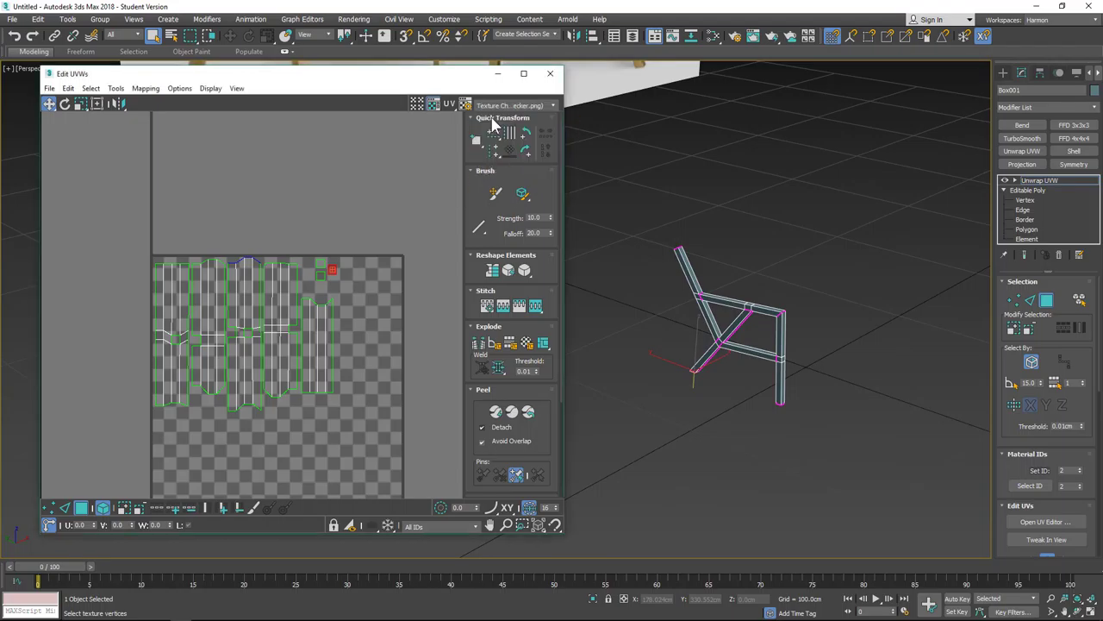
{"action": "left_click", "coordinate": [504, 105]}
{"action": "left_click", "coordinate": [509, 124]}
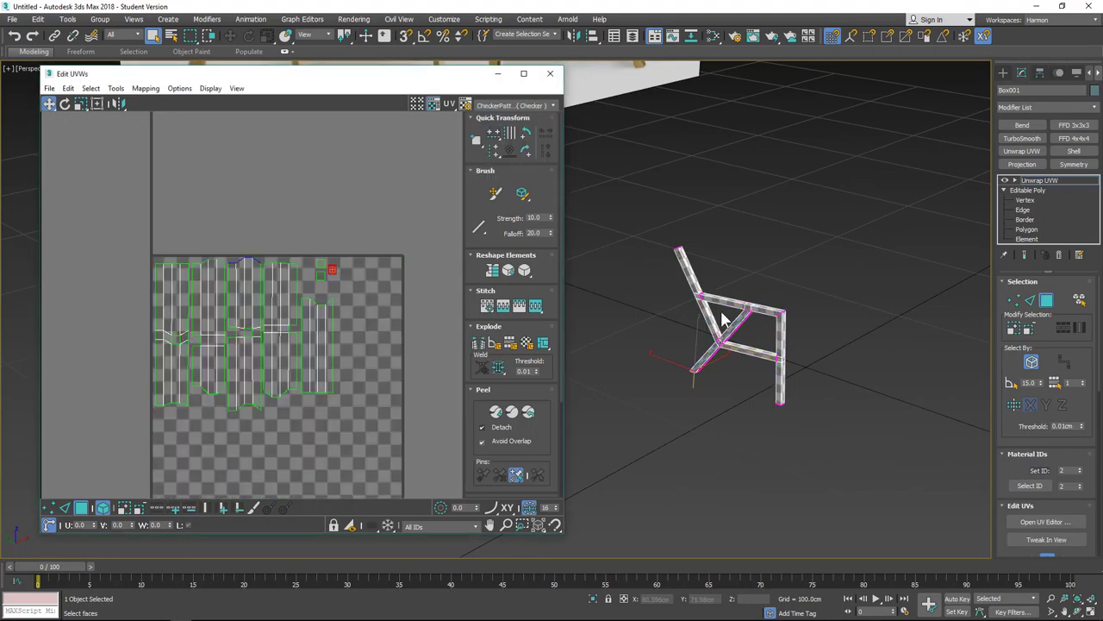
Inspect the checker on the chair and marquee-select all UV clusters in the UV editor
{"action": "middle_click_drag", "start_coordinate": [770, 325], "coordinate": [708, 326], "text": "alt"}
{"action": "scroll", "coordinate": [708, 326], "scroll_direction": "up", "scroll_amount": 8}
{"action": "scroll", "coordinate": [817, 344], "scroll_direction": "down", "scroll_amount": 5}
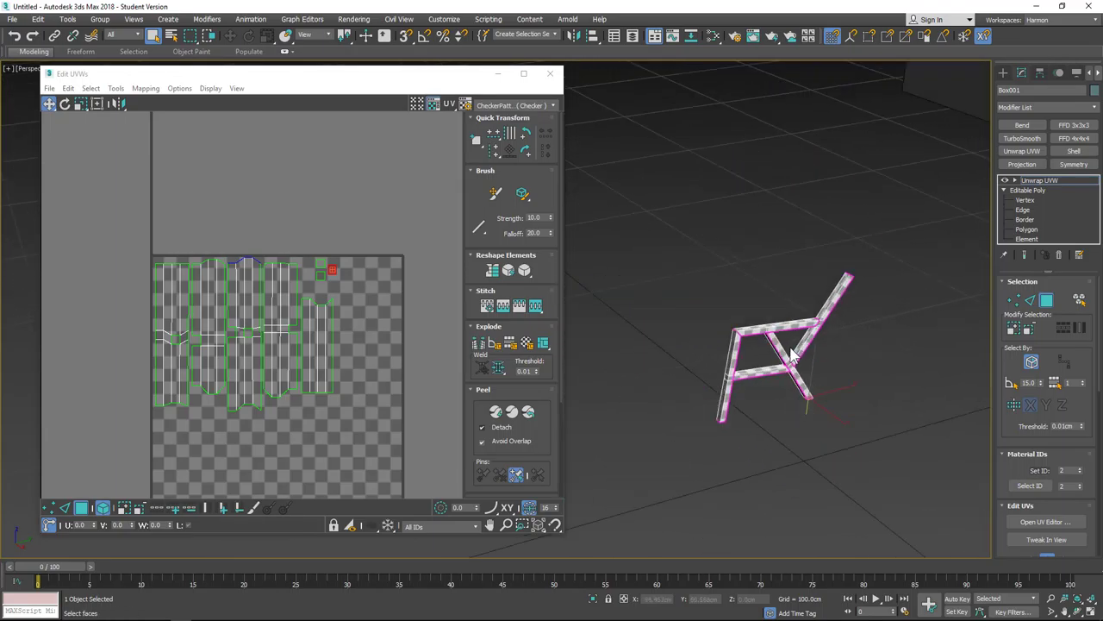
{"action": "left_click_drag", "start_coordinate": [128, 235], "coordinate": [363, 431]}
{"action": "scroll", "coordinate": [362, 431], "scroll_direction": "down", "scroll_amount": 4}
Scale the selected UV clusters up well beyond the checker square
{"action": "left_click", "coordinate": [81, 104]}
{"action": "middle_click_drag", "start_coordinate": [330, 336], "coordinate": [276, 279]}
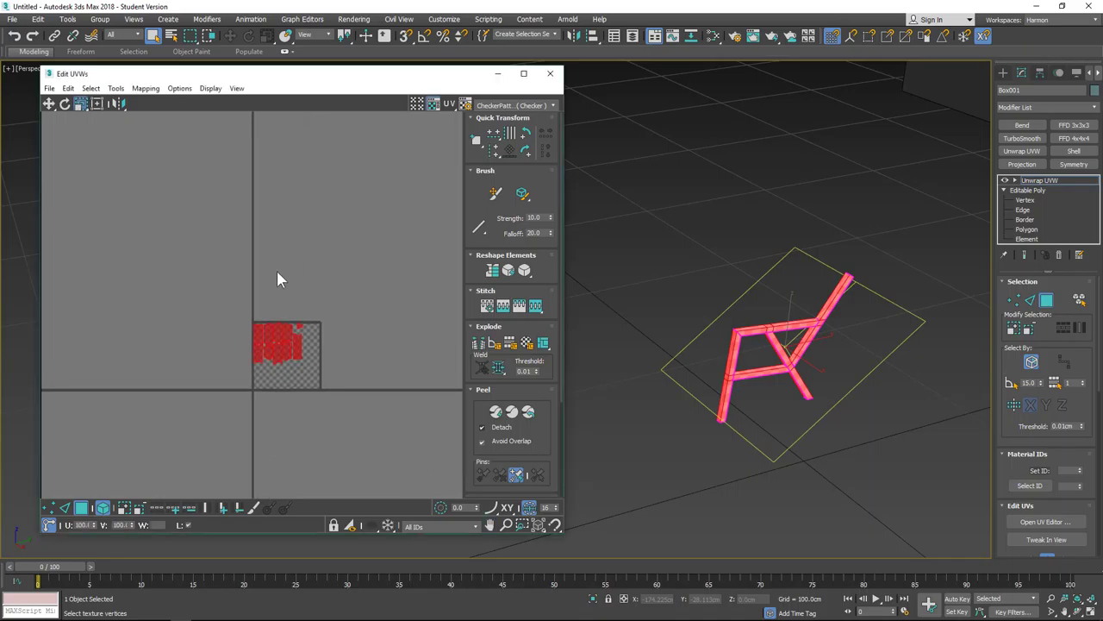
{"action": "left_click_drag", "start_coordinate": [274, 327], "coordinate": [234, 164]}
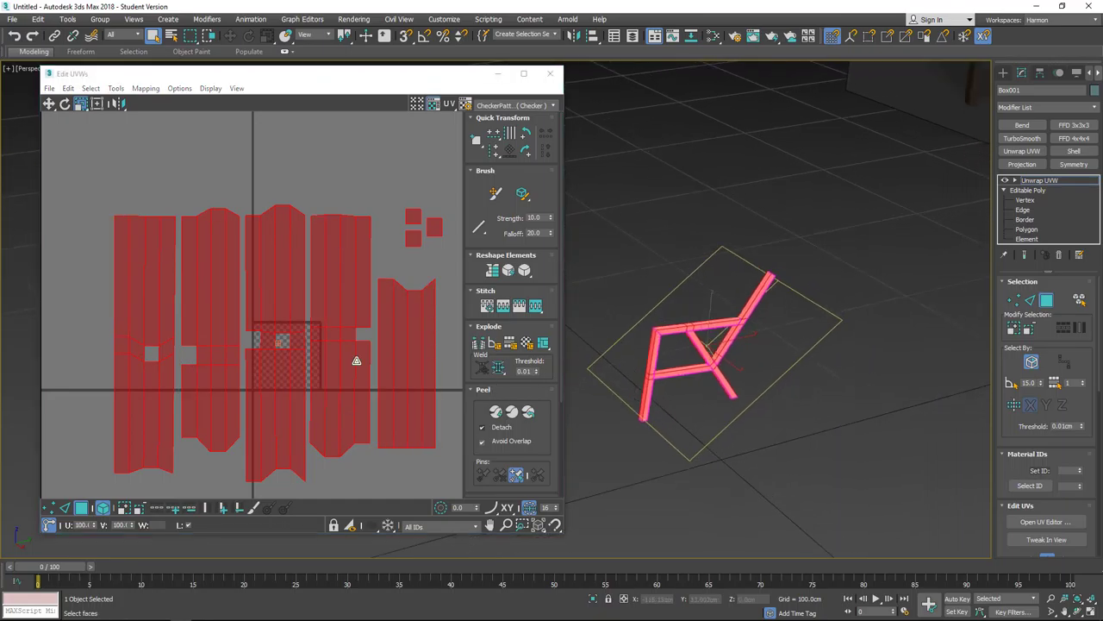
{"action": "scroll", "coordinate": [288, 362], "scroll_direction": "up", "scroll_amount": 5}
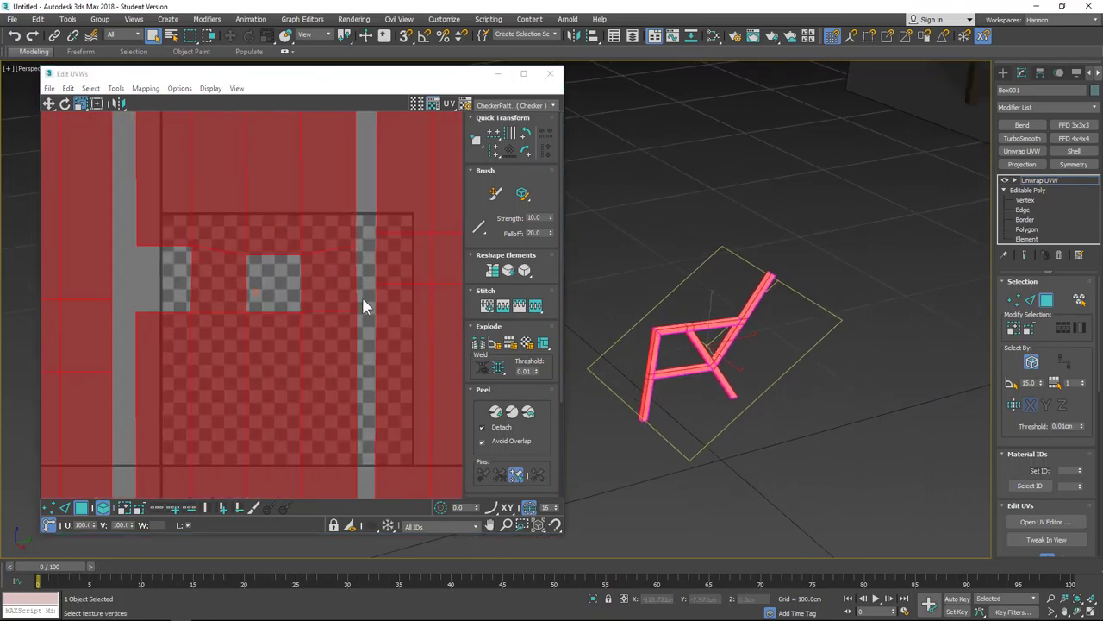
{"action": "scroll", "coordinate": [364, 292], "scroll_direction": "down", "scroll_amount": 4}
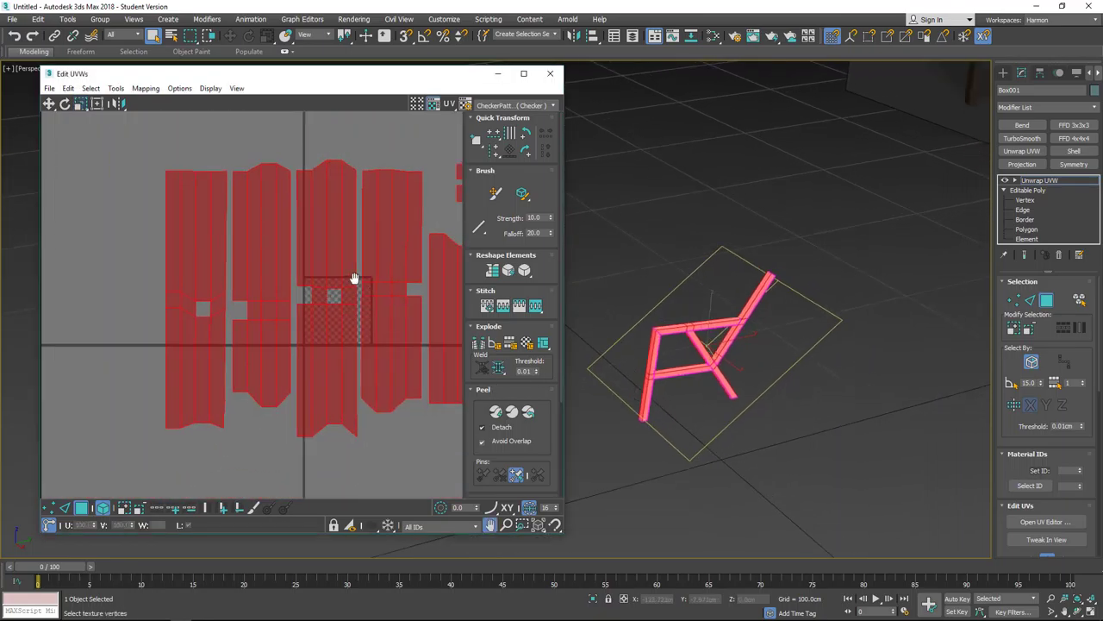
{"action": "middle_click_drag", "start_coordinate": [328, 276], "coordinate": [245, 272]}
{"action": "scroll", "coordinate": [759, 338], "scroll_direction": "up", "scroll_amount": 8}
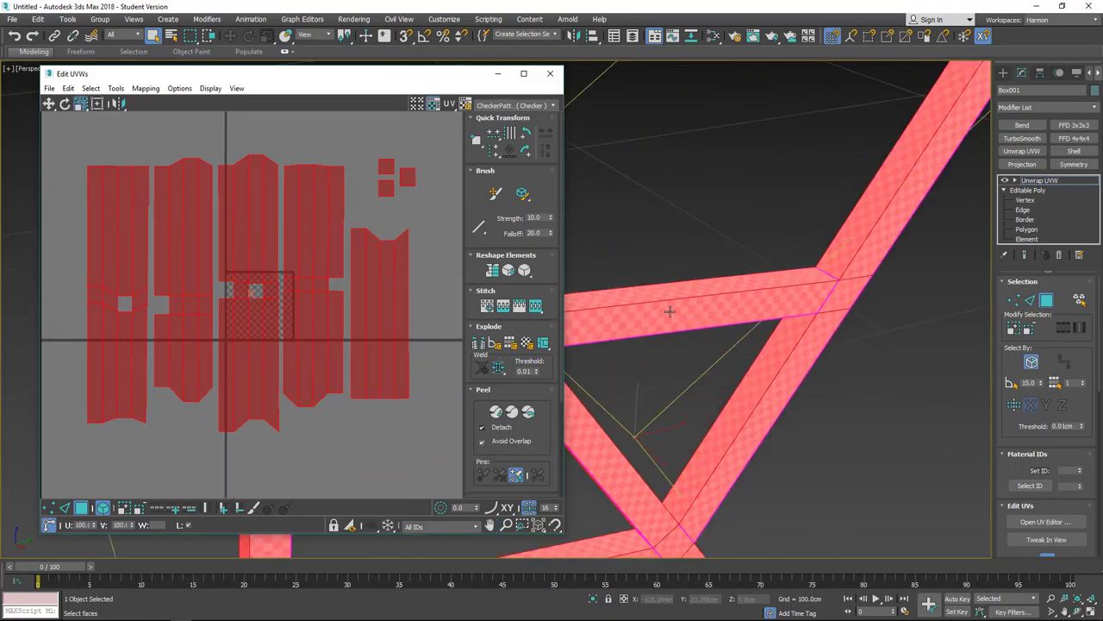
Inspect the checker along the chair legs and frame struts from several angles
{"action": "middle_click_drag", "start_coordinate": [679, 319], "coordinate": [664, 343], "text": "alt"}
{"action": "scroll", "coordinate": [733, 320], "scroll_direction": "up", "scroll_amount": 6}
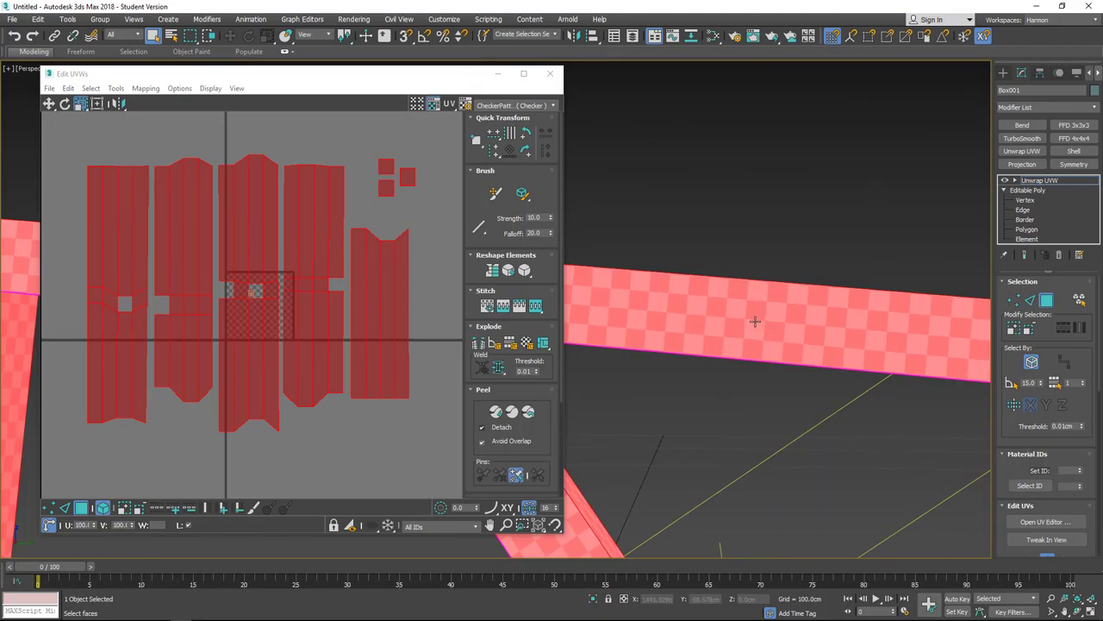
{"action": "scroll", "coordinate": [743, 322], "scroll_direction": "down", "scroll_amount": 5}
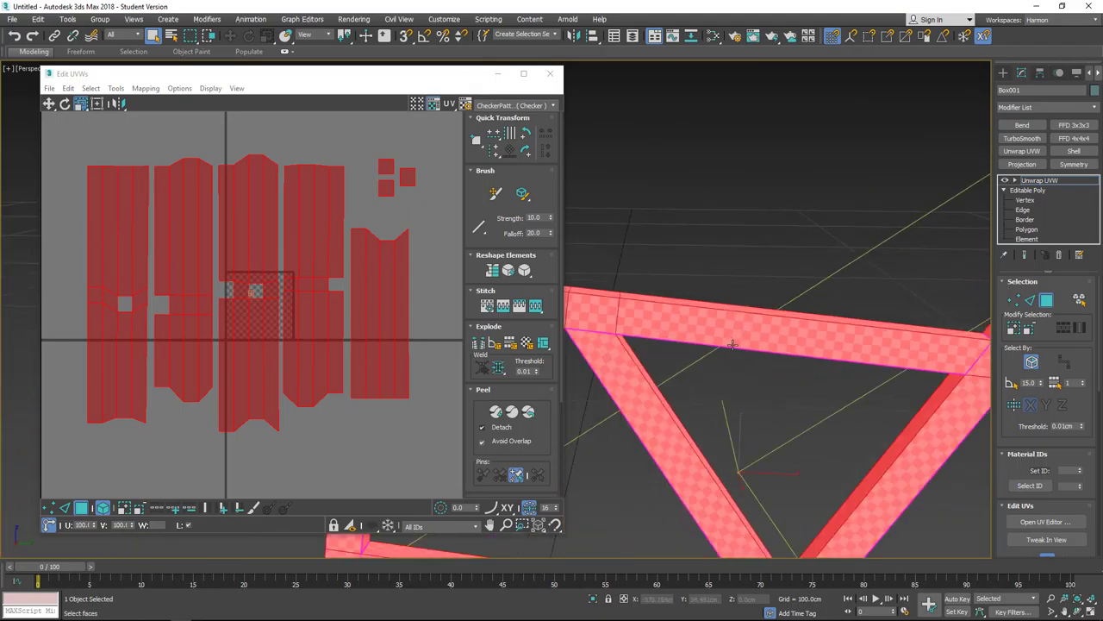
{"action": "middle_click_drag", "start_coordinate": [669, 472], "coordinate": [891, 233], "text": "alt"}
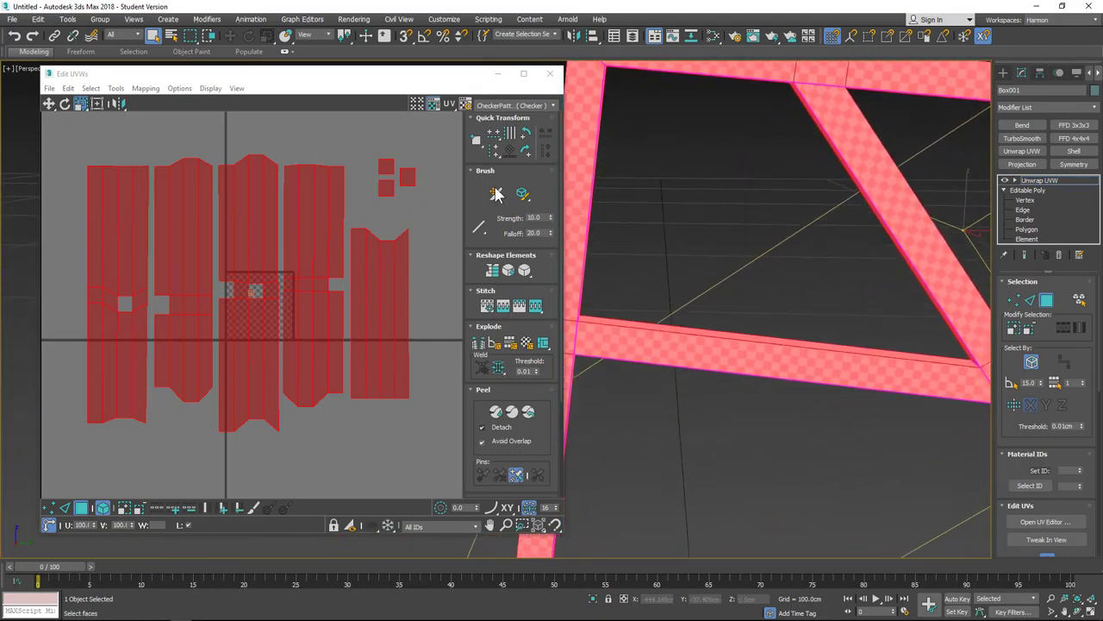
{"action": "left_click_drag", "start_coordinate": [81, 105], "coordinate": [80, 138]}
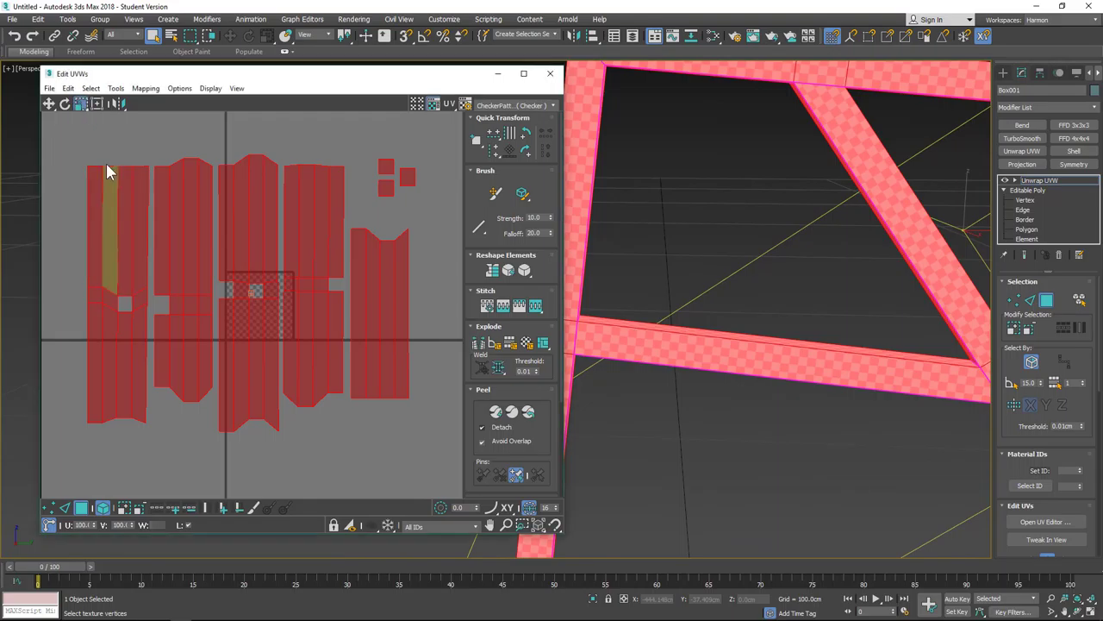
In Vertex mode, select all UV islands, undo a trial vertical stretch, and pack them into 0–1
{"action": "left_click", "coordinate": [113, 121]}
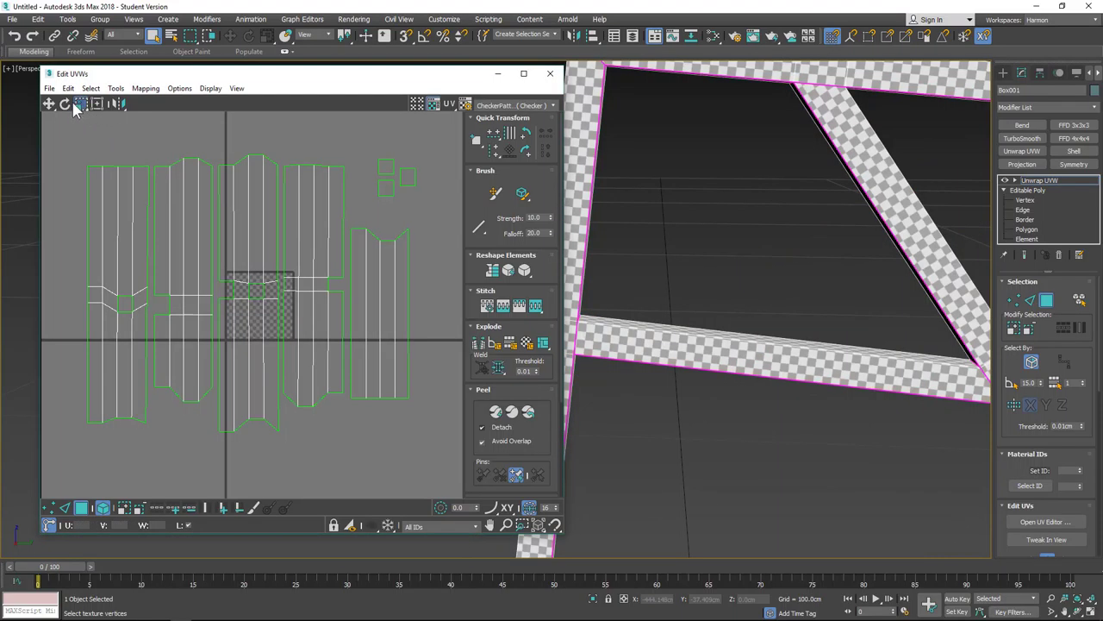
{"action": "left_click_drag", "start_coordinate": [60, 132], "coordinate": [431, 453]}
{"action": "left_click_drag", "start_coordinate": [403, 357], "coordinate": [389, 266]}
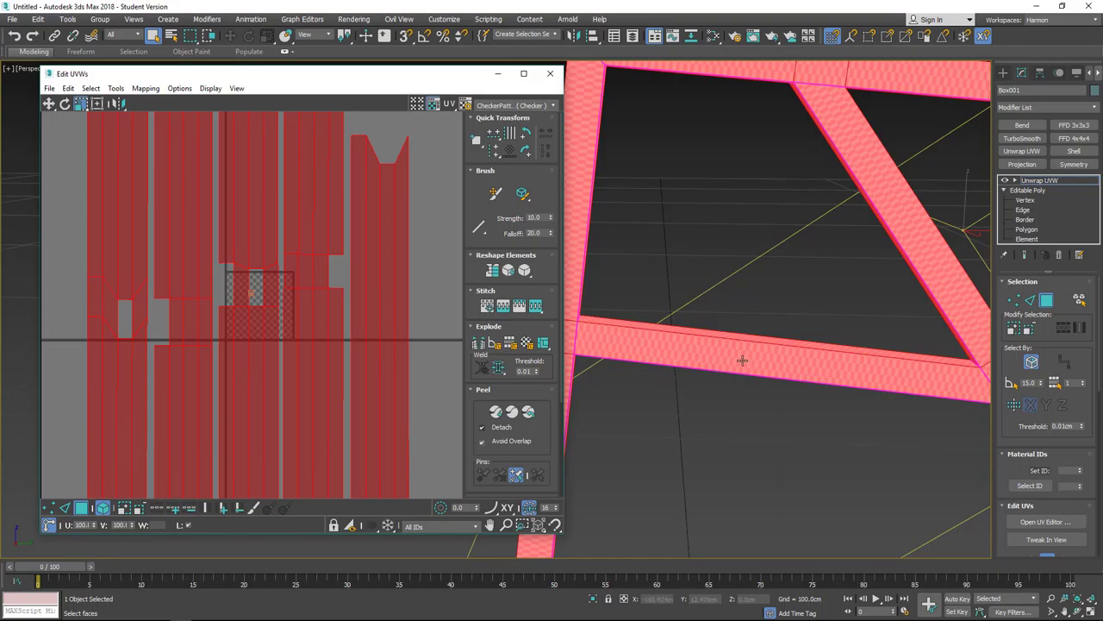
{"action": "scroll", "coordinate": [741, 360], "scroll_direction": "up", "scroll_amount": 3}
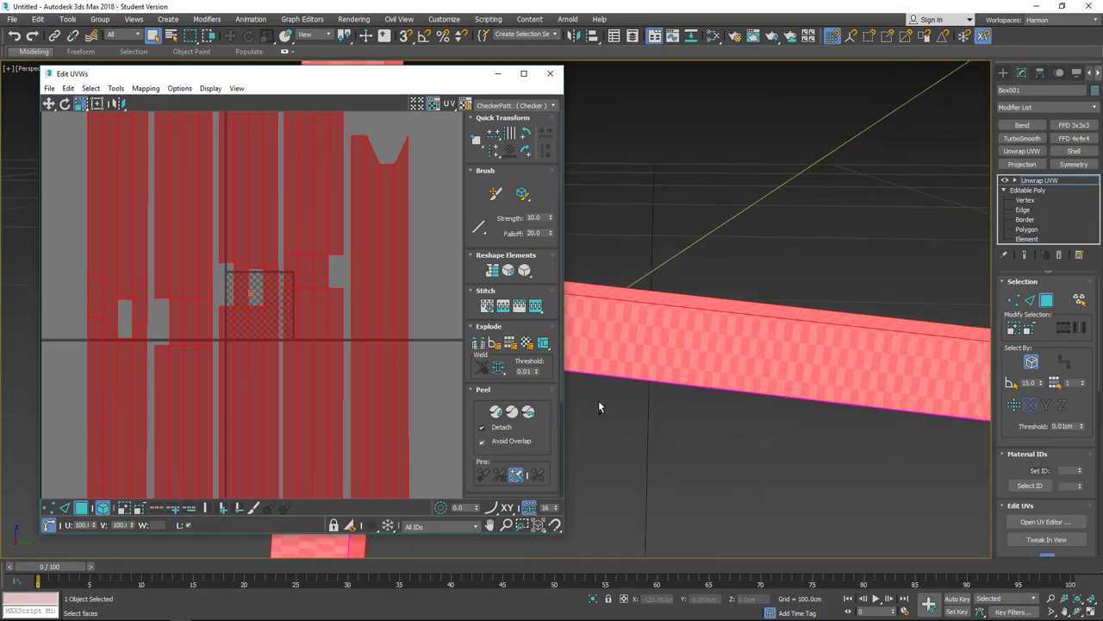
{"action": "key", "text": "ctrl+z"}
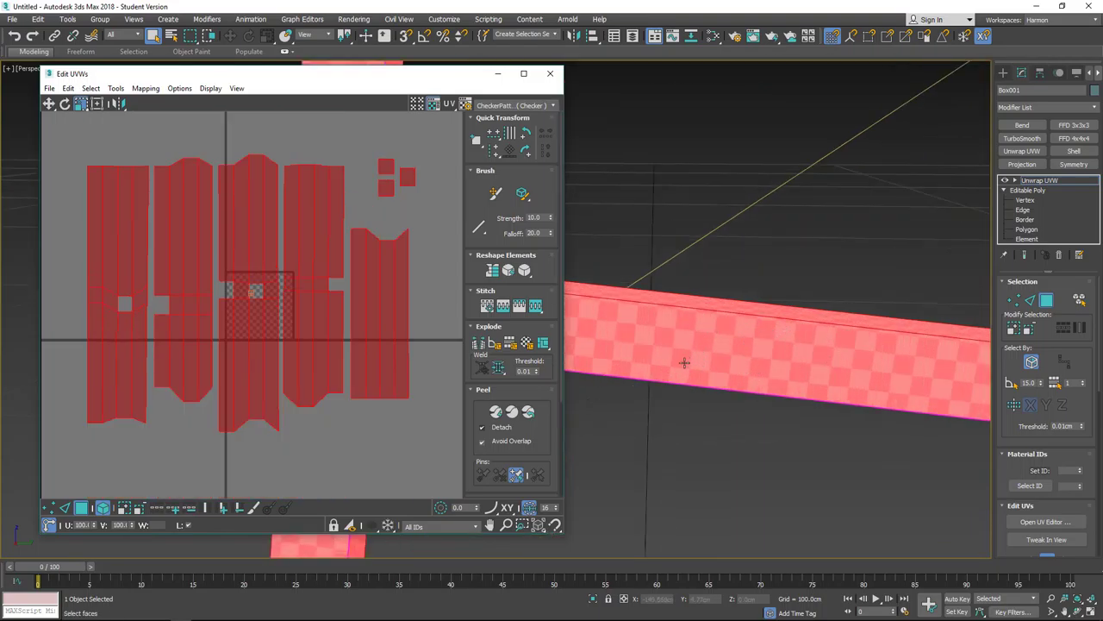
{"action": "scroll", "coordinate": [685, 362], "scroll_direction": "down", "scroll_amount": 4}
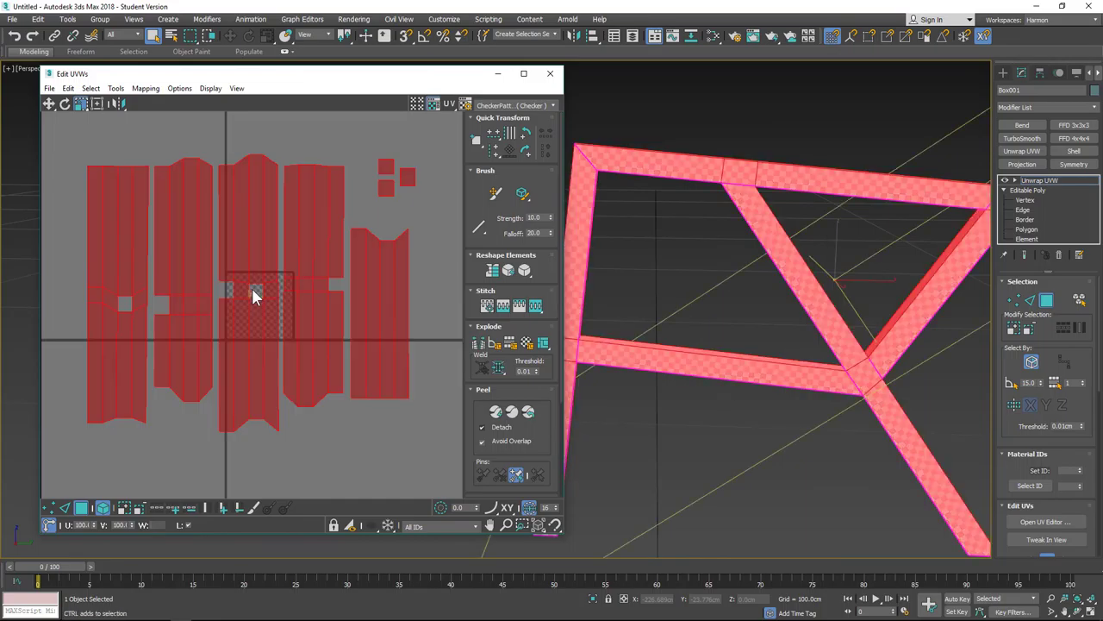
{"action": "key", "text": "ctrl+z"}
{"action": "key", "text": "ctrl+z"}
Orbit and zoom around the frame to confirm an even checker on every beam, then fold Editable Poly's sub-object levels
{"action": "scroll", "coordinate": [250, 293], "scroll_direction": "up", "scroll_amount": 5}
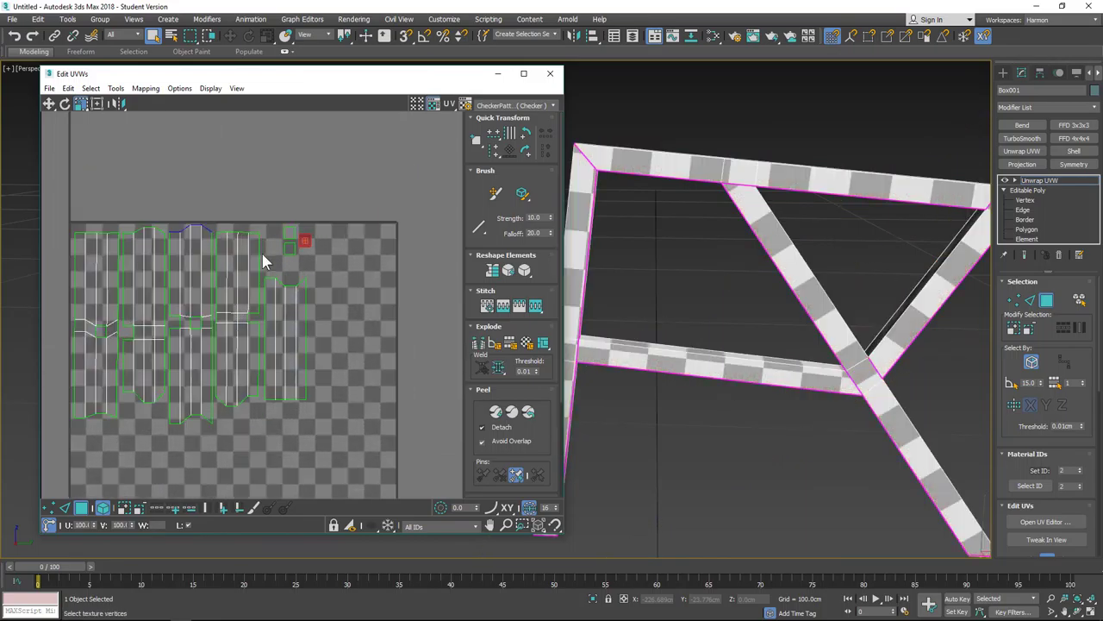
{"action": "scroll", "coordinate": [739, 301], "scroll_direction": "down", "scroll_amount": 2}
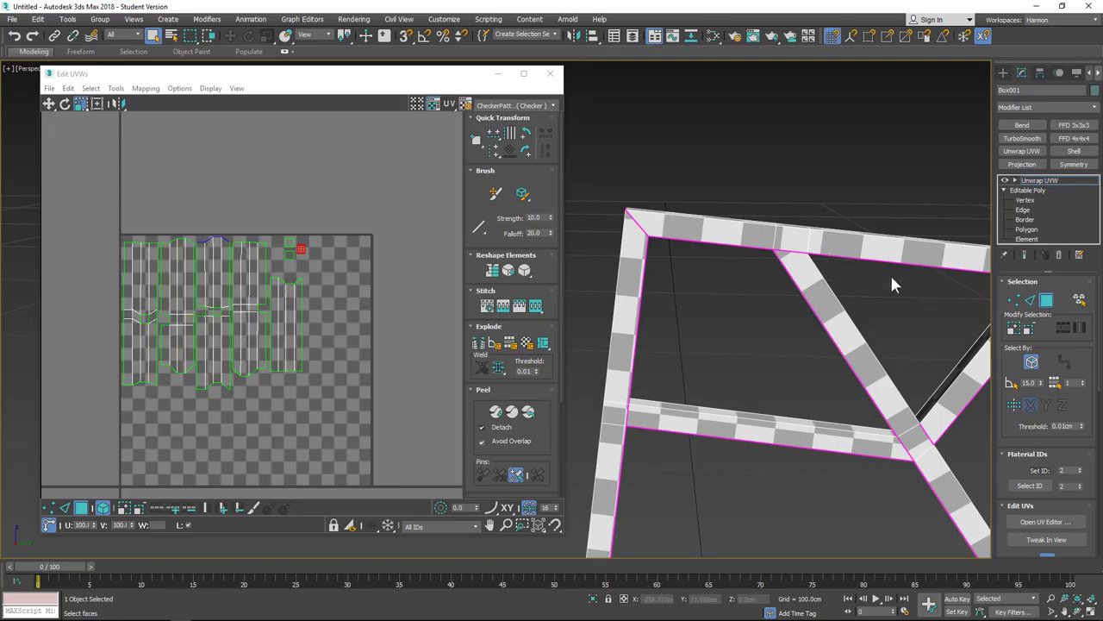
{"action": "scroll", "coordinate": [888, 315], "scroll_direction": "down", "scroll_amount": 5}
{"action": "middle_click_drag", "start_coordinate": [888, 314], "coordinate": [748, 302], "text": "alt"}
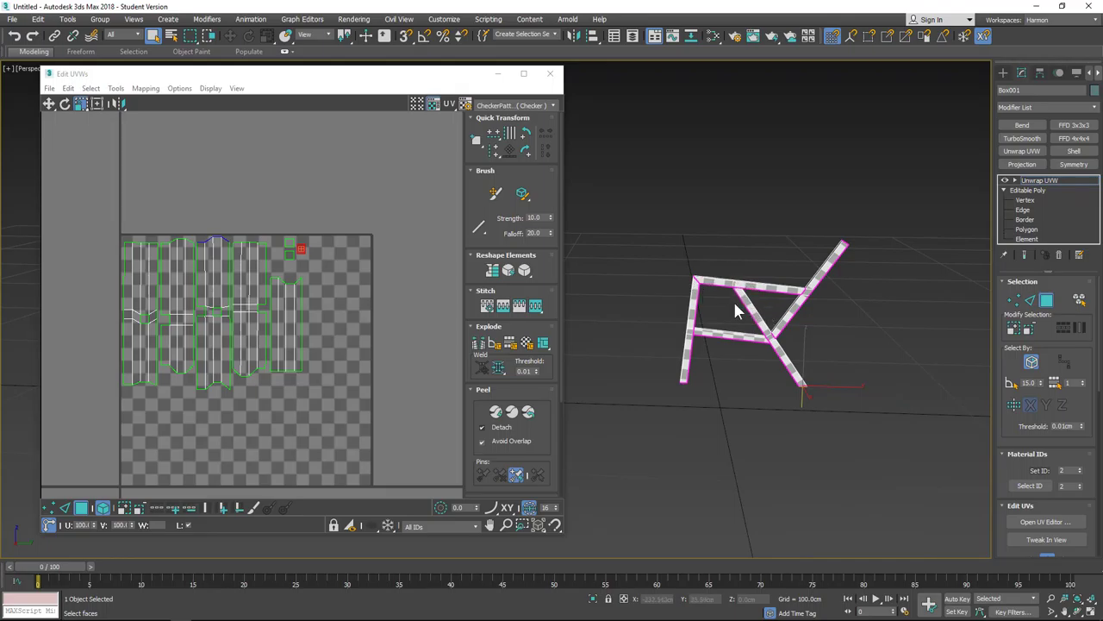
{"action": "middle_click_drag", "start_coordinate": [757, 362], "coordinate": [819, 368], "text": "alt"}
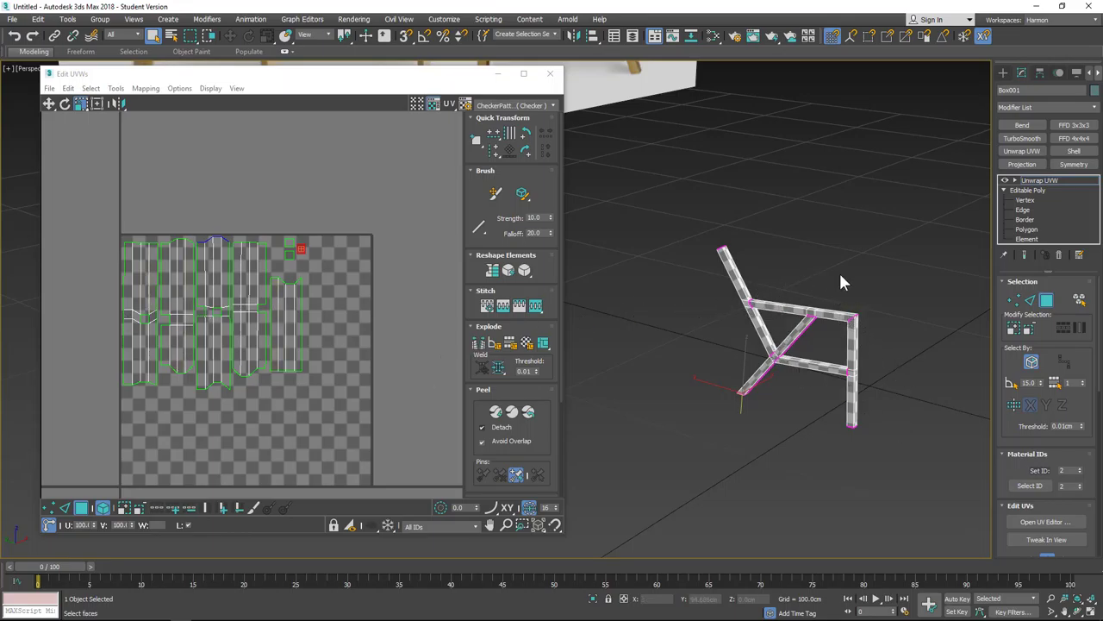
{"action": "middle_click_drag", "start_coordinate": [843, 283], "coordinate": [879, 272], "text": "alt"}
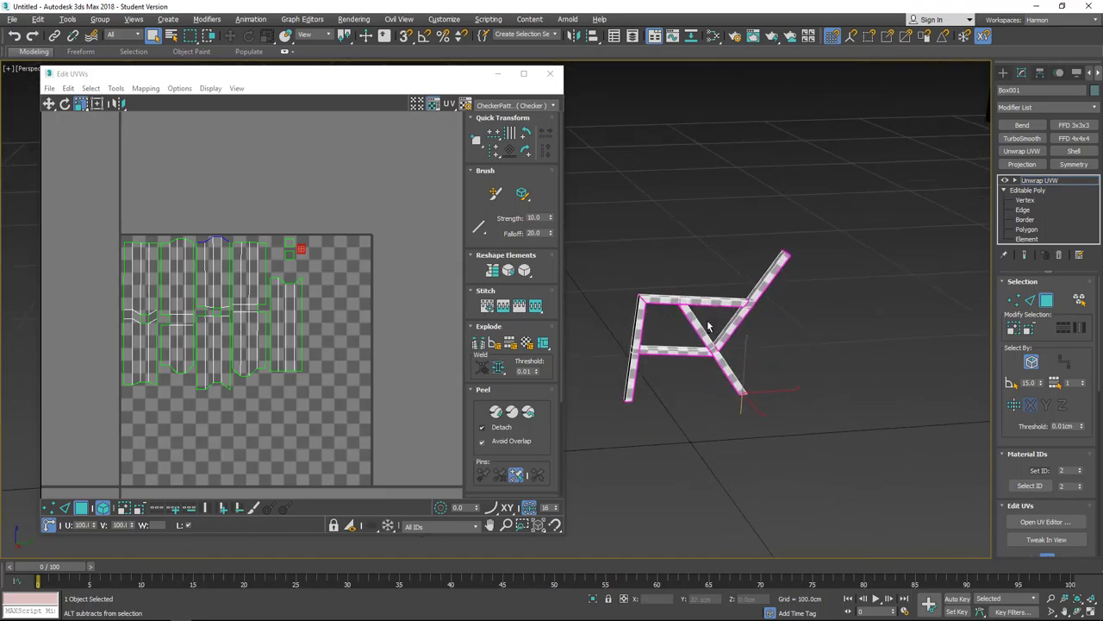
{"action": "left_click", "coordinate": [1004, 188]}
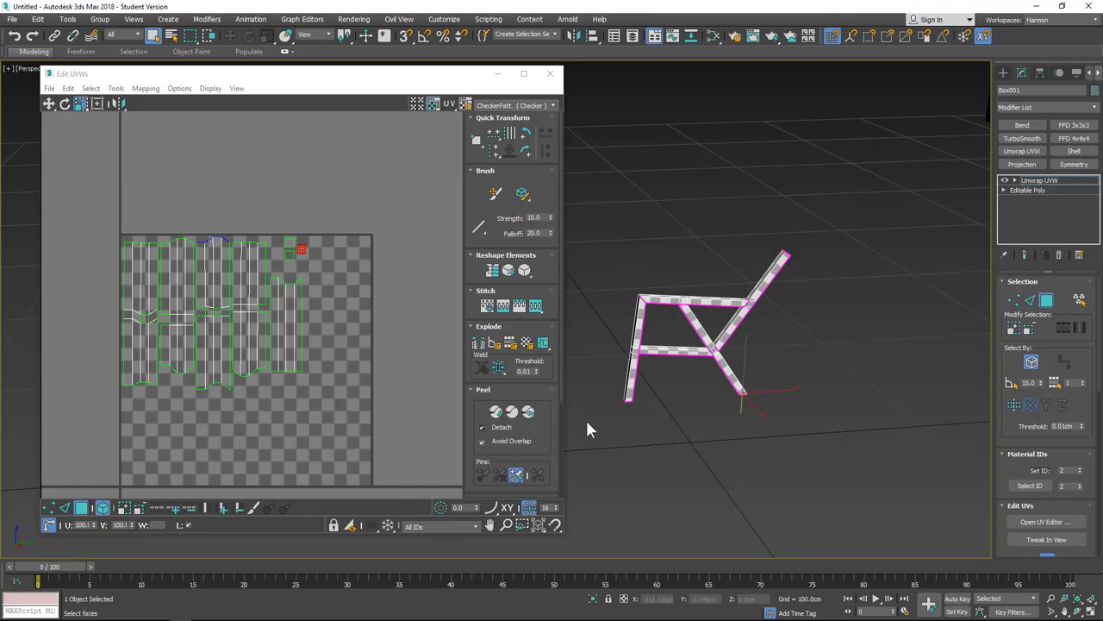
Close the Edit UVWs window and Collapse All the Unwrap UVW modifier into Editable Poly
{"action": "left_click", "coordinate": [550, 73]}
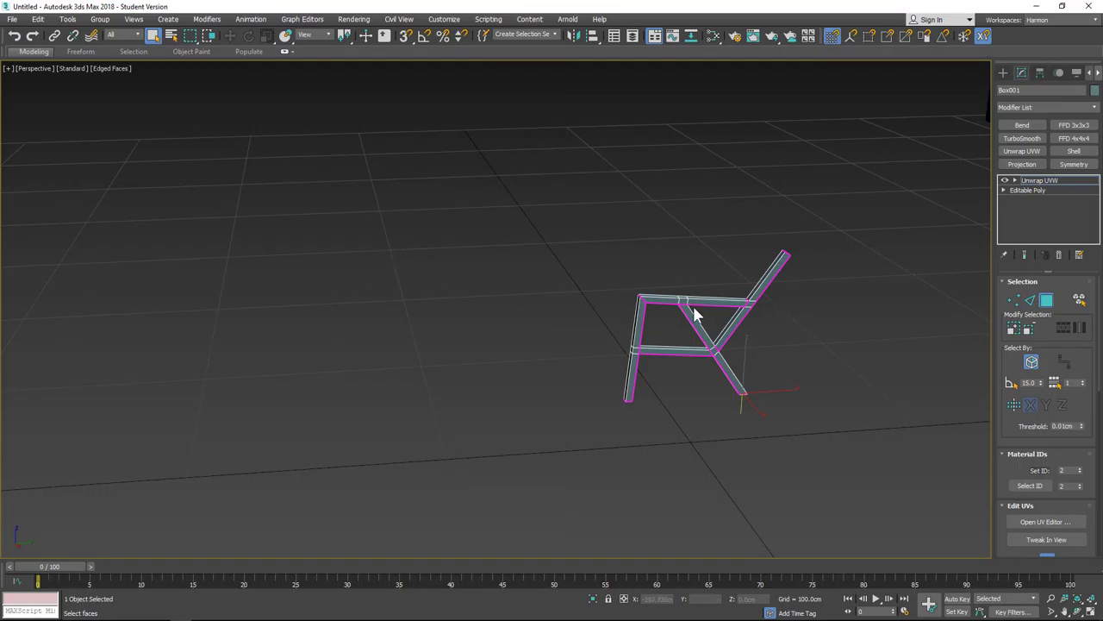
{"action": "mouse_move", "coordinate": [697, 315]}
{"action": "middle_mouse_down", "text": "alt"}
{"action": "mouse_move", "coordinate": [598, 353]}
{"action": "mouse_move", "coordinate": [658, 299]}
{"action": "mouse_move", "coordinate": [791, 293]}
{"action": "mouse_move", "coordinate": [690, 297]}
{"action": "middle_mouse_up", "text": "alt"}
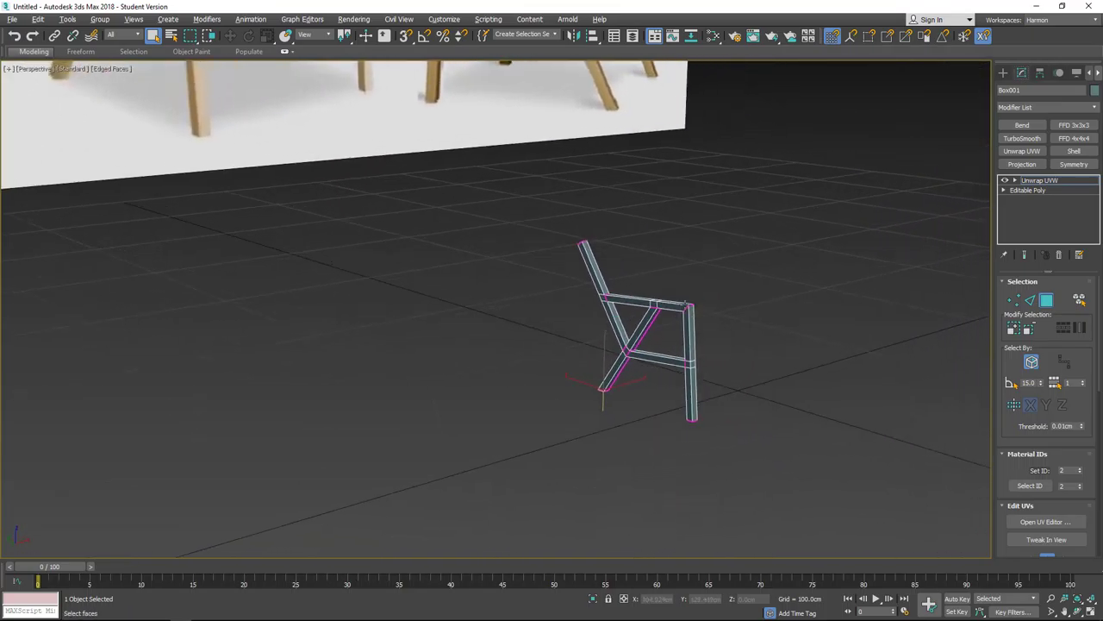
{"action": "key", "text": "z"}
{"action": "left_click", "coordinate": [1045, 181]}
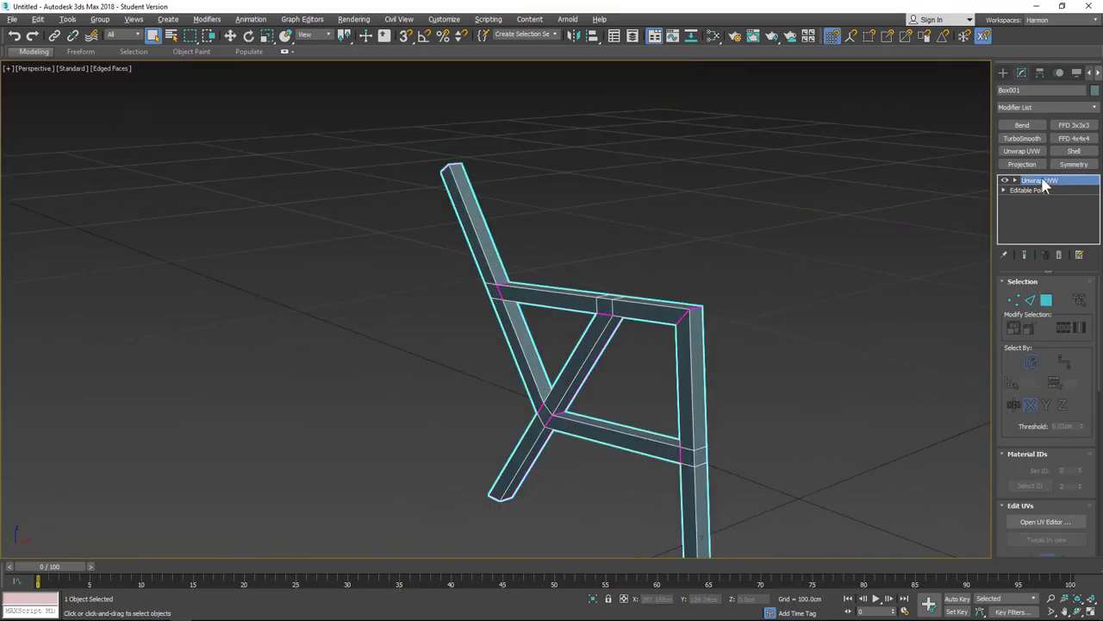
{"action": "right_click", "coordinate": [1045, 183]}
{"action": "left_click", "coordinate": [996, 292]}
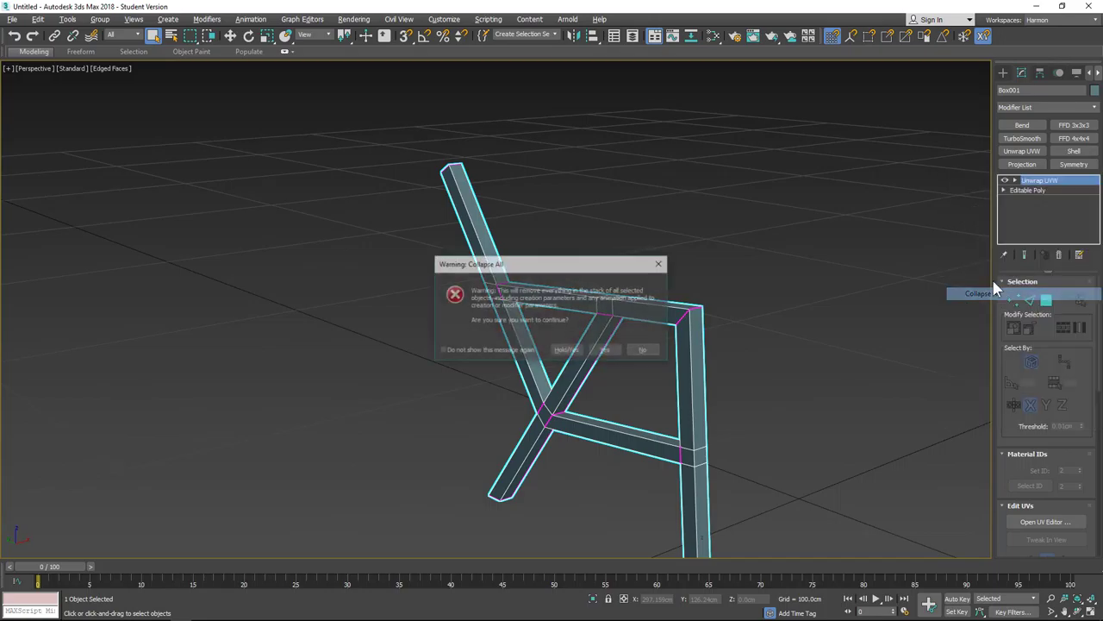
{"action": "left_click", "coordinate": [605, 349]}
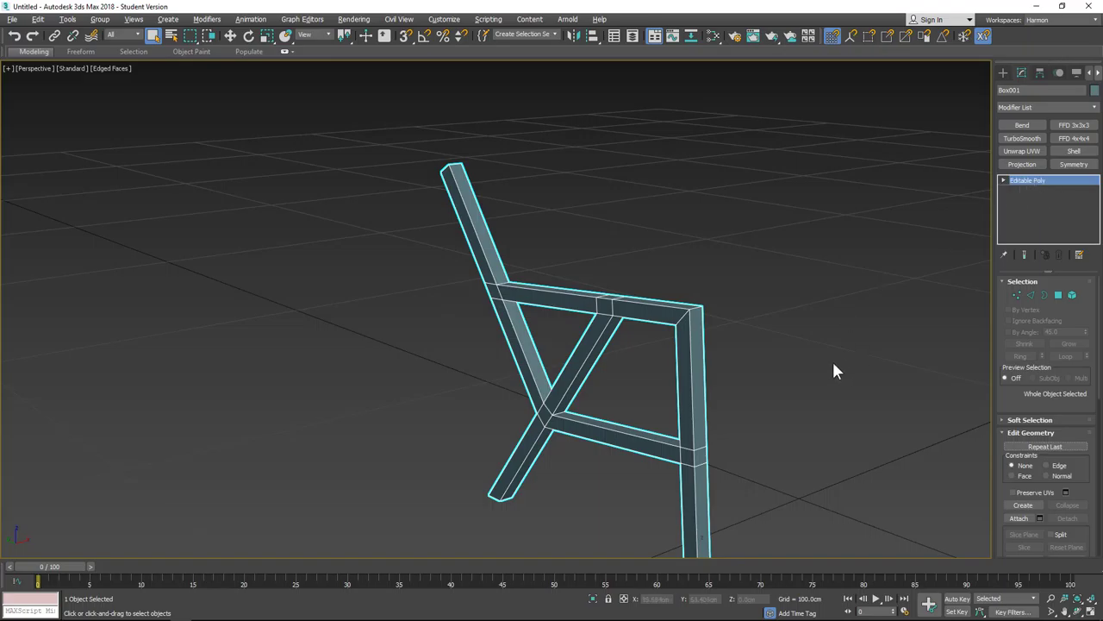
Pan, zoom and orbit around the collapsed chair to review the result
{"action": "middle_click_drag", "start_coordinate": [832, 358], "coordinate": [679, 320]}
{"action": "scroll", "coordinate": [679, 320], "scroll_direction": "down", "scroll_amount": 5}
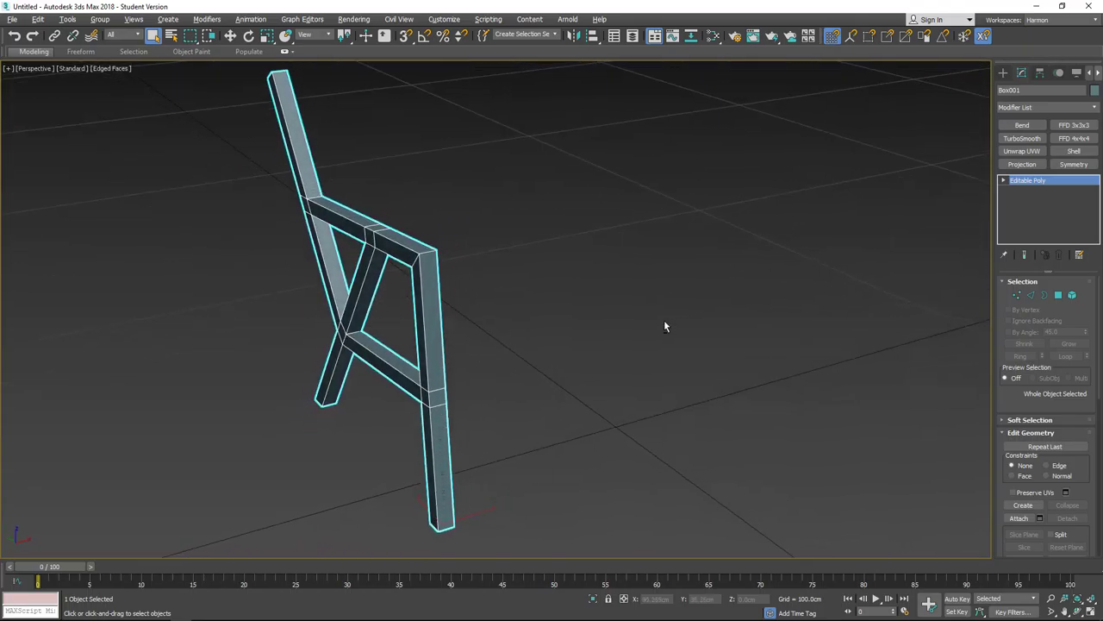
{"action": "scroll", "coordinate": [700, 299], "scroll_direction": "up", "scroll_amount": 2}
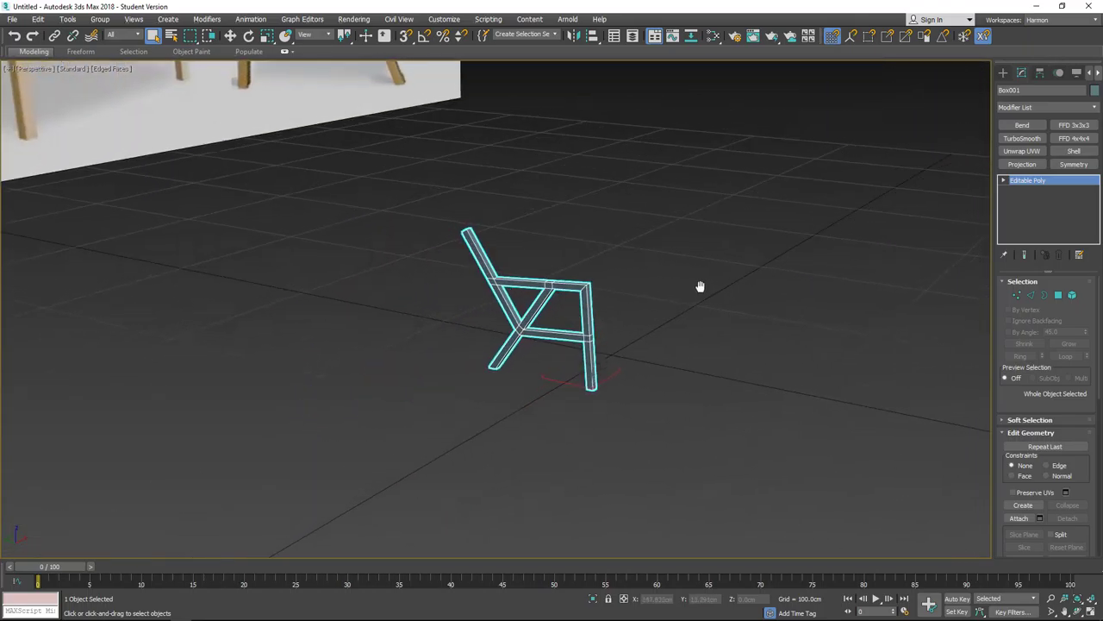
{"action": "middle_click_drag", "start_coordinate": [702, 302], "coordinate": [652, 287], "text": "alt"}
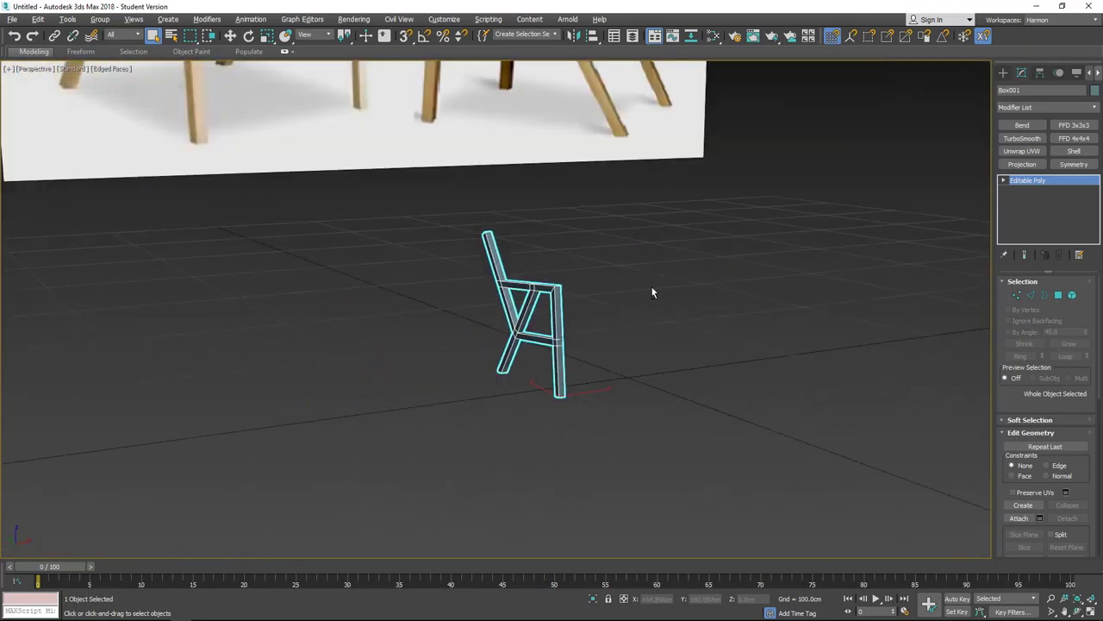
{"action": "scroll", "coordinate": [646, 354], "scroll_direction": "up", "scroll_amount": 5}
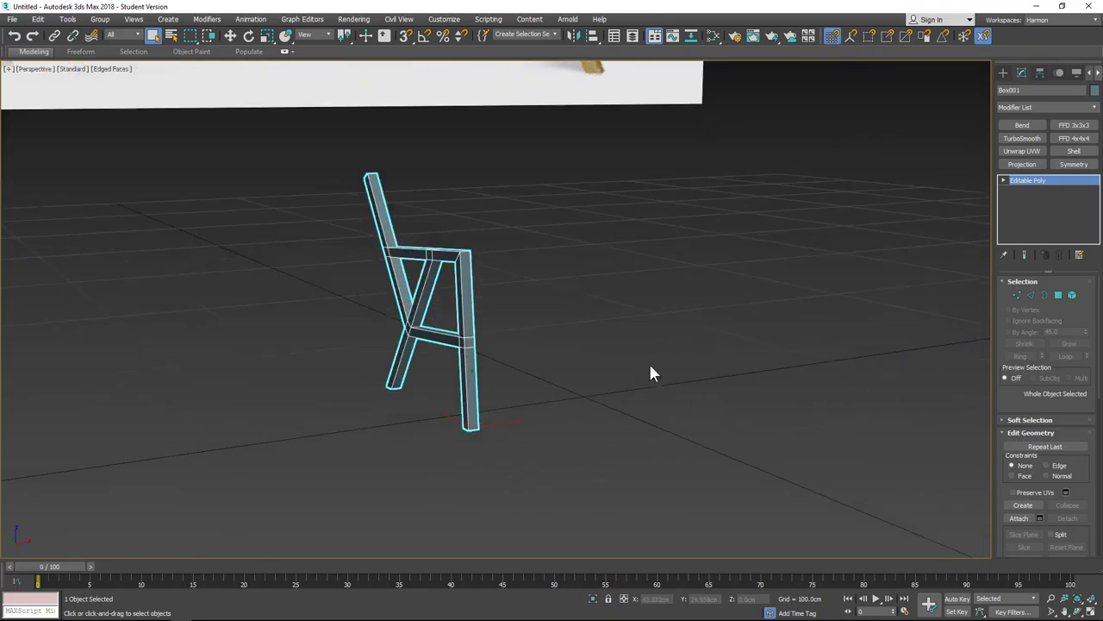
{"action": "middle_click_drag", "start_coordinate": [646, 355], "coordinate": [661, 334], "text": "alt"}
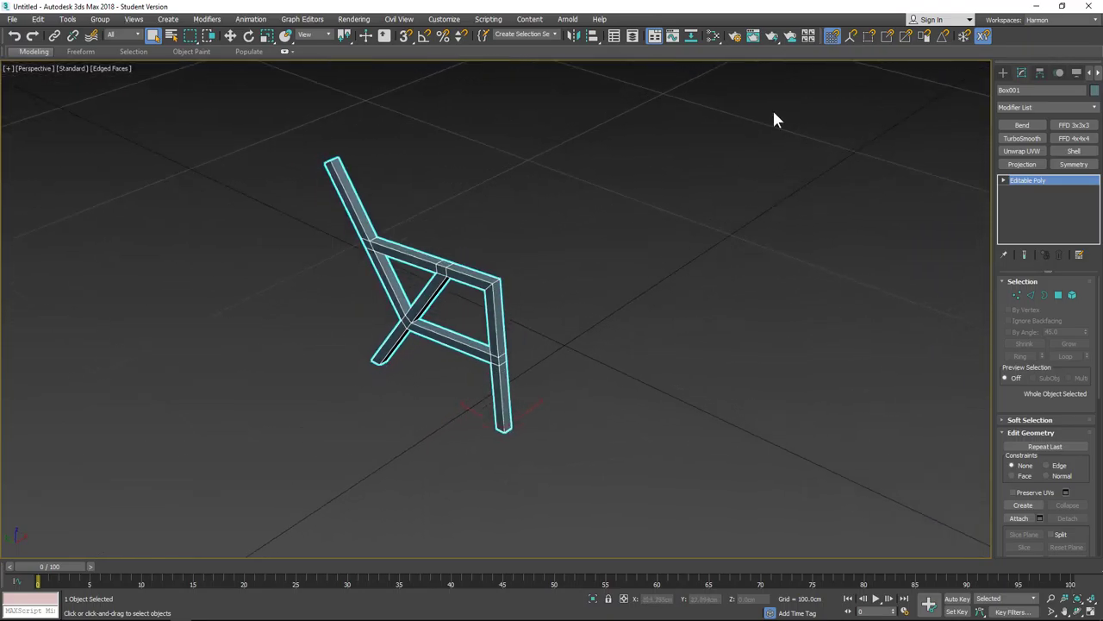